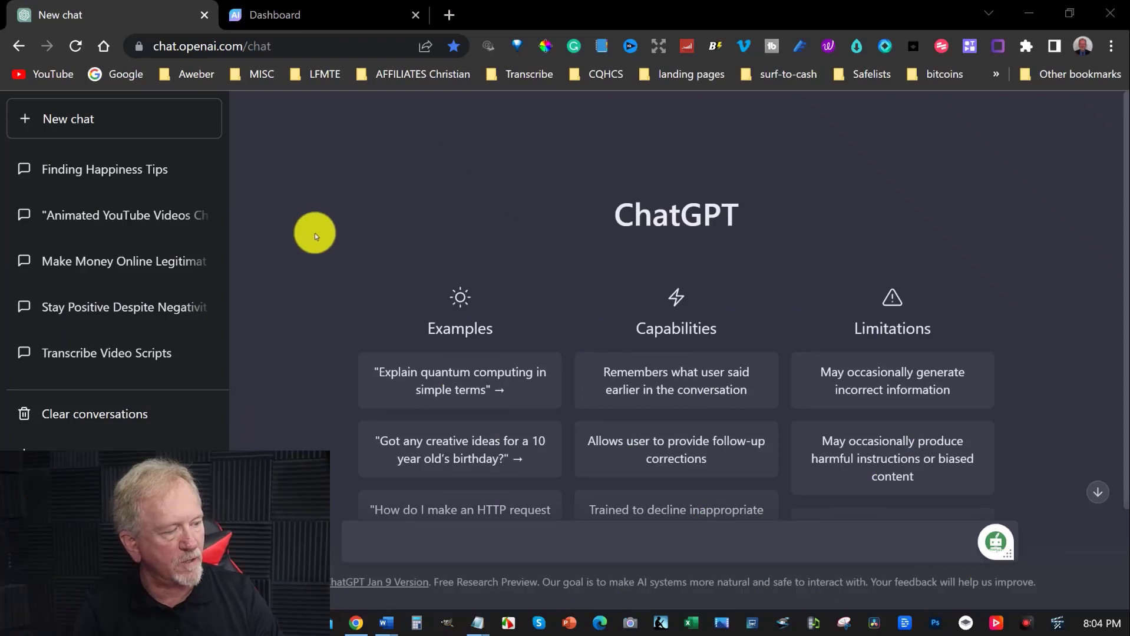
# - Switch to the Notepad window holding the YouTube script prompt about finding happiness and copy the whole prompt
pyautogui.moveTo(479, 622)
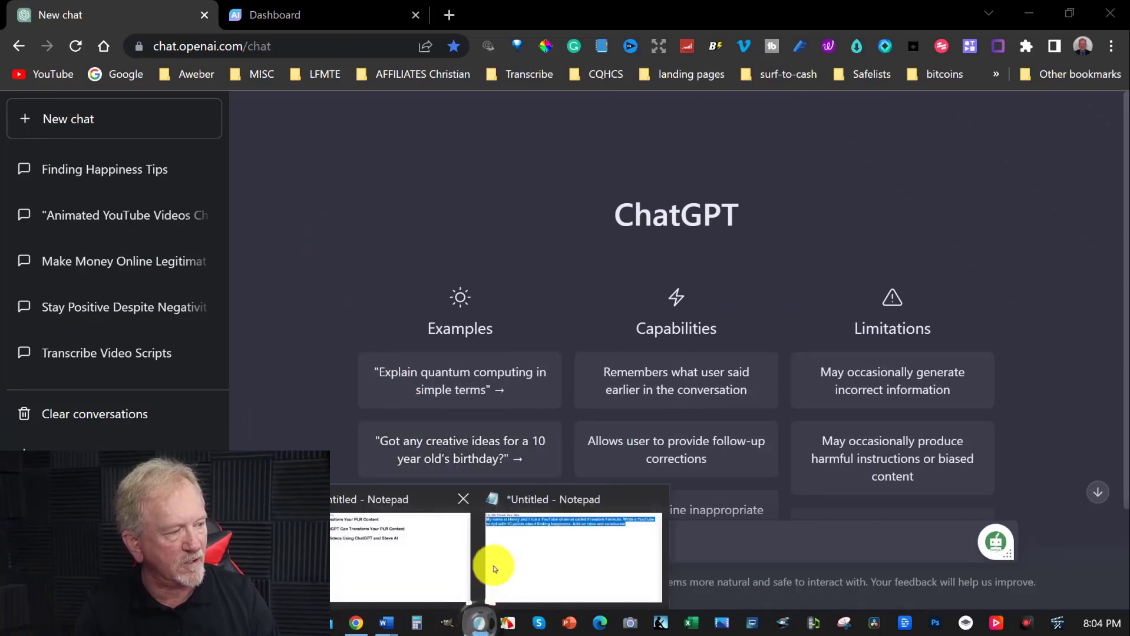
pyautogui.click(530, 524)
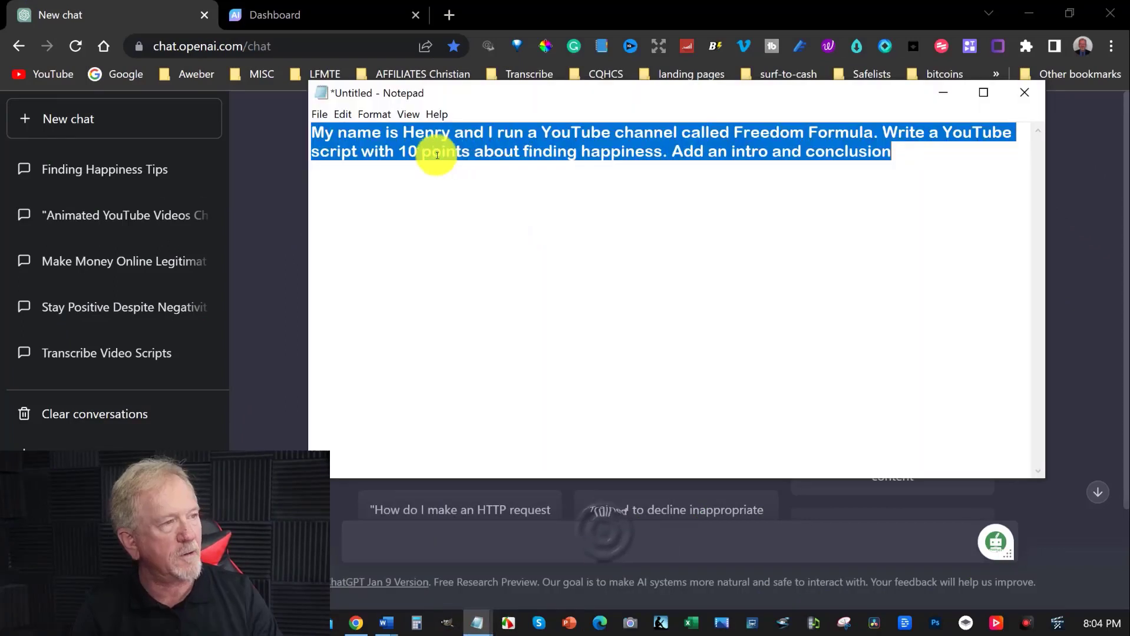
pyautogui.click(331, 144)
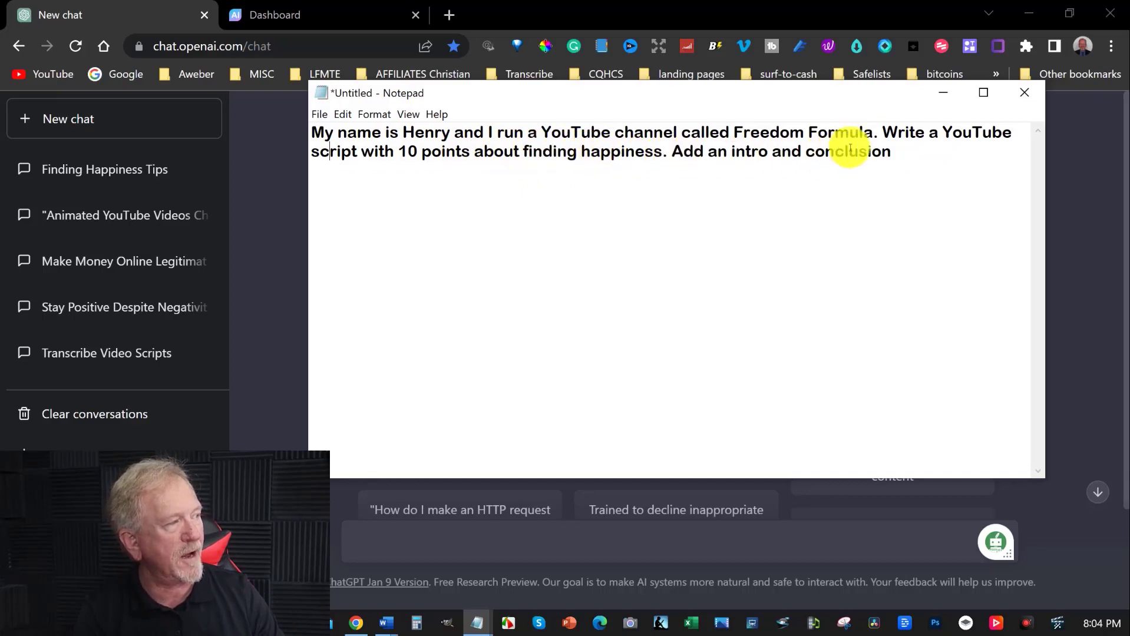
pyautogui.moveTo(307, 132); pyautogui.dragTo(902, 151)
pyautogui.rightClick(570, 131)
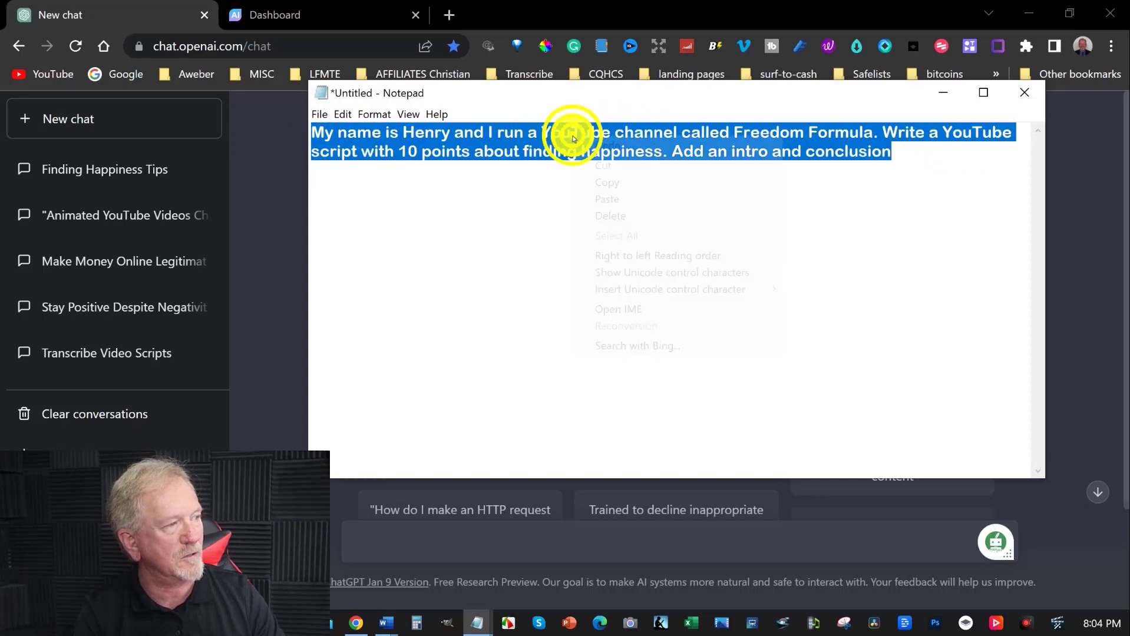
pyautogui.click(598, 182)
# - Return to ChatGPT and submit the copied prompt for a Freedom Formula YouTube script with 10 points about finding happiness, an intro and a conclusion
pyautogui.click(943, 93)
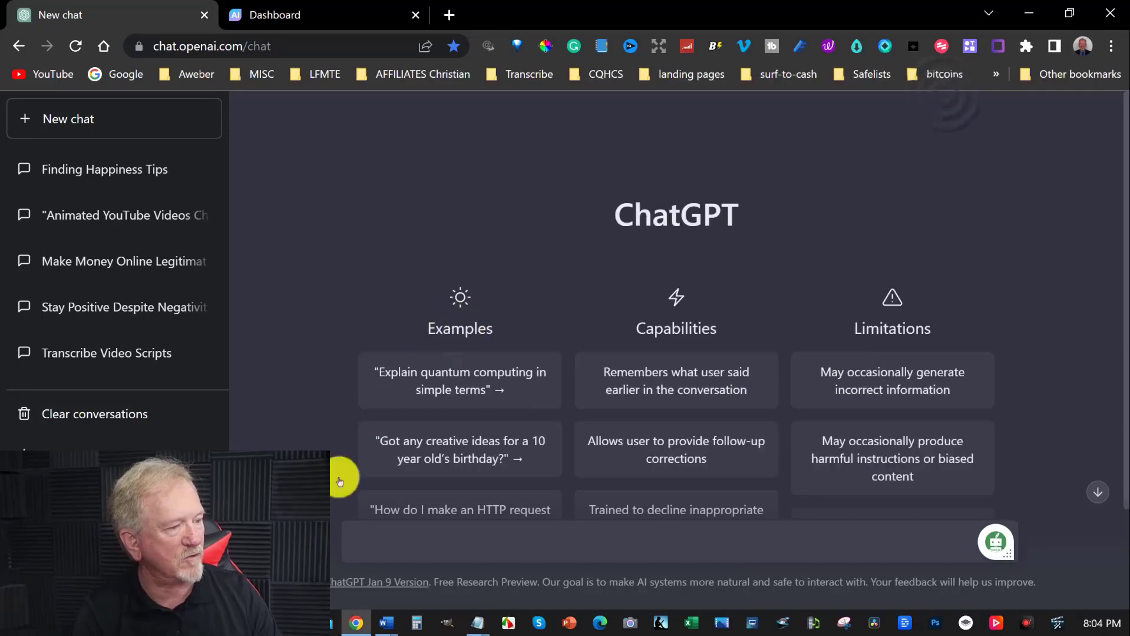
pyautogui.click(377, 535)
pyautogui.hotkey('ctrl', 'v')
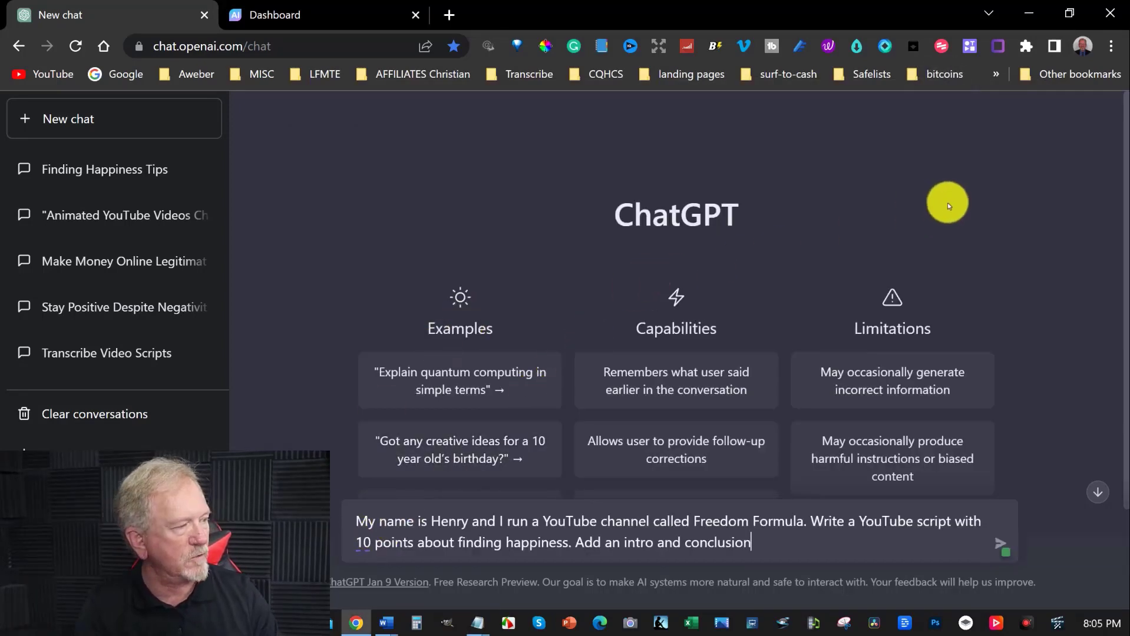
pyautogui.scroll(-2, 985, 218)
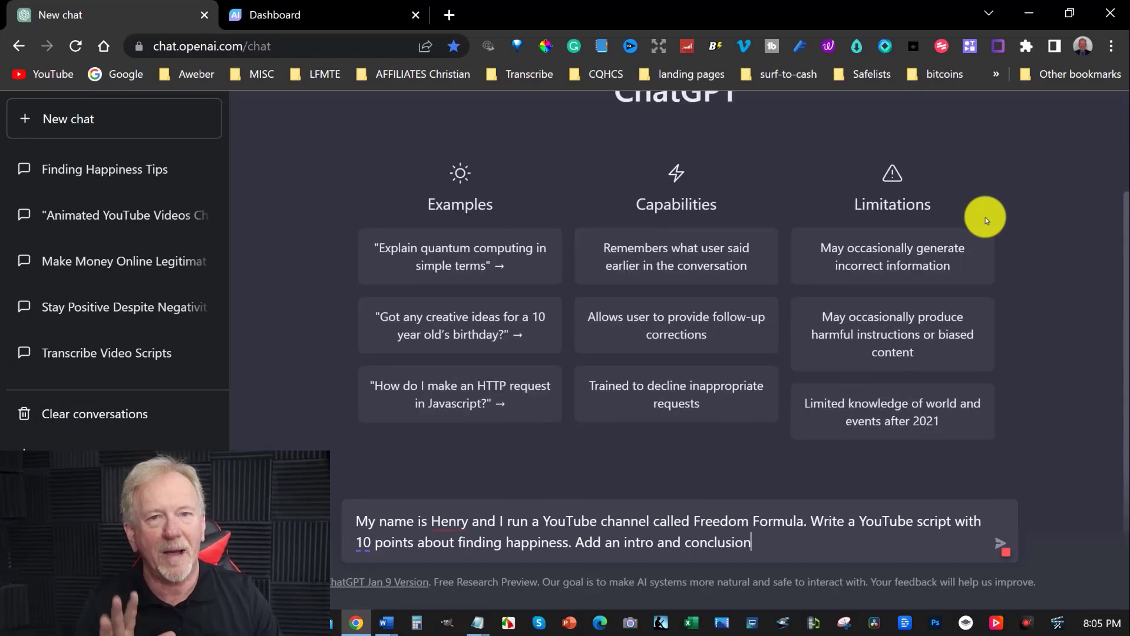
pyautogui.click(997, 542)
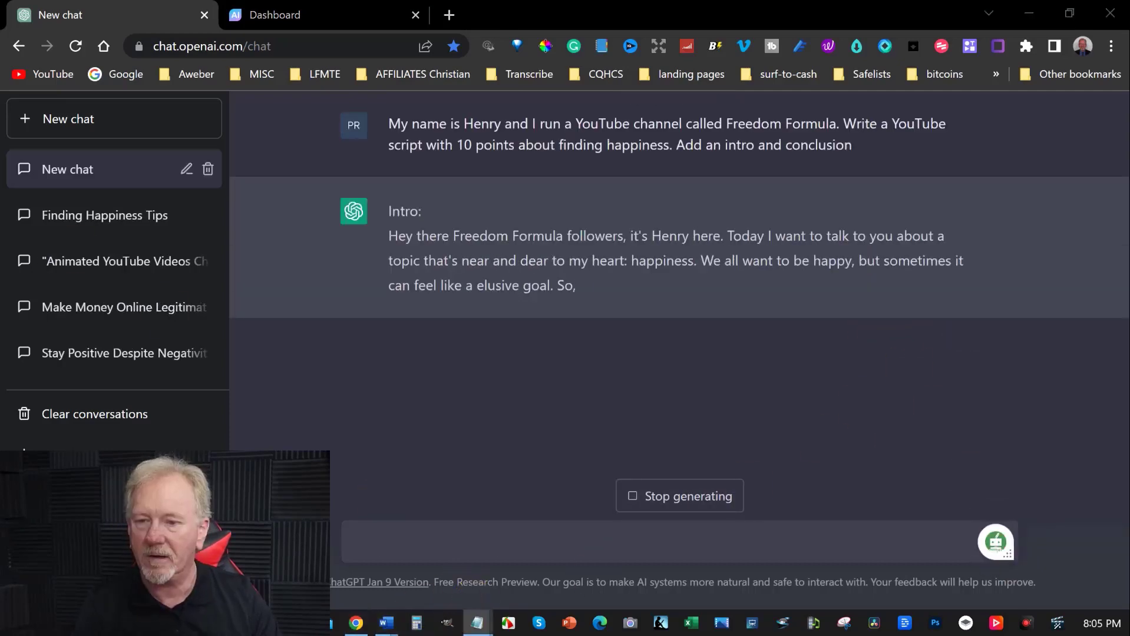
# - Open a new blank Notepad window and minimize it
pyautogui.click(477, 623)
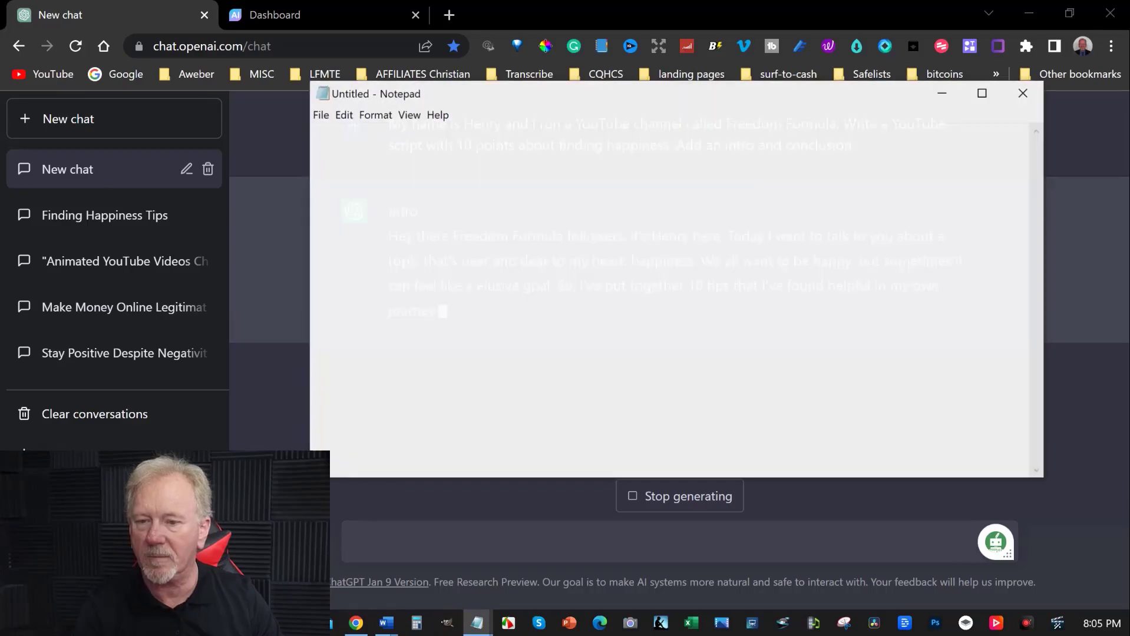
pyautogui.click(949, 93)
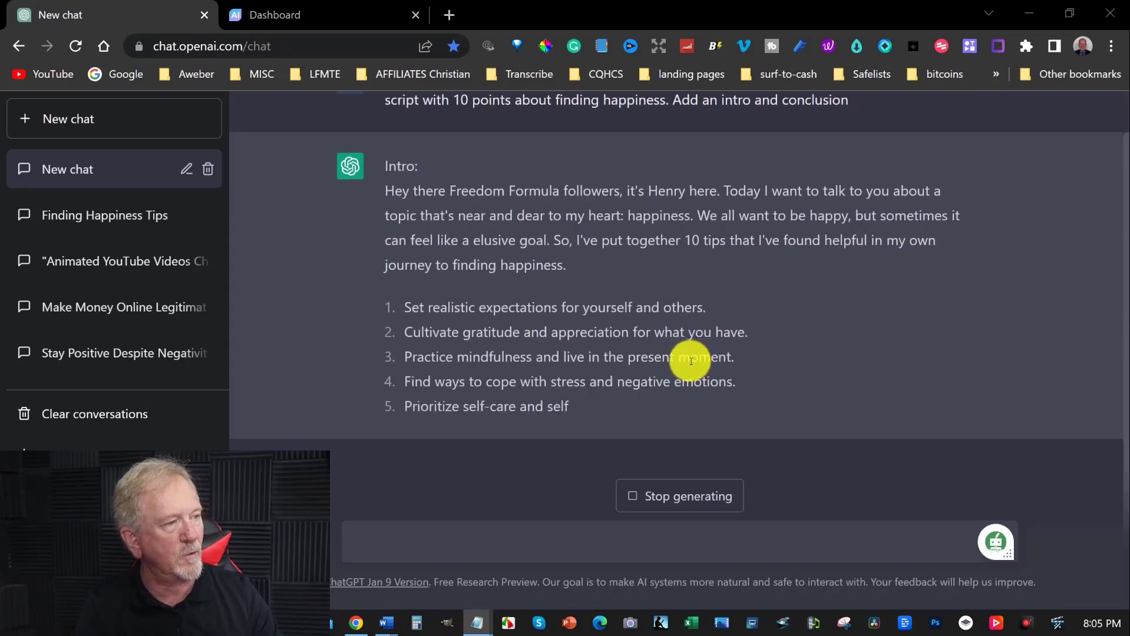
# - Switch to the Steve AI dashboard and view the Animation video creation options
pyautogui.click(284, 13)
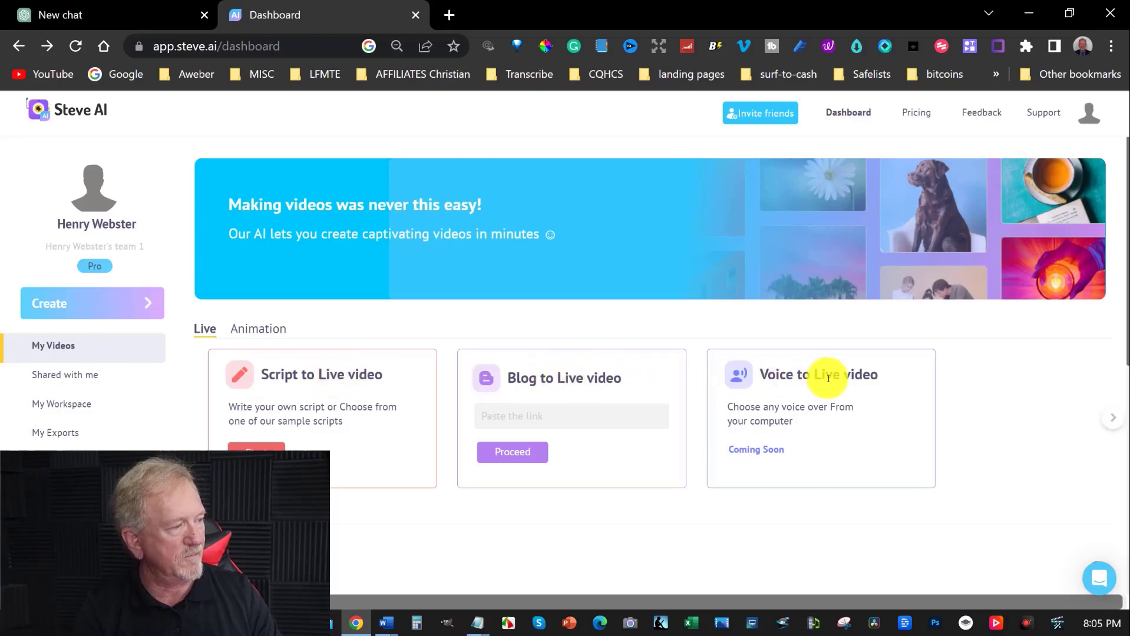
pyautogui.click(1112, 421)
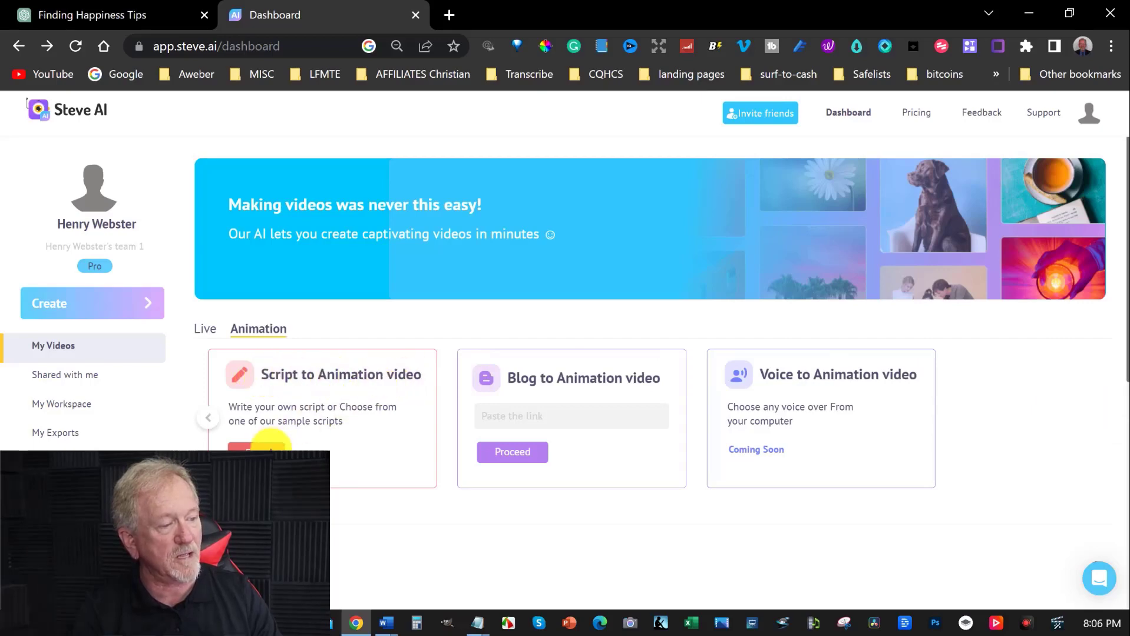
# - Return to the ChatGPT response and copy the script from "Hey there Freedom Formula followers" through the end of the conclusion
pyautogui.click(128, 7)
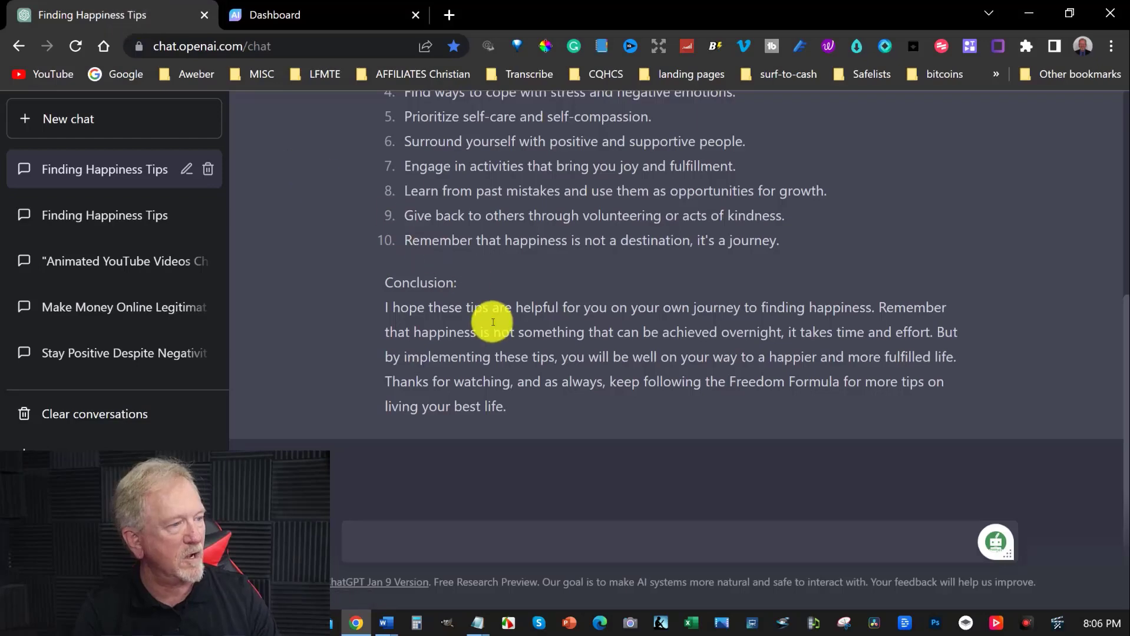
pyautogui.scroll(2, 491, 320)
pyautogui.scroll(4, 491, 319)
pyautogui.scroll(-5, 491, 320)
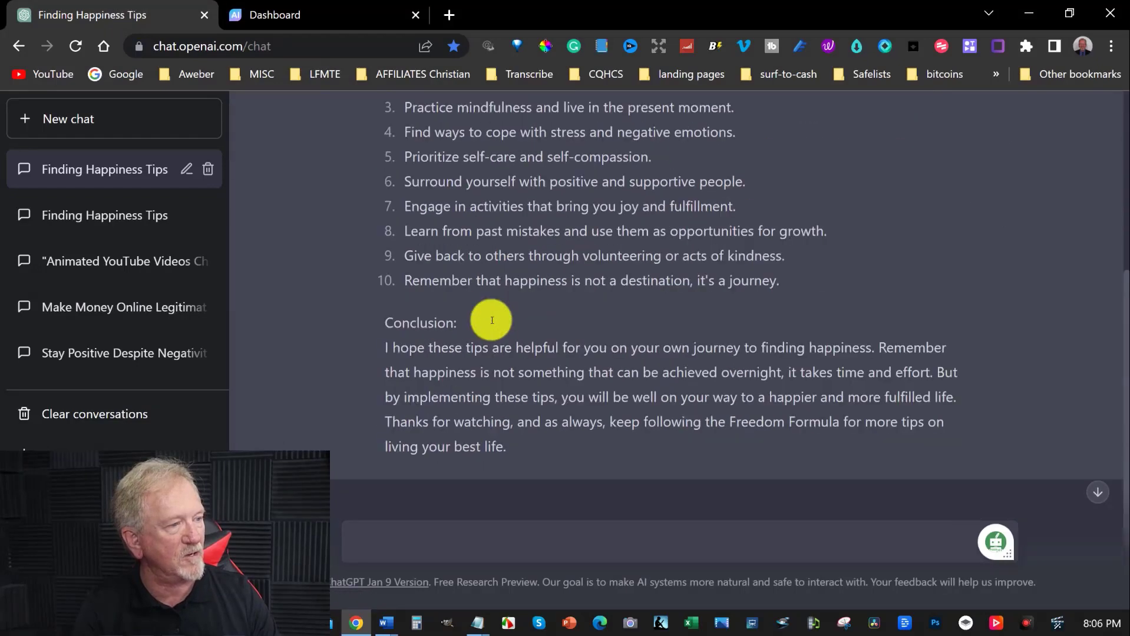
pyautogui.scroll(5, 492, 321)
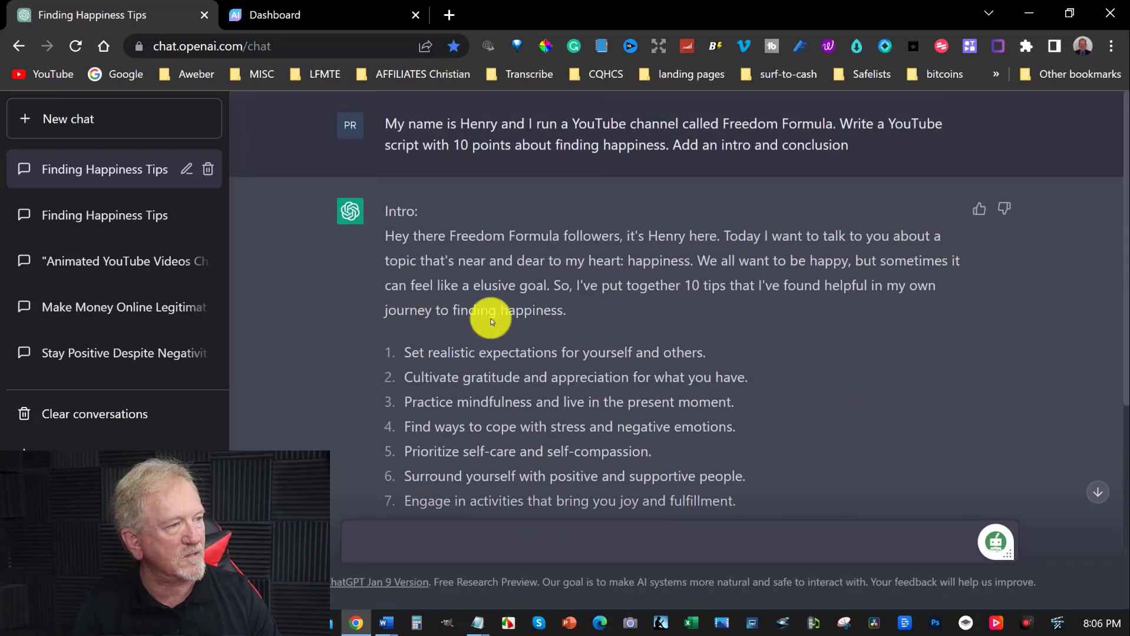
pyautogui.moveTo(385, 235); pyautogui.dragTo(756, 436)
pyautogui.scroll(-5, 752, 404)
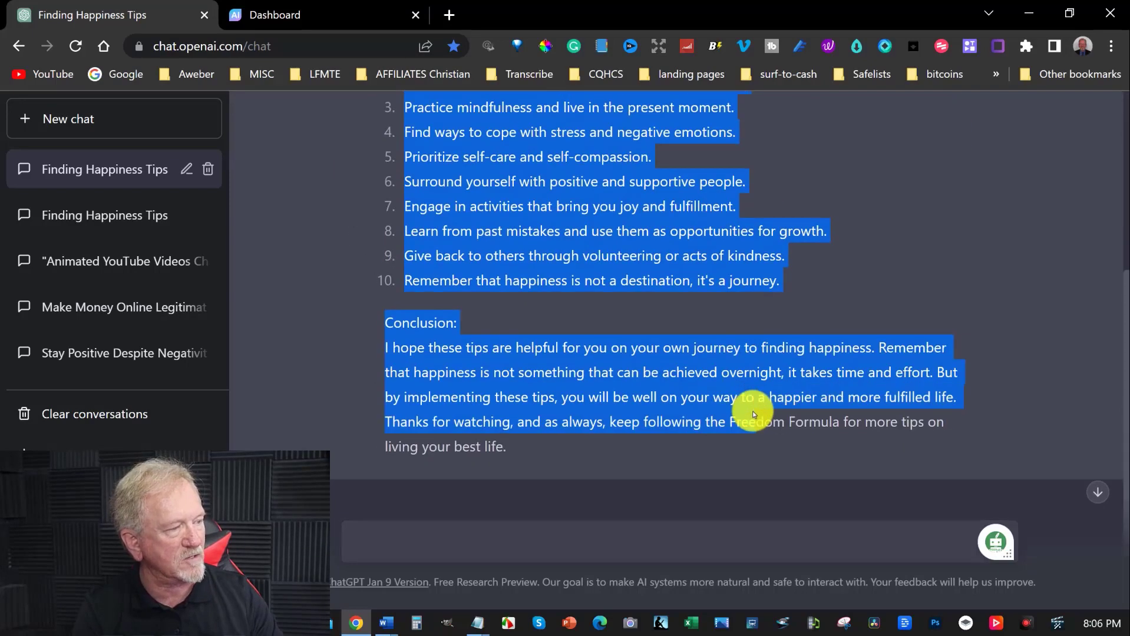
pyautogui.rightClick(538, 171)
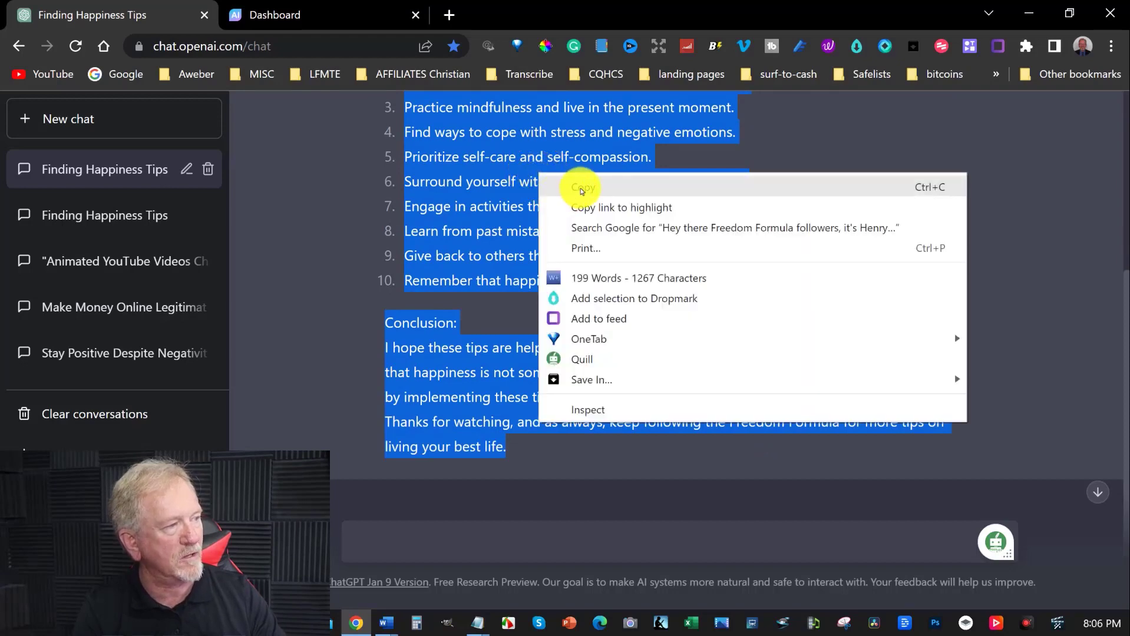
pyautogui.click(581, 185)
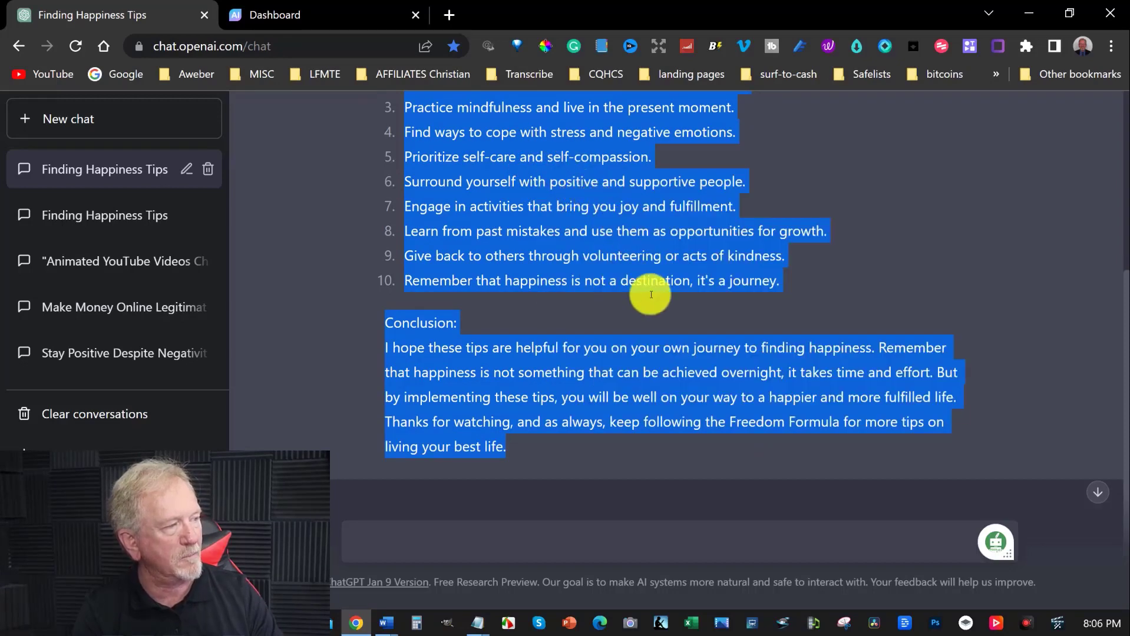
# - Paste the copied script into the blank Notepad window, select all of the text, and hide the window
pyautogui.click(475, 627)
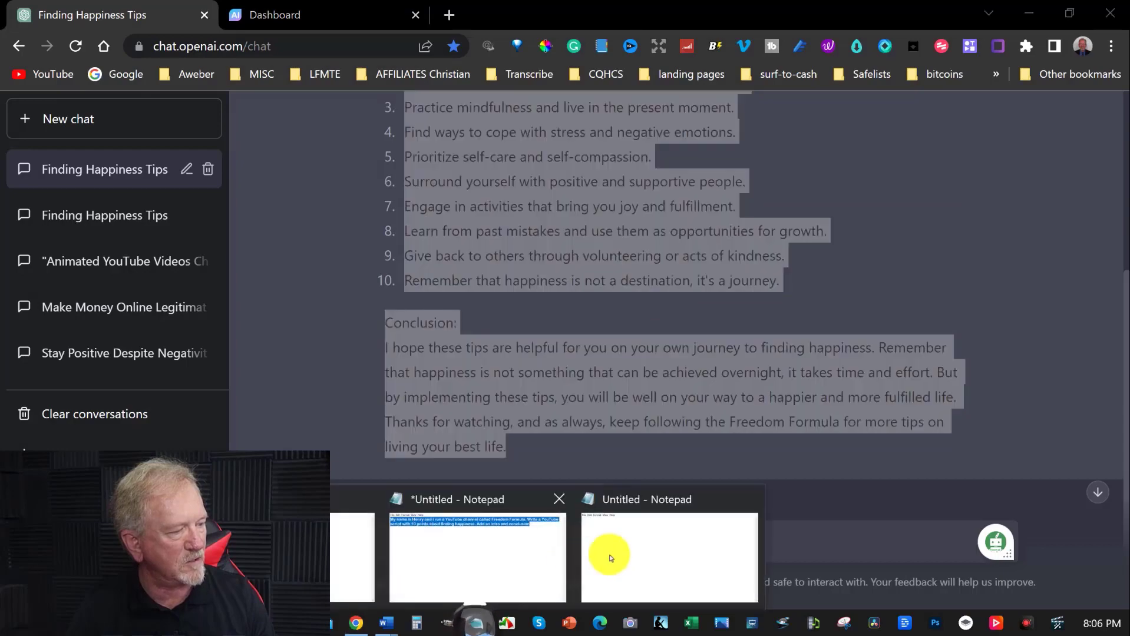
pyautogui.click(643, 544)
pyautogui.hotkey('ctrl', 'v')
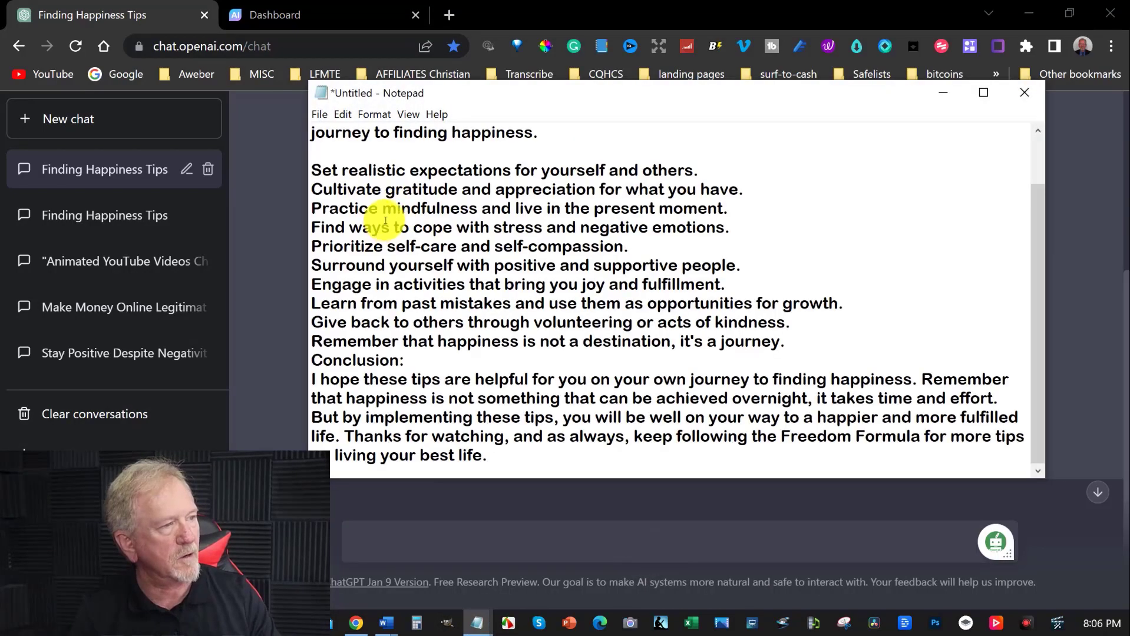
pyautogui.scroll(1, 378, 222)
pyautogui.moveTo(312, 133); pyautogui.dragTo(1009, 542)
pyautogui.click(477, 623)
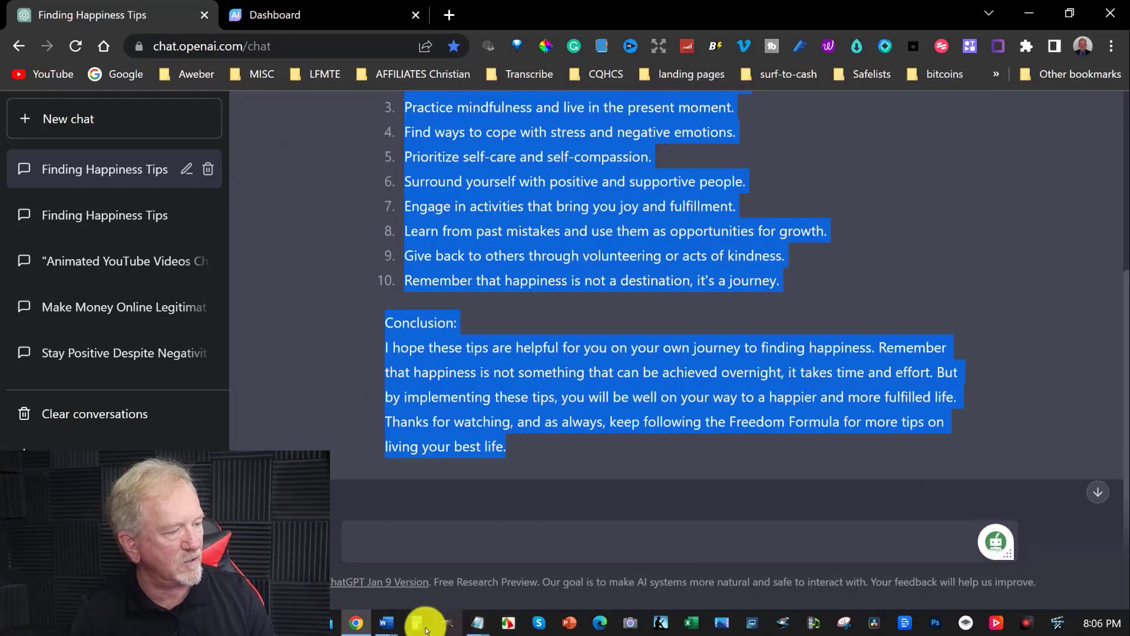
# - Switch to the Word document containing the script and format the ten happiness tips as a numbered list
pyautogui.click(386, 623)
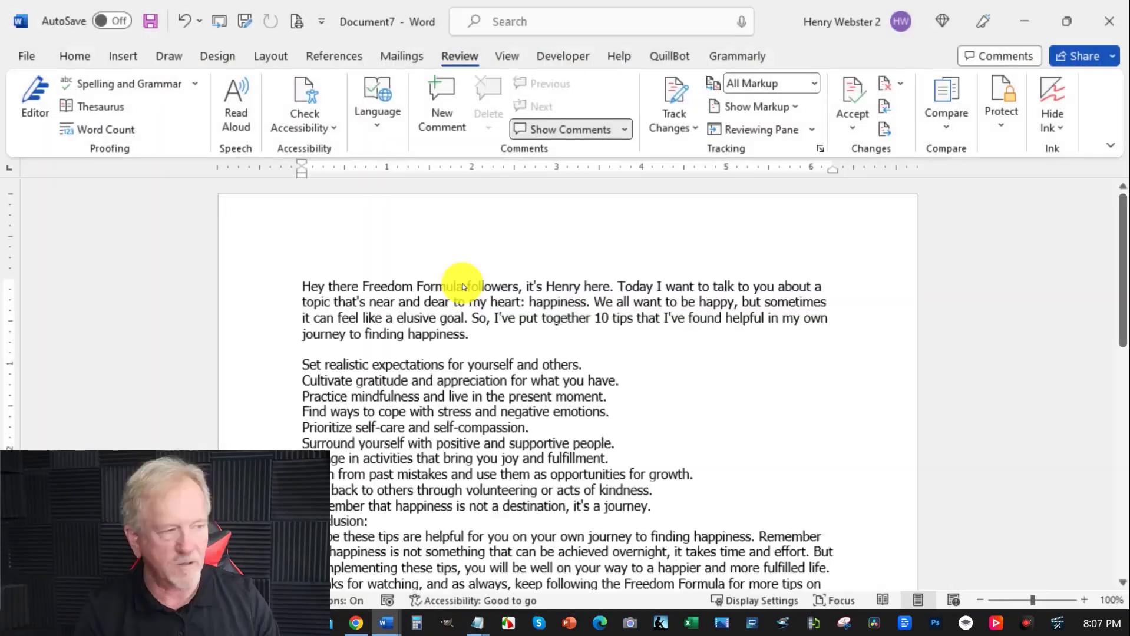
pyautogui.moveTo(305, 324); pyautogui.dragTo(652, 460)
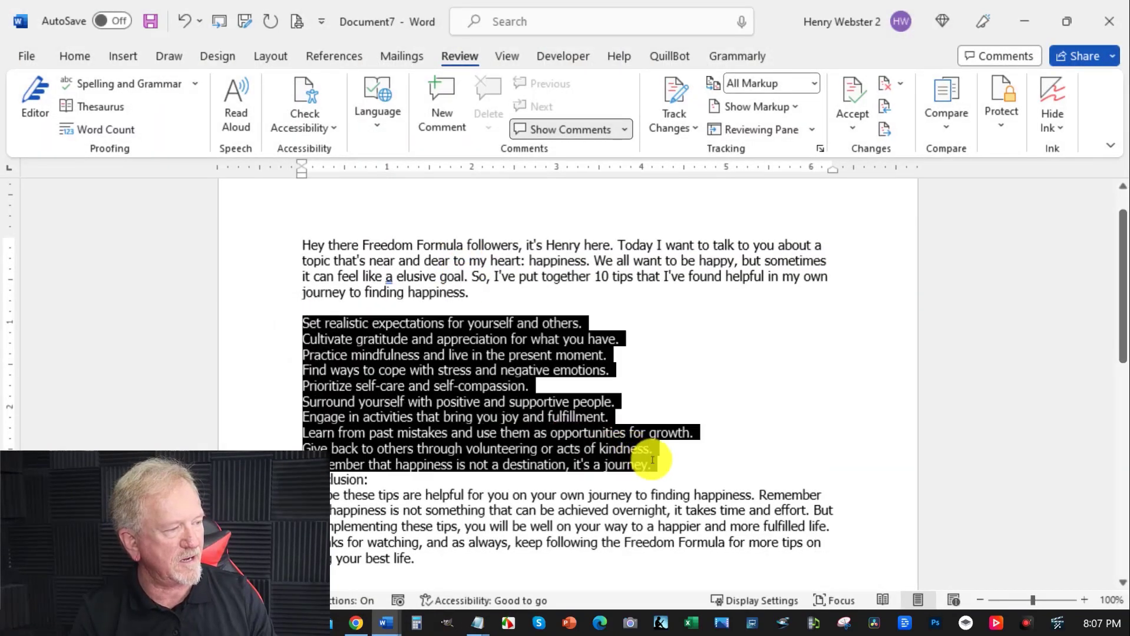
pyautogui.click(73, 59)
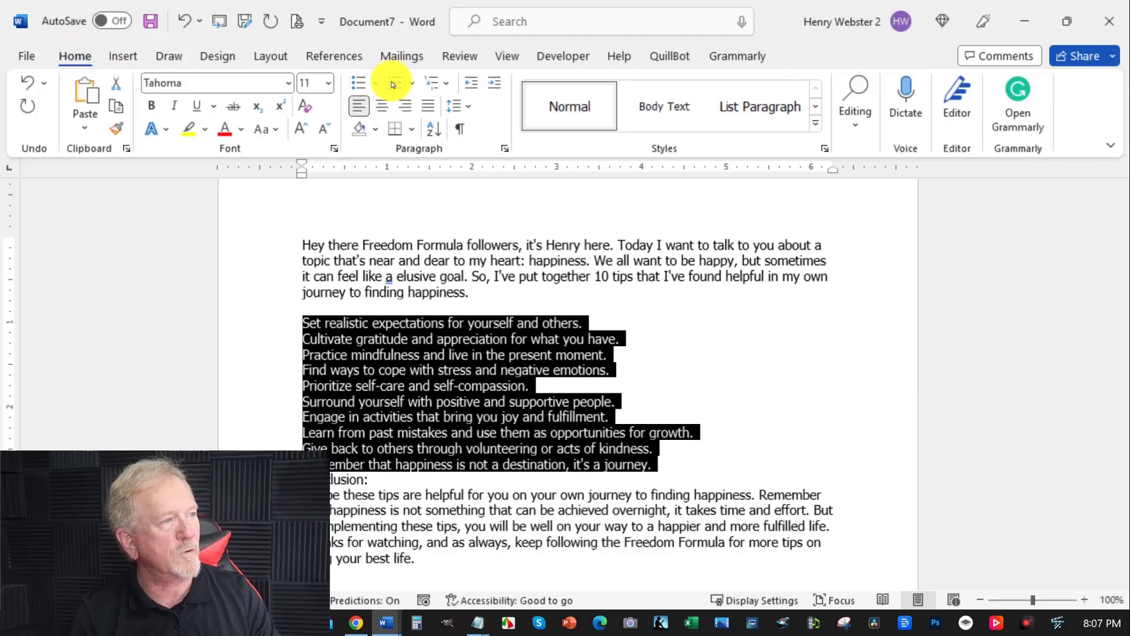
pyautogui.click(397, 84)
# - Delete the "Conclusion:" heading line below the numbered list
pyautogui.click(398, 495)
pyautogui.doubleClick(367, 480)
pyautogui.press('Delete')
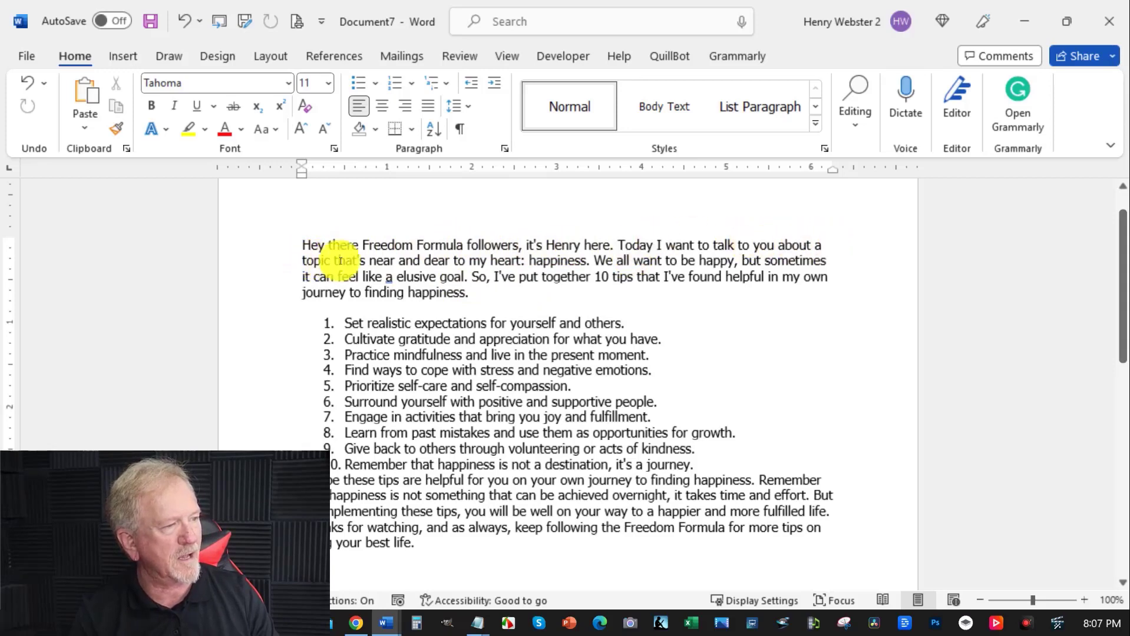
# - Split the introduction into spaced single-sentence paragraphs, breaking before "We all want to be happy", "Today I want to talk" and "So, I've put together"
pyautogui.click(594, 260)
pyautogui.press('Return')
pyautogui.press('Return')
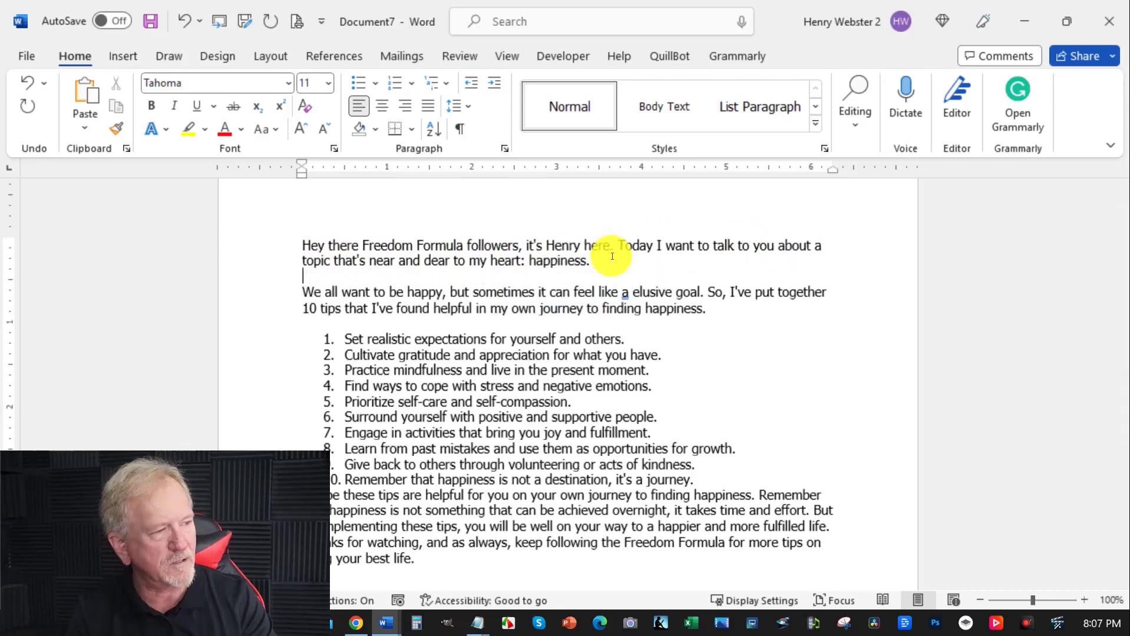
pyautogui.click(622, 245)
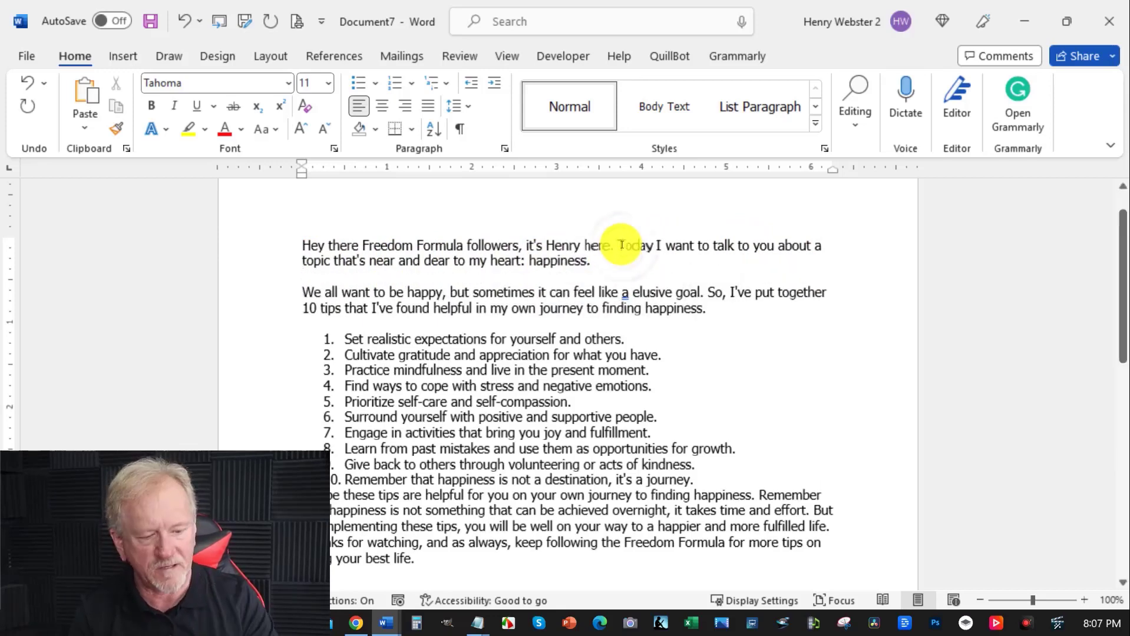
pyautogui.hotkey('shift', 'Return')
pyautogui.press('Return')
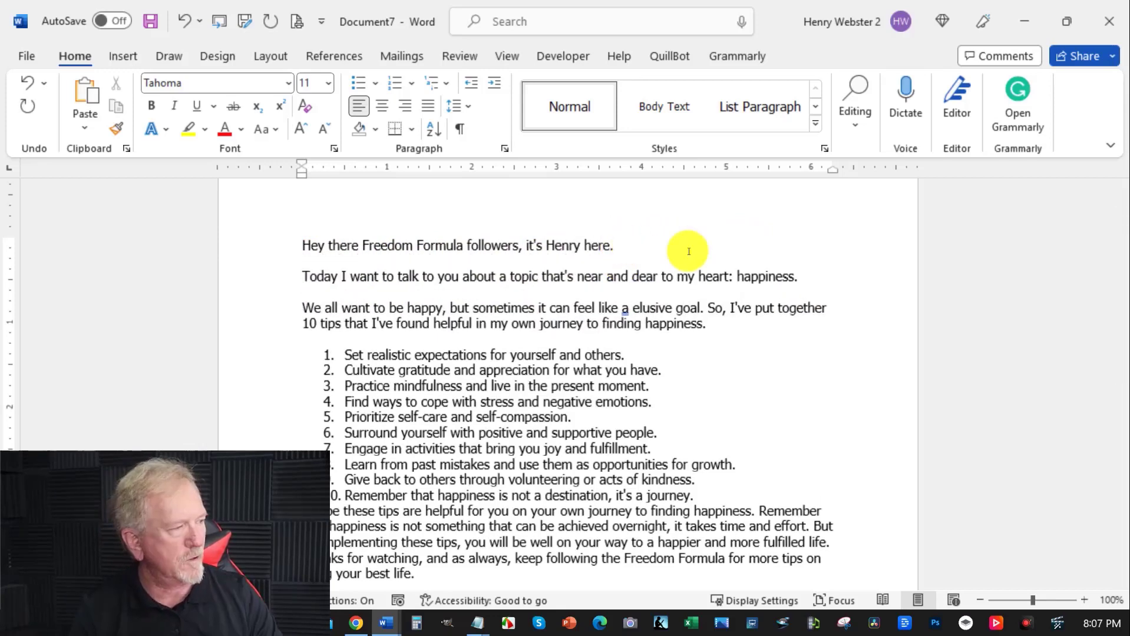
pyautogui.click(709, 308)
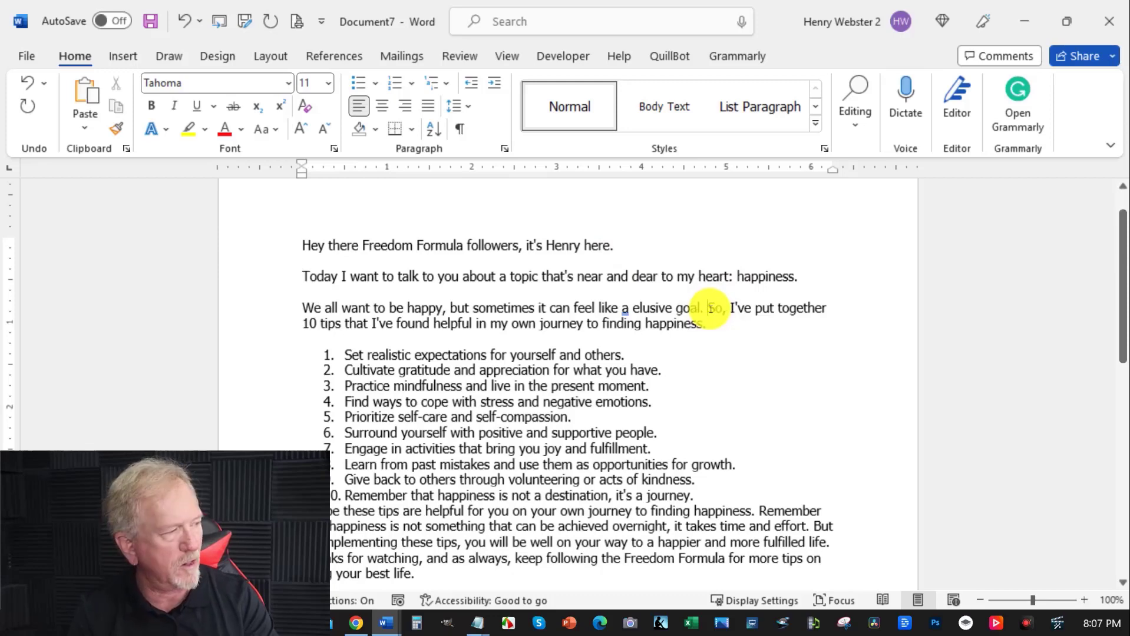
pyautogui.hotkey('shift', 'Return')
pyautogui.press('Return')
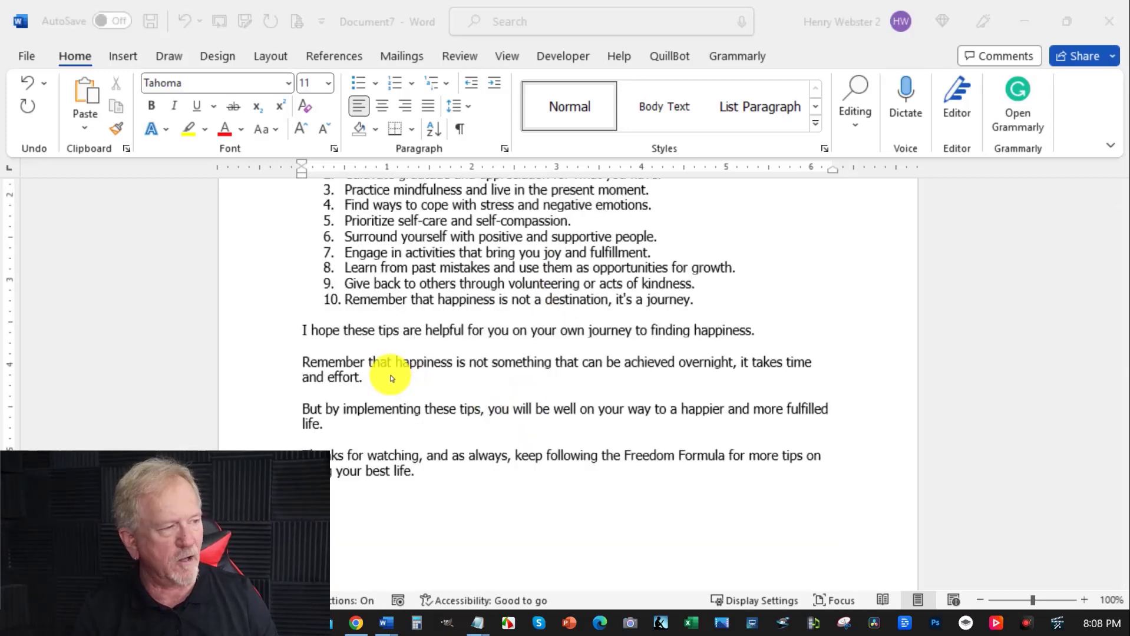
# - Switch from the Word document to the ChatGPT conversation and send the prompt "please increase the information in each point."
pyautogui.scroll(5, 442, 347)
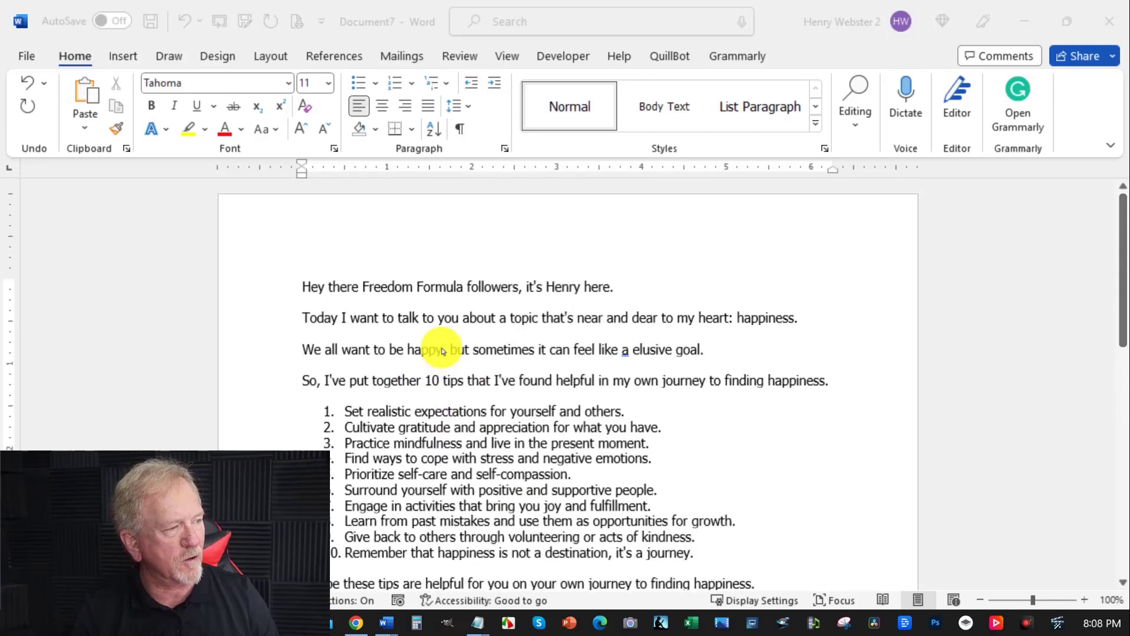
pyautogui.scroll(-3, 443, 352)
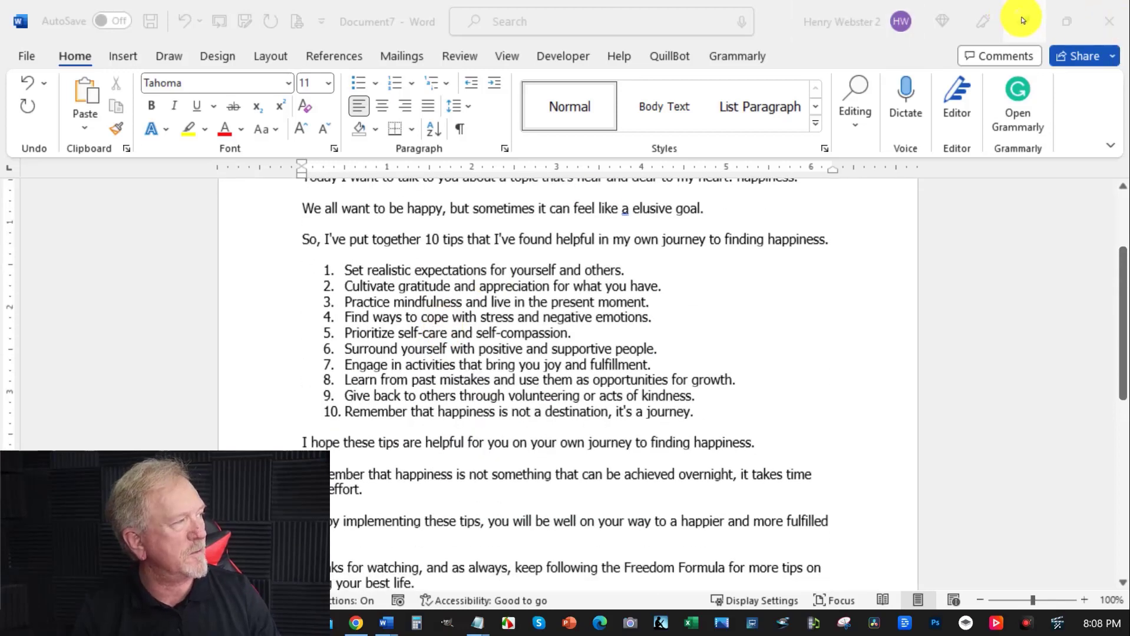
pyautogui.click(1022, 21)
pyautogui.click(421, 537)
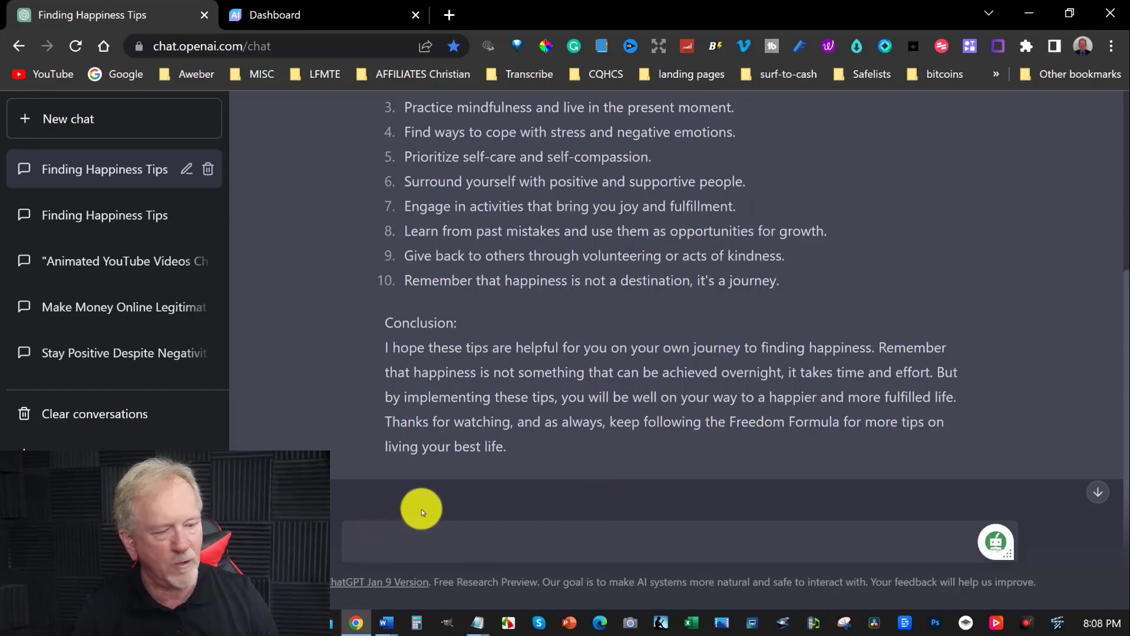
pyautogui.write('please increase the information in')
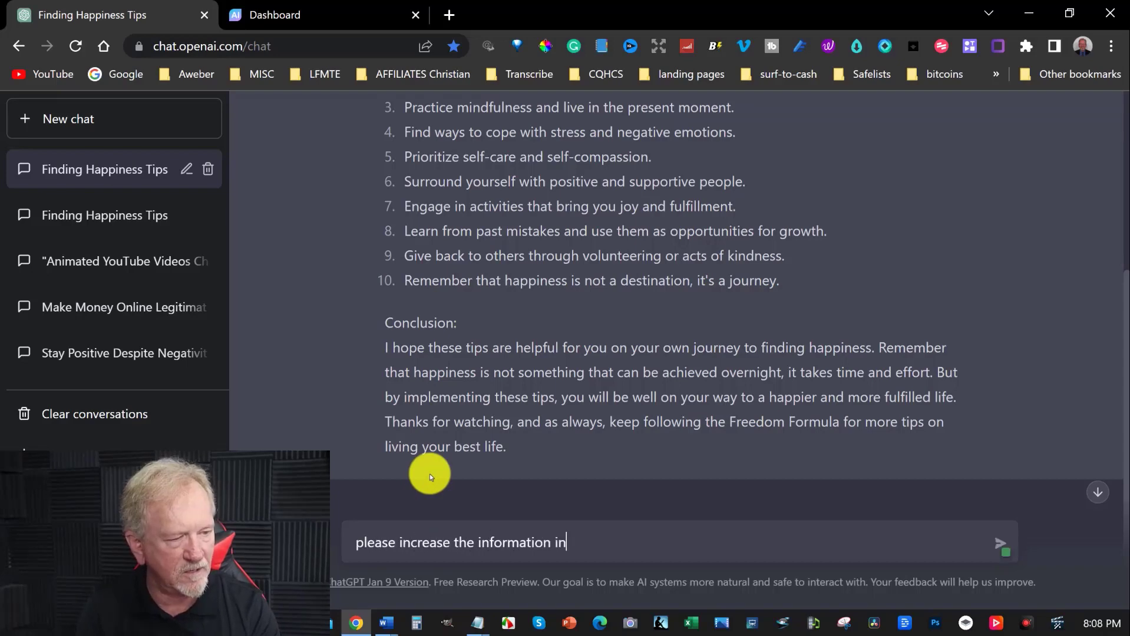
pyautogui.write(' each point.')
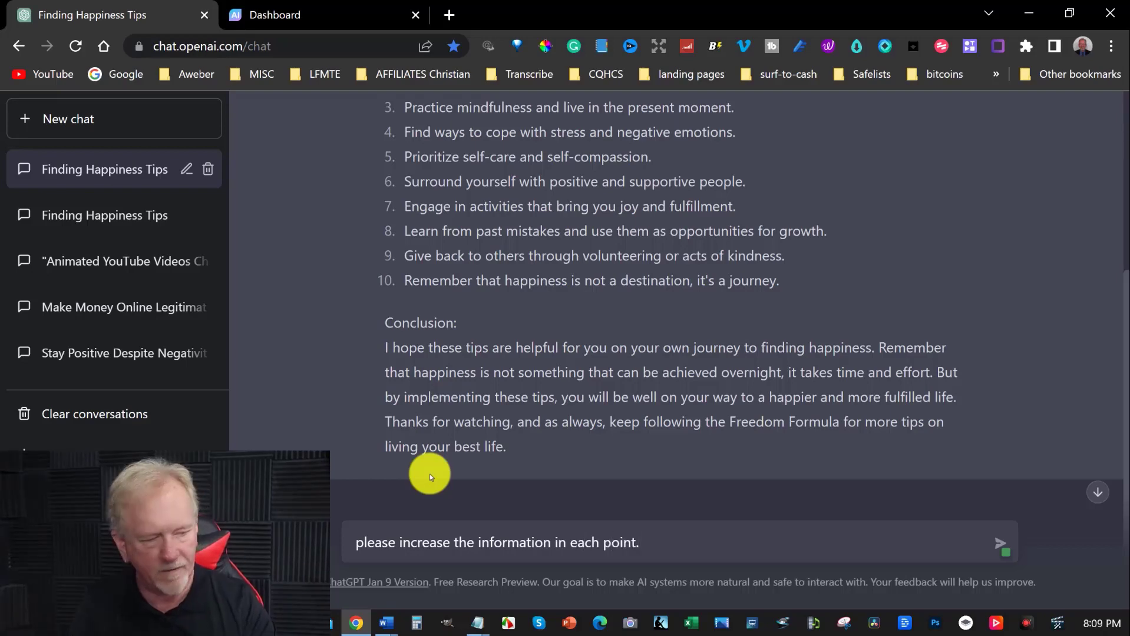
pyautogui.press('Return')
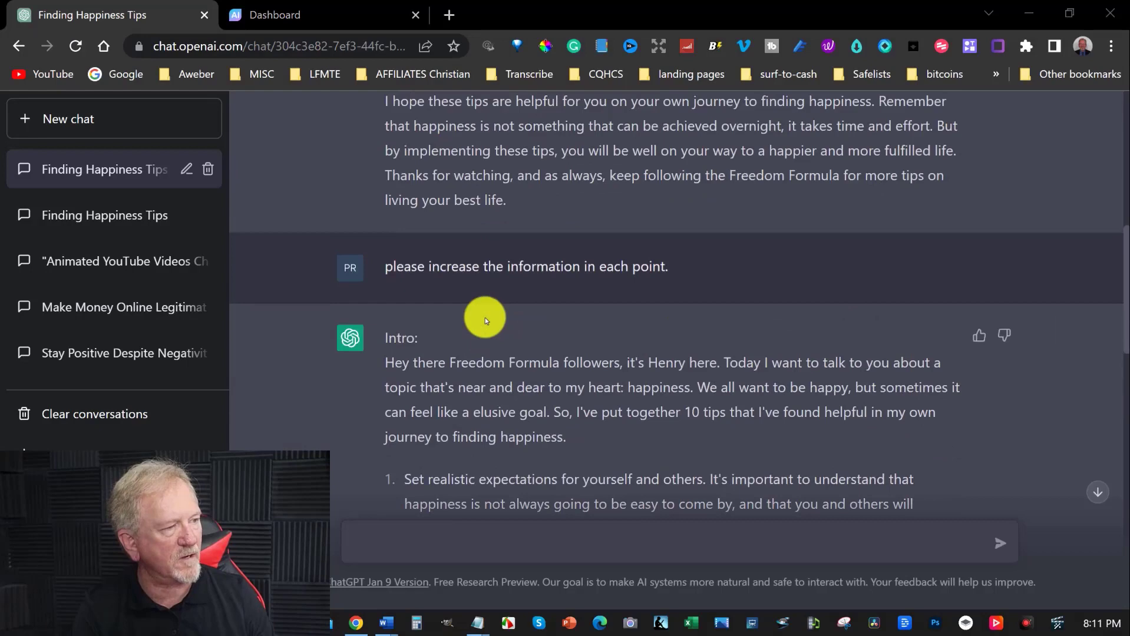
# - Copy ChatGPT's expanded script from the "Hey there" greeting through the end of the conclusion, leaving out the "Intro:" heading
pyautogui.scroll(-3, 485, 318)
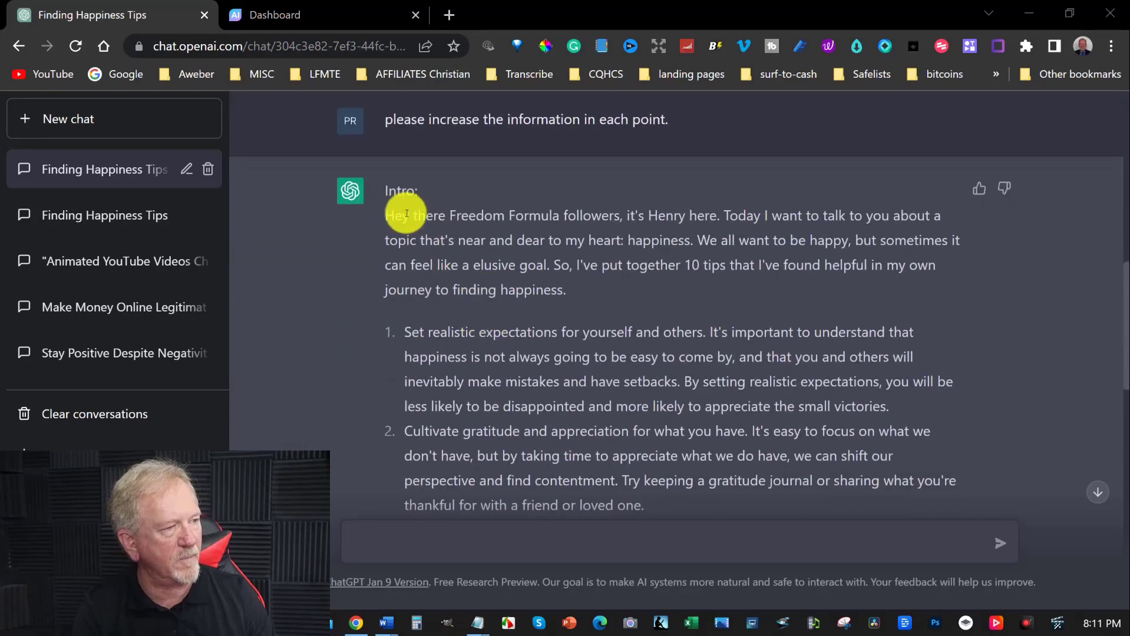
pyautogui.moveTo(387, 217); pyautogui.dragTo(779, 401)
pyautogui.scroll(-10, 601, 303)
pyautogui.scroll(-3, 768, 408)
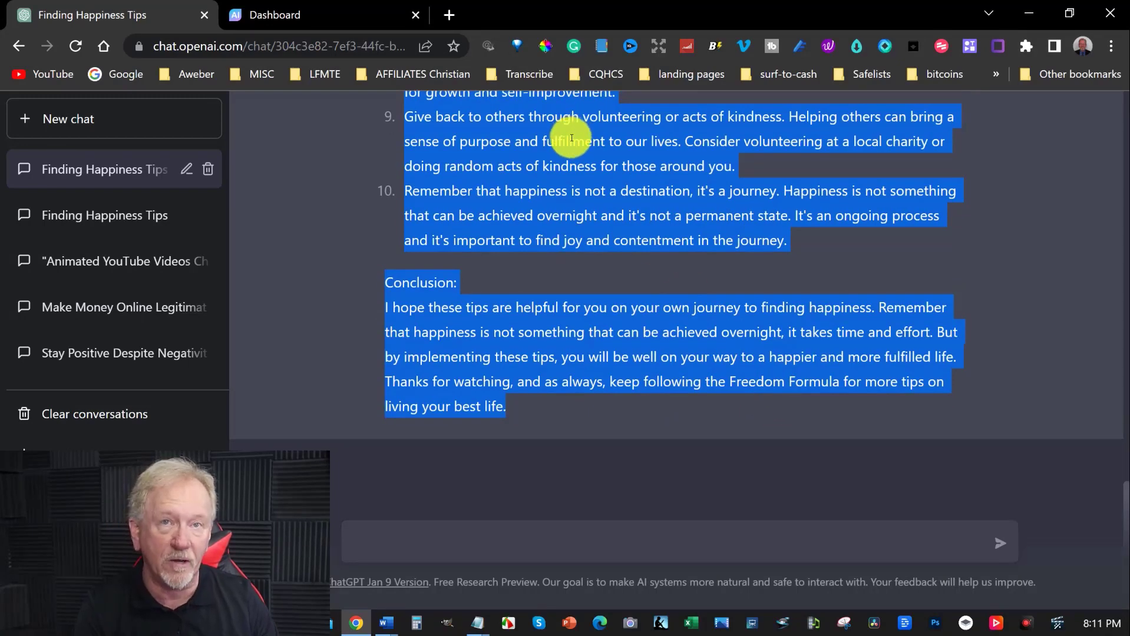
pyautogui.click(290, 15)
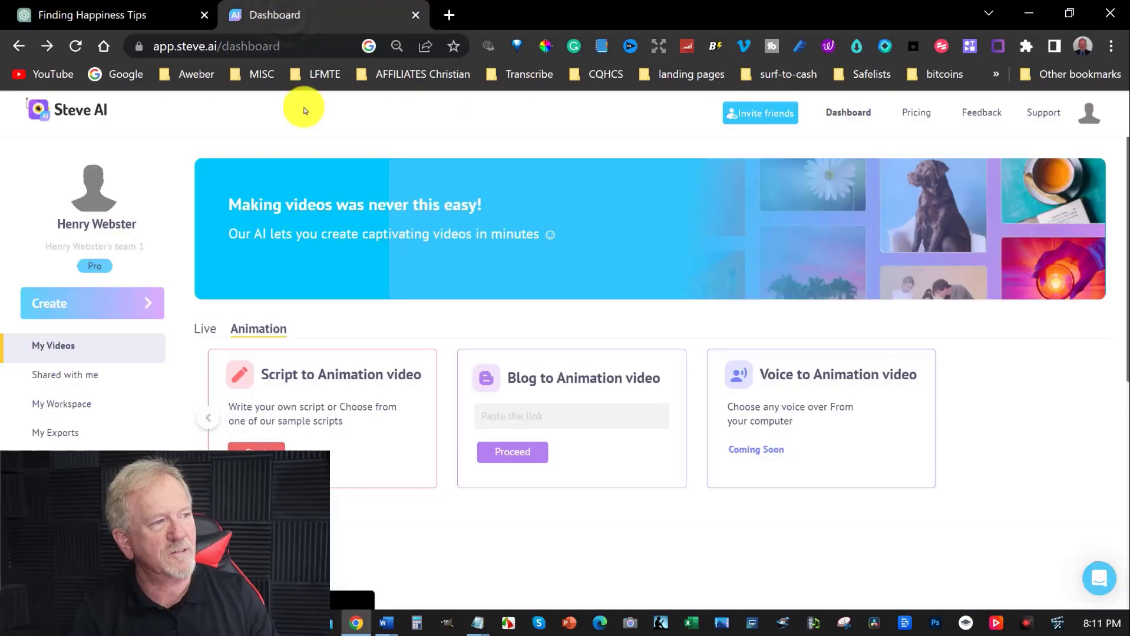
pyautogui.click(77, 15)
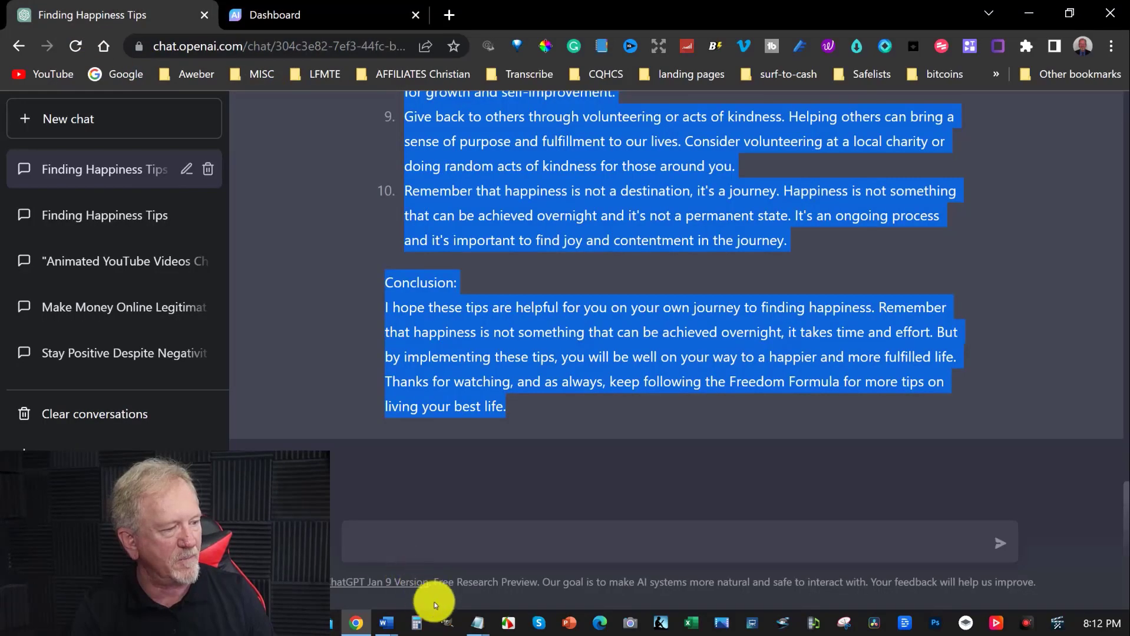
# - Replace the old script in the Notepad window with the copied expanded script
pyautogui.click(478, 624)
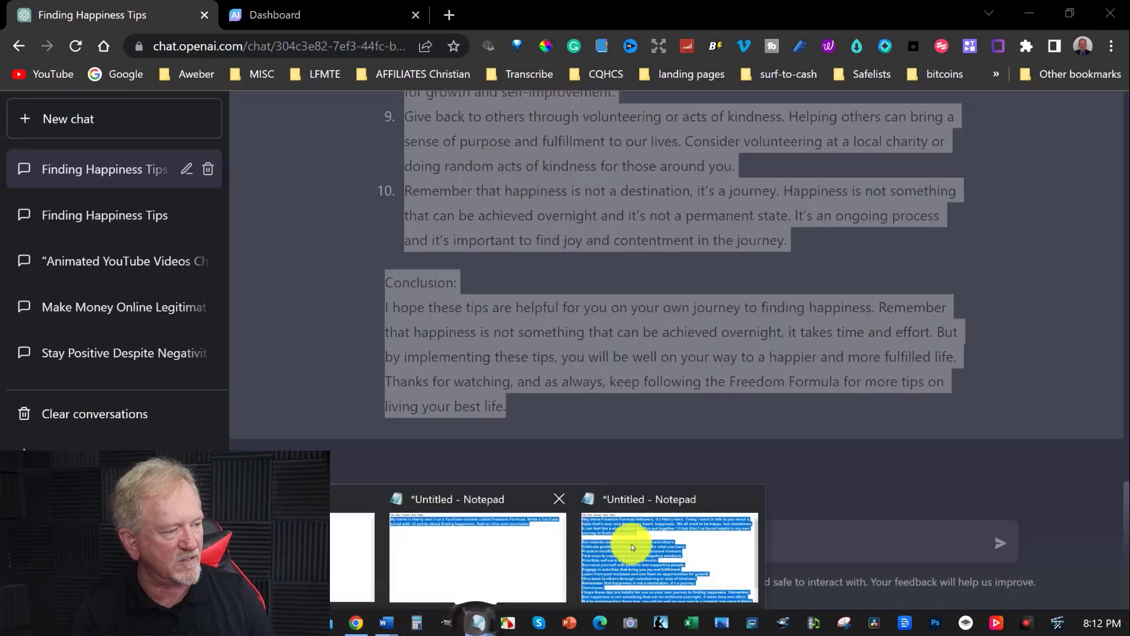
pyautogui.click(633, 548)
pyautogui.press('Delete')
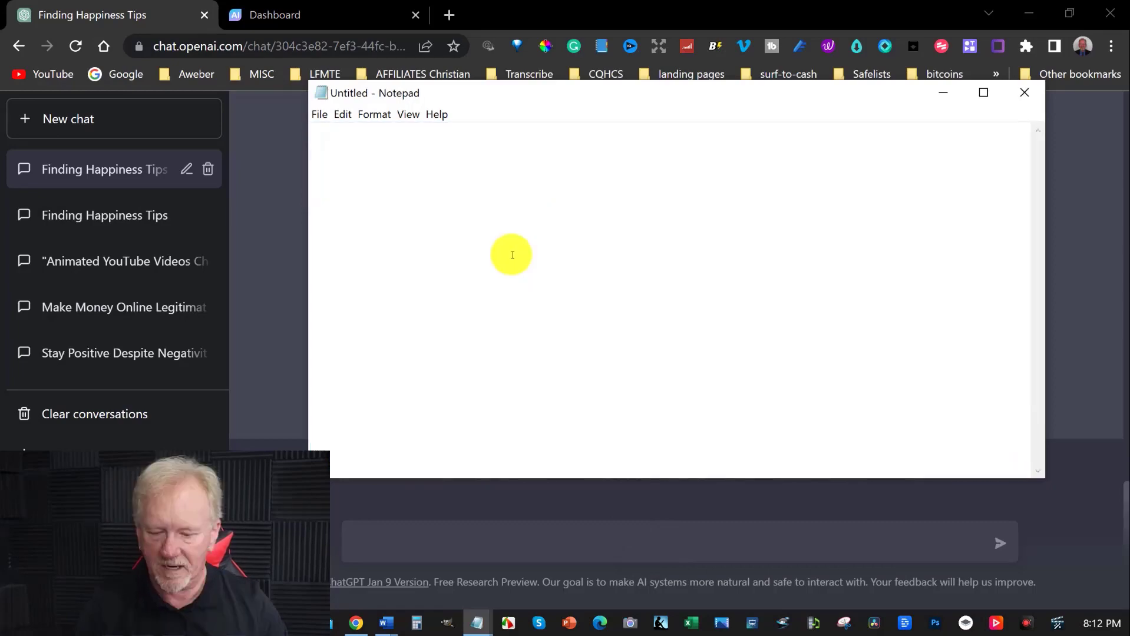
pyautogui.hotkey('ctrl', 'v')
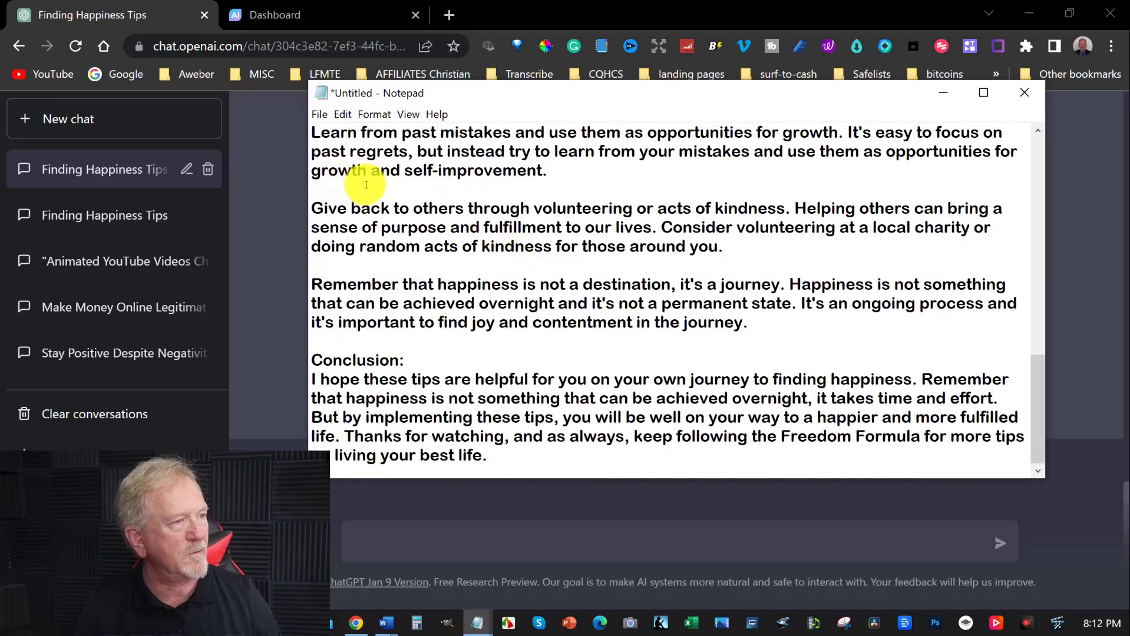
# - Copy the whole expanded script from Notepad as plain text and minimize the Notepad window
pyautogui.hotkey('ctrl', 'Home')
pyautogui.moveTo(312, 132); pyautogui.dragTo(412, 141)
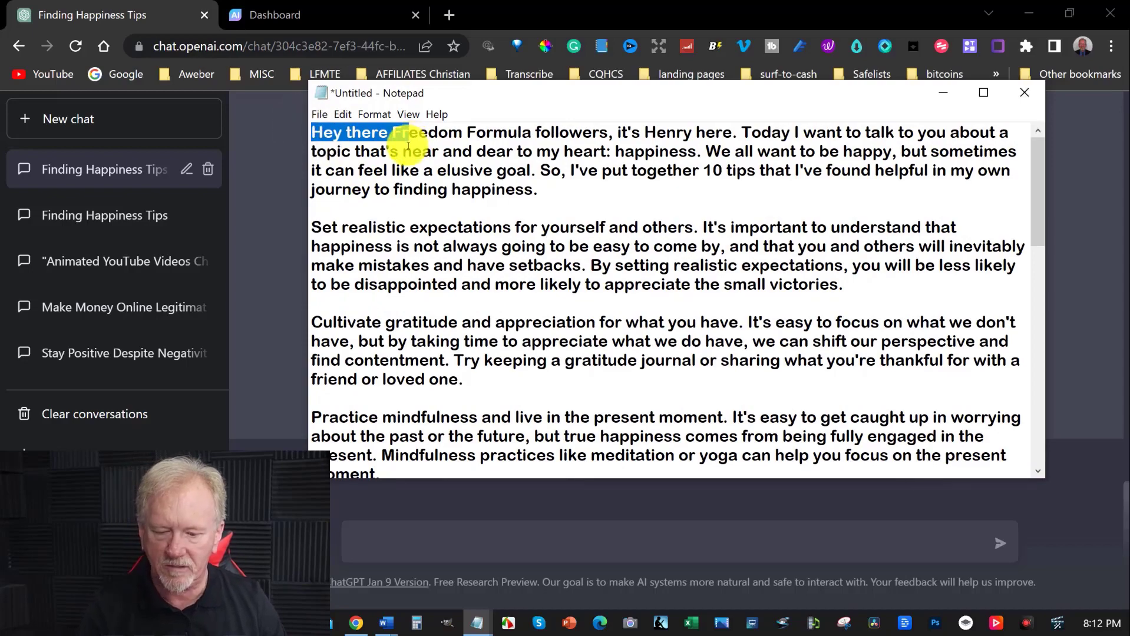
pyautogui.hotkey('ctrl', 'shift', 'End')
pyautogui.rightClick(422, 148)
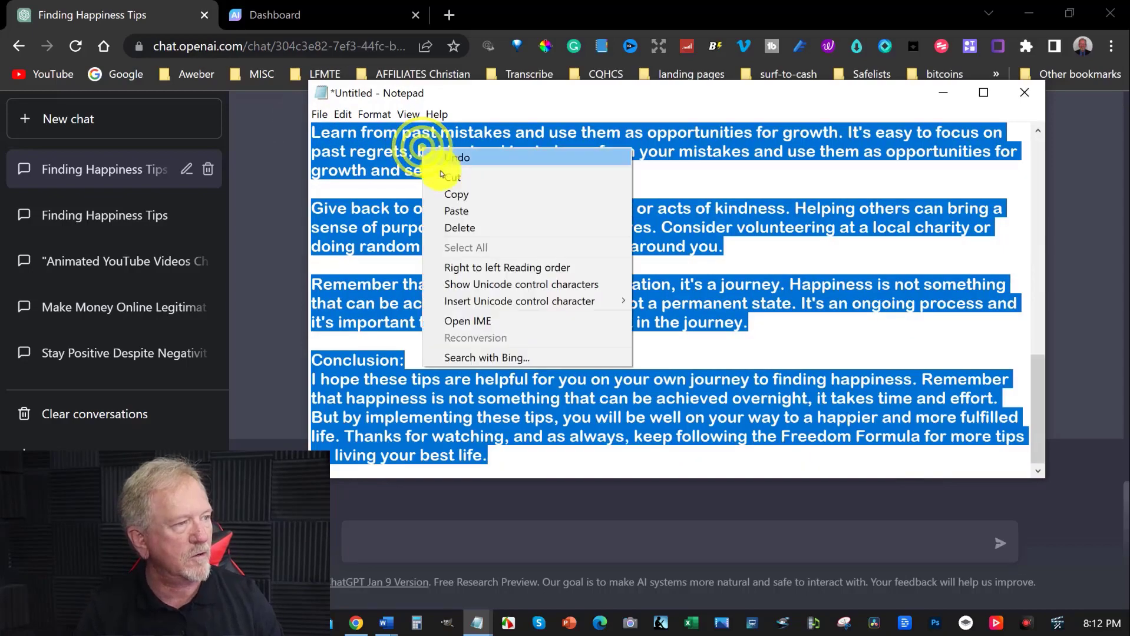
pyautogui.click(461, 196)
pyautogui.click(945, 93)
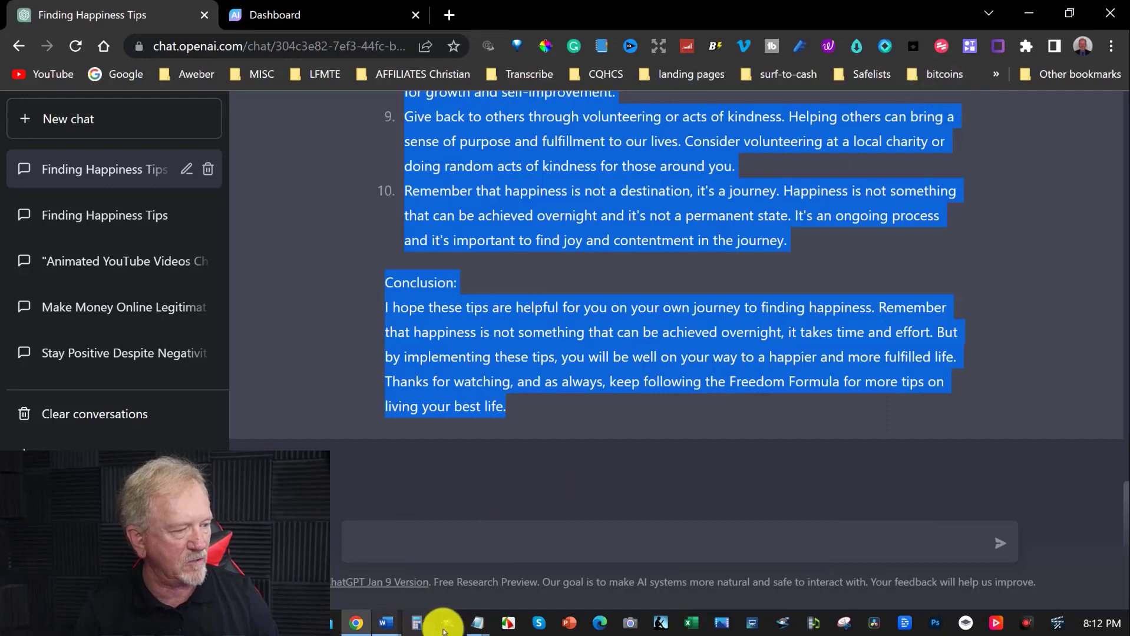
# - Replace the entire old script in the Word document with the expanded script copied from Notepad
pyautogui.click(381, 625)
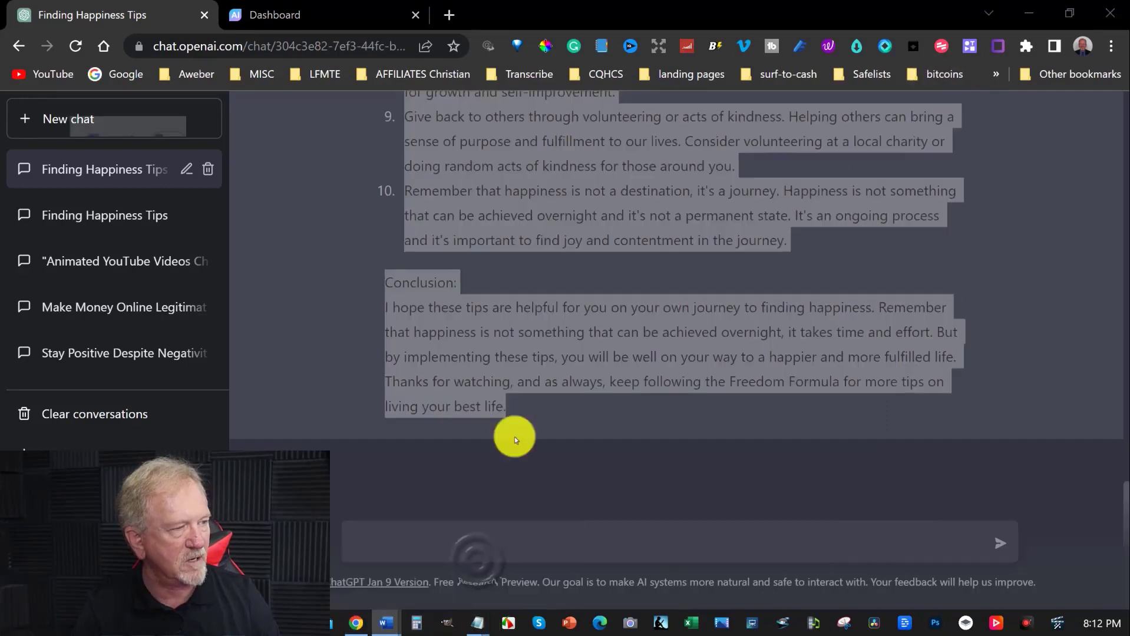
pyautogui.scroll(3, 355, 265)
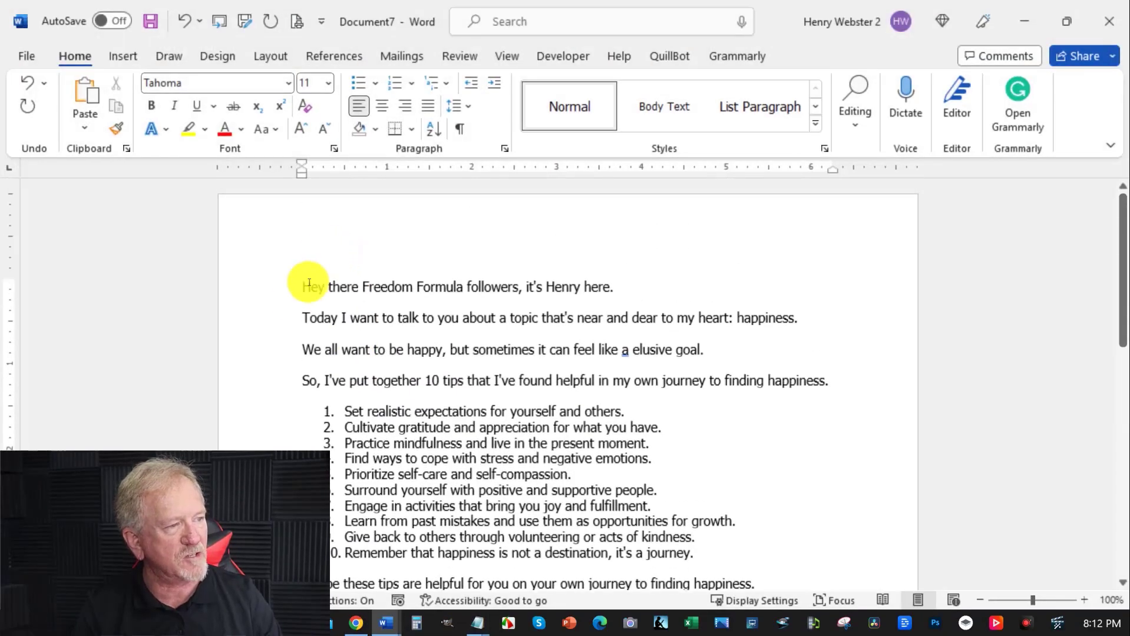
pyautogui.moveTo(303, 287); pyautogui.dragTo(774, 530)
pyautogui.scroll(-4, 734, 398)
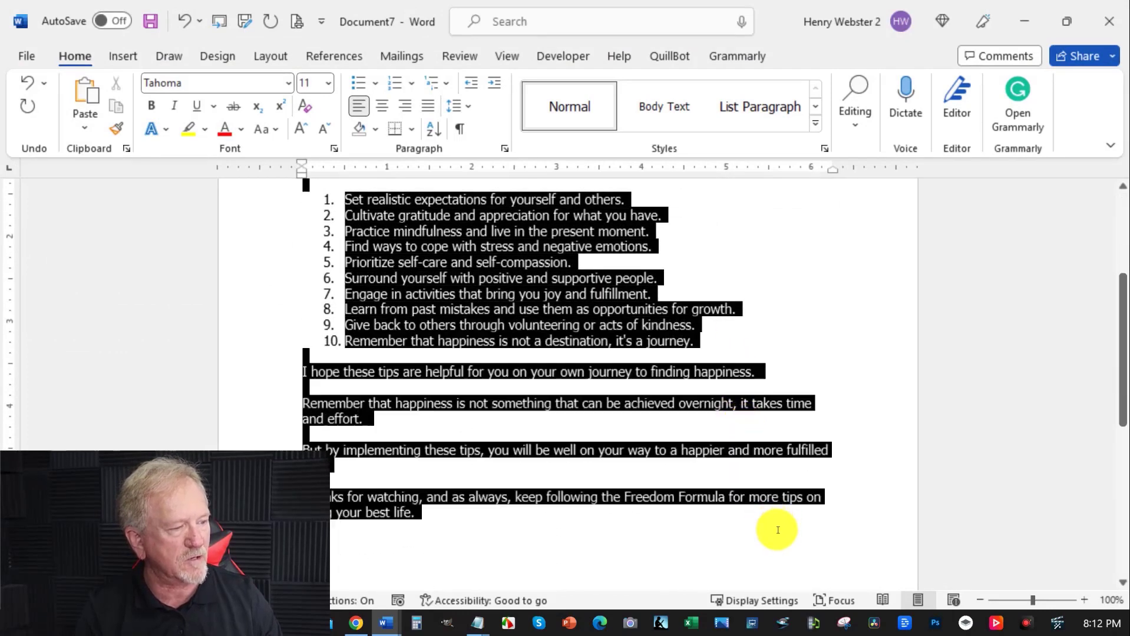
pyautogui.press('Delete')
pyautogui.hotkey('ctrl', 'z')
pyautogui.scroll(12, 447, 407)
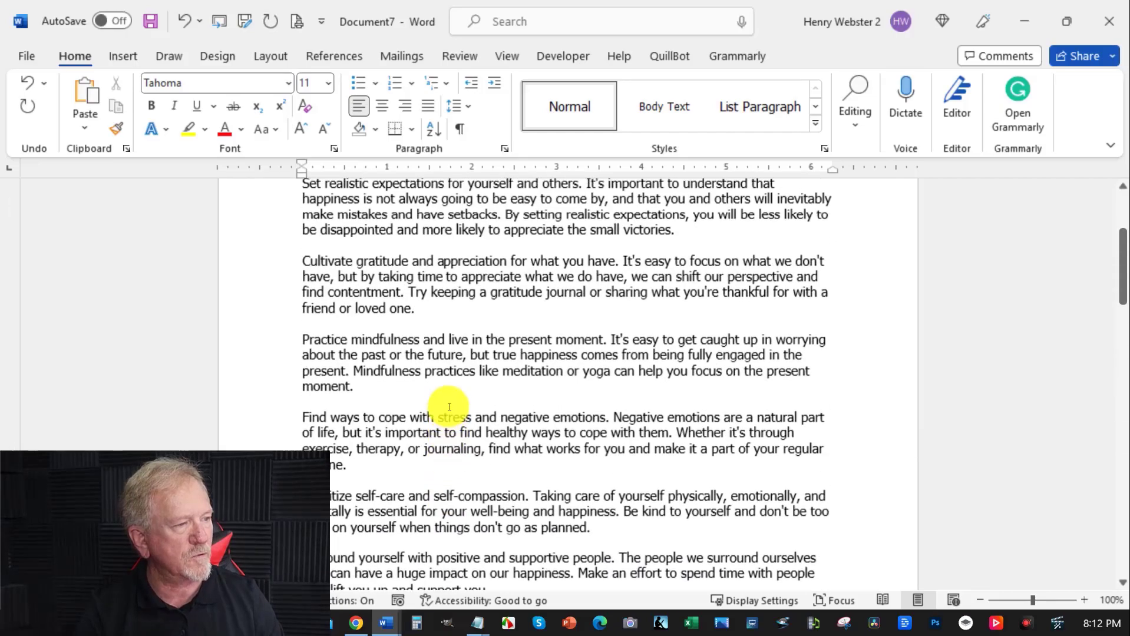
pyautogui.scroll(3, 449, 407)
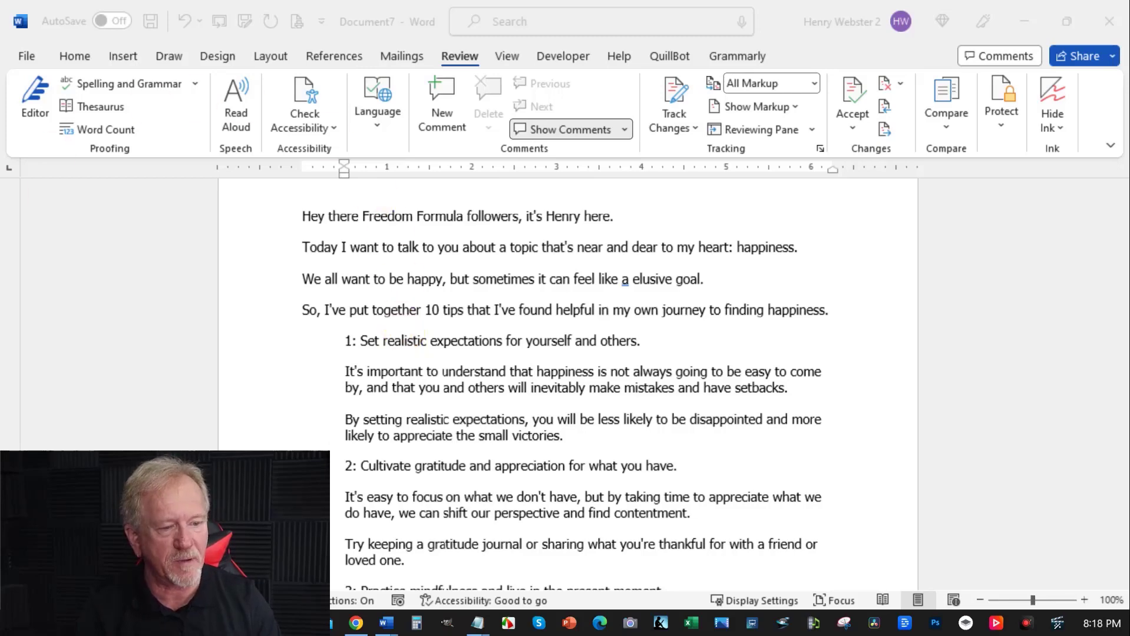
# - Copy the formatted script in Word from the "Hey there" greeting through the explanation of tip 8
pyautogui.scroll(2, 470, 323)
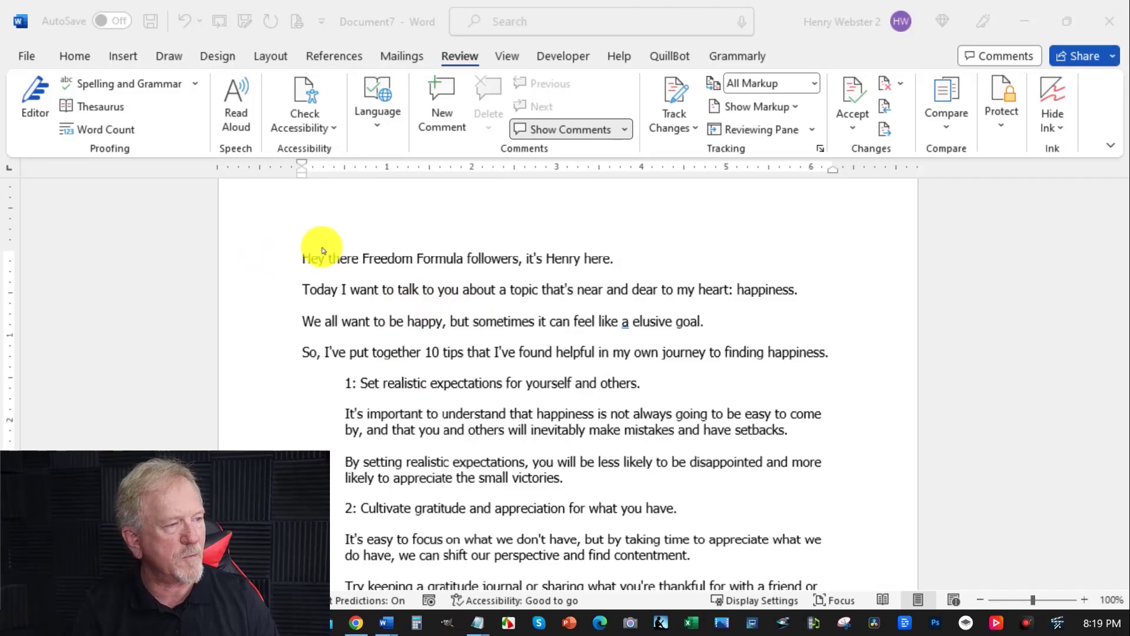
pyautogui.click(304, 260)
pyautogui.hotkey('ctrl', 'a')
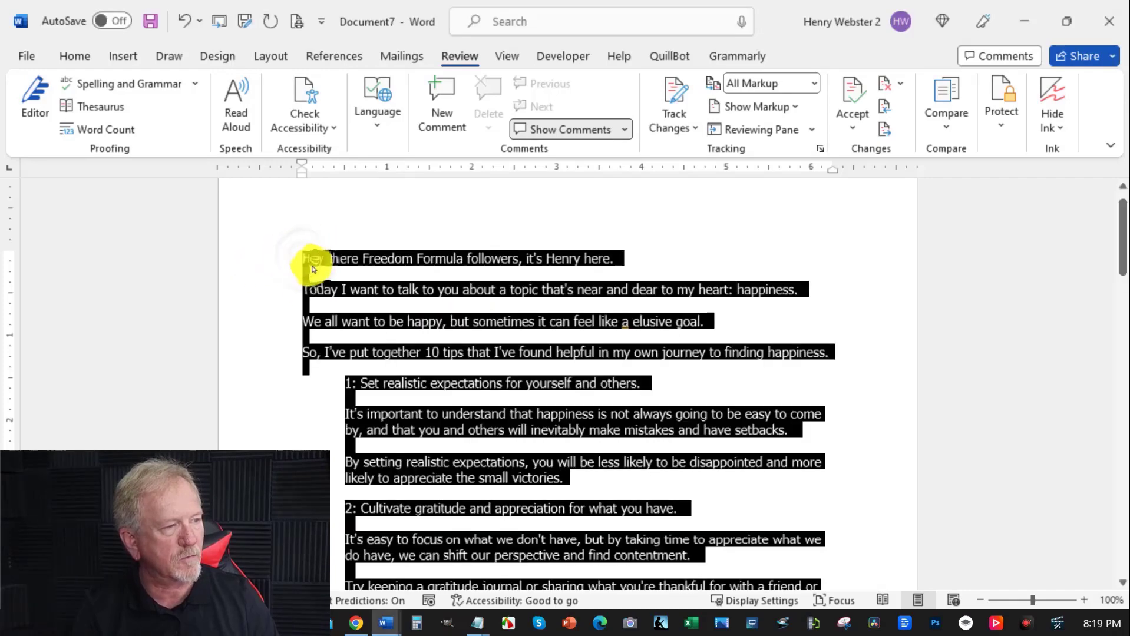
pyautogui.scroll(-15, 416, 268)
pyautogui.scroll(-6, 427, 273)
pyautogui.scroll(3, 426, 277)
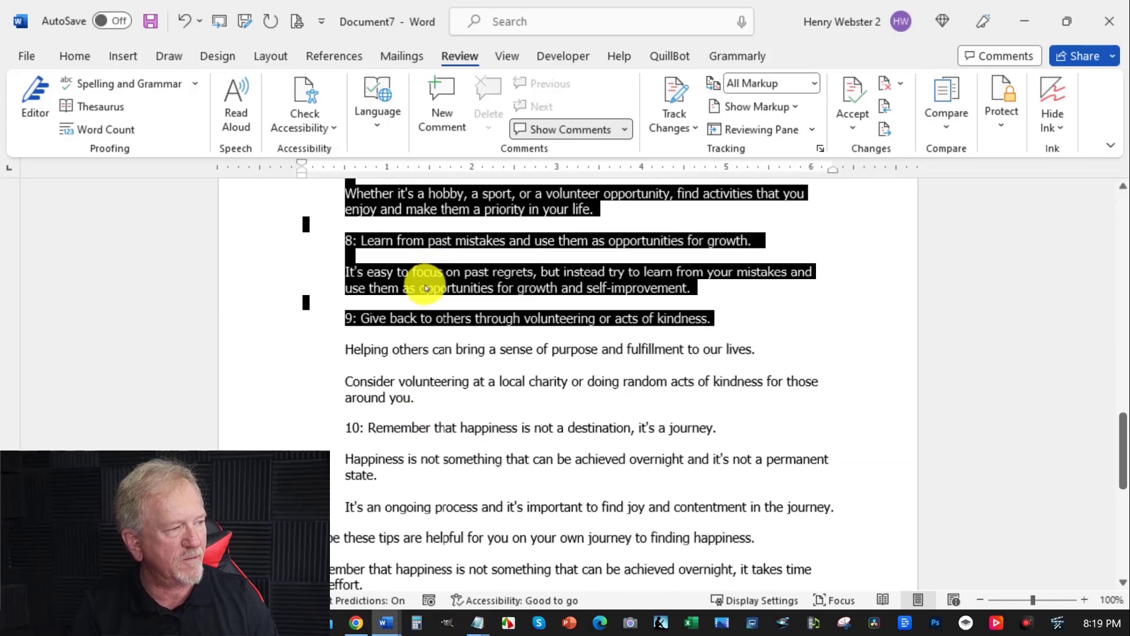
pyautogui.click(346, 289)
pyautogui.moveTo(631, 287); pyautogui.dragTo(353, 207)
pyautogui.scroll(20, 361, 213)
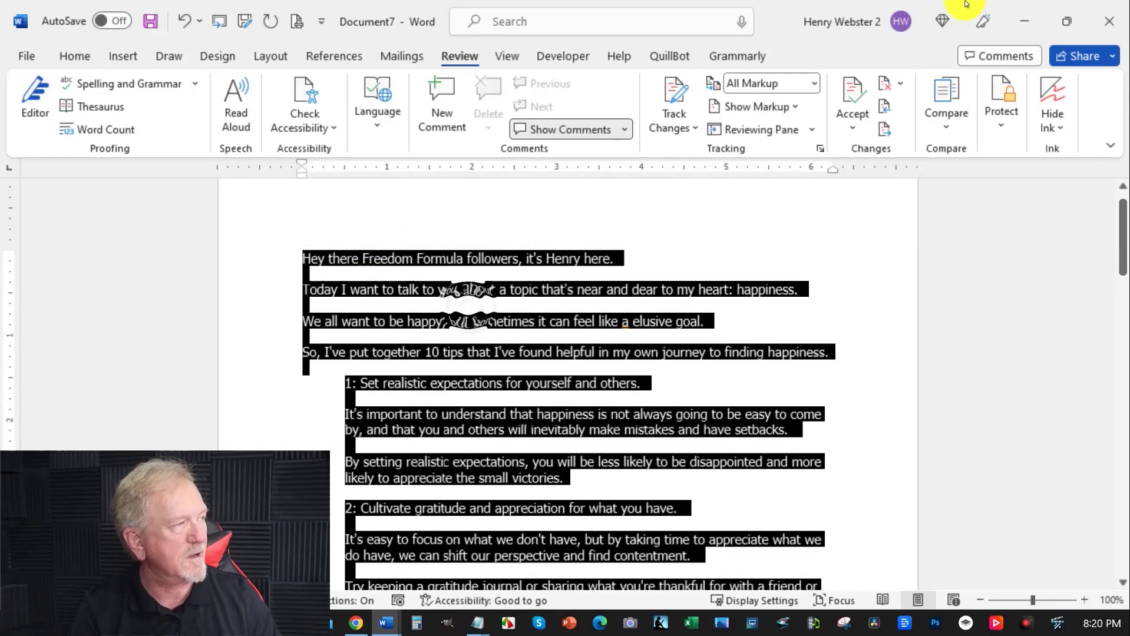
# - Start a Script to Animation video in Steve AI, dismiss the auto-generate script dialog and paste the copied script into Scene 1
pyautogui.hotkey('alt', 'Tab')
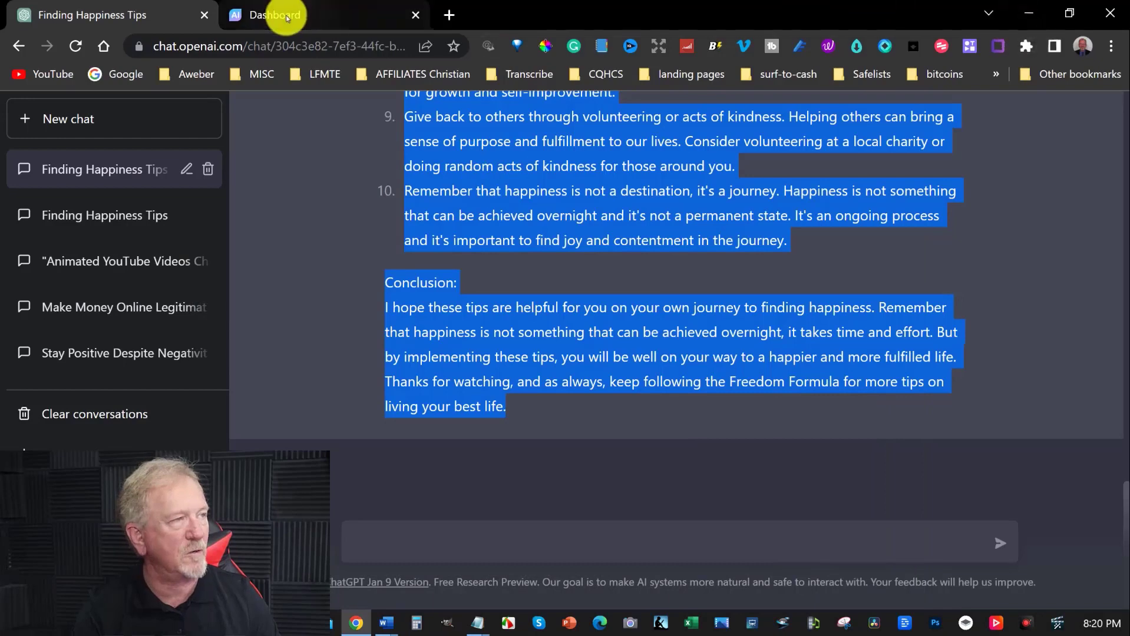
pyautogui.click(282, 16)
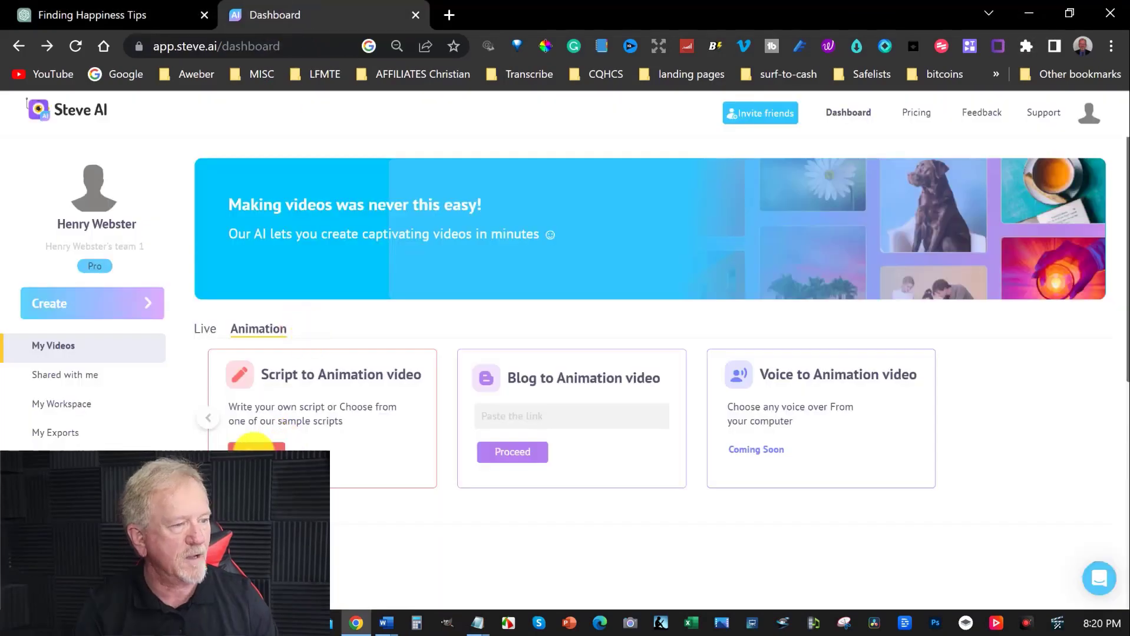
pyautogui.click(395, 382)
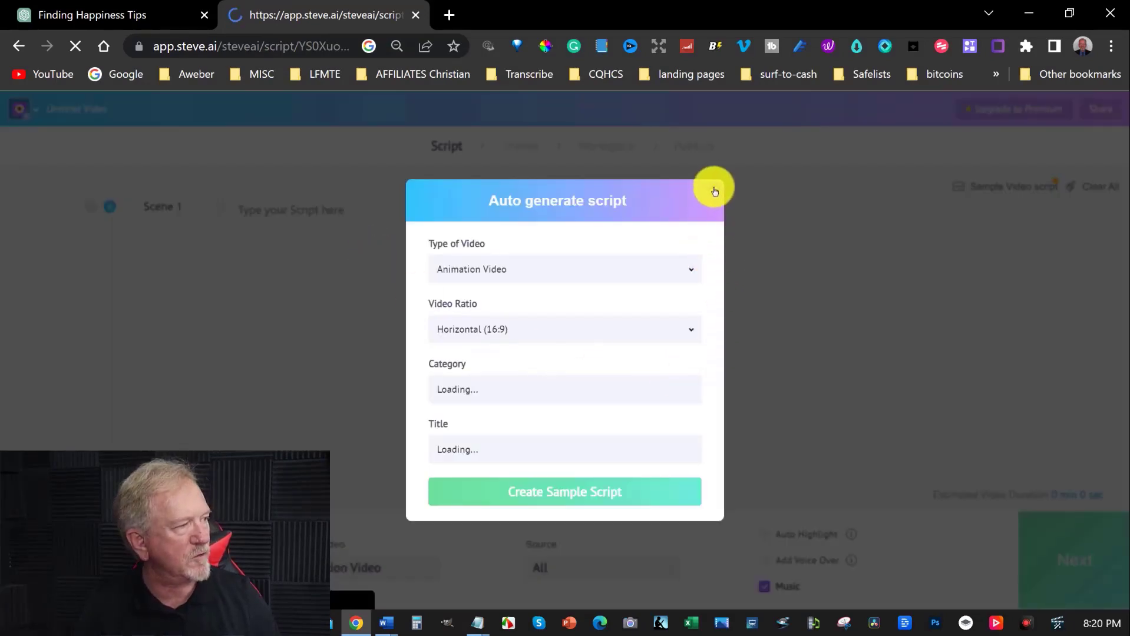
pyautogui.click(717, 191)
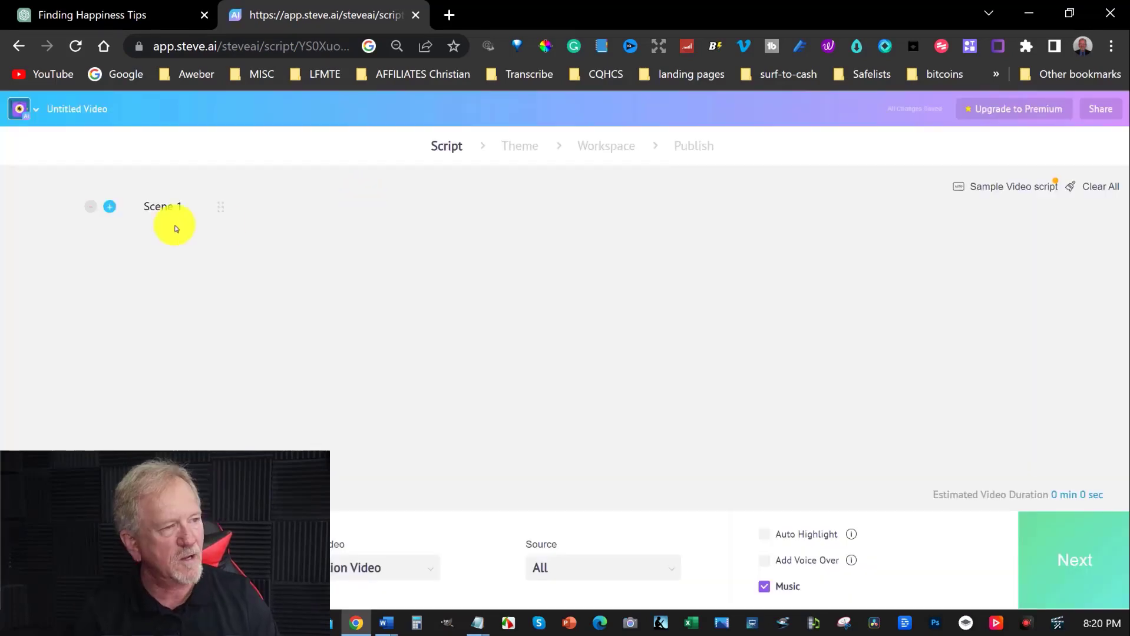
pyautogui.hotkey('ctrl', 'v')
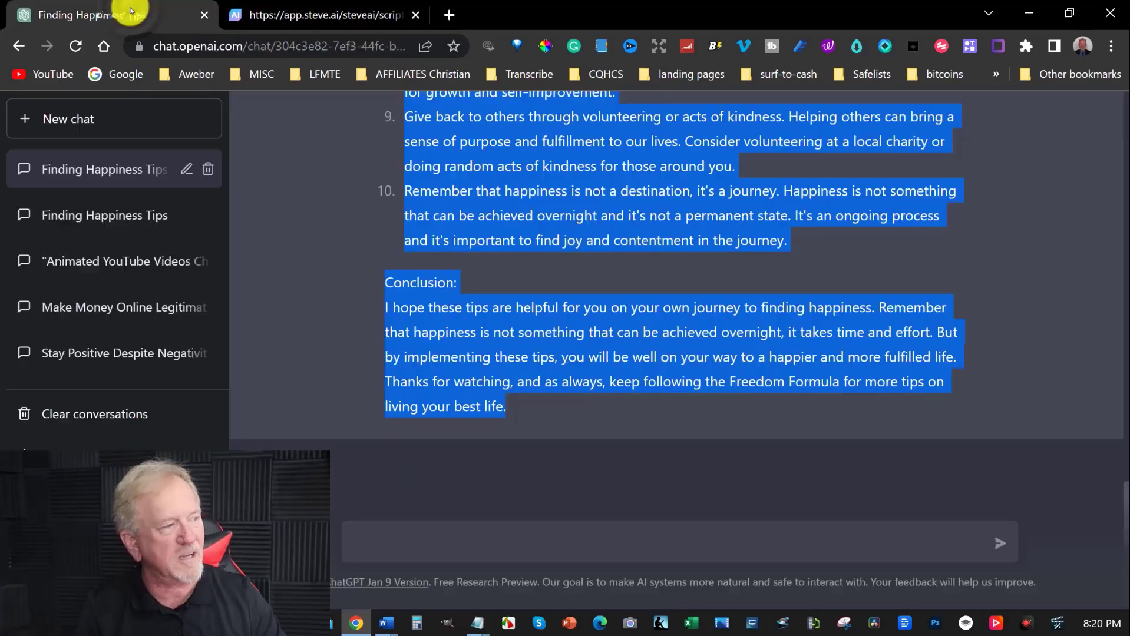
# - Copy tip 9 from the Word document, from "Give back to others" through "around you", and minimize the Word window
pyautogui.click(127, 12)
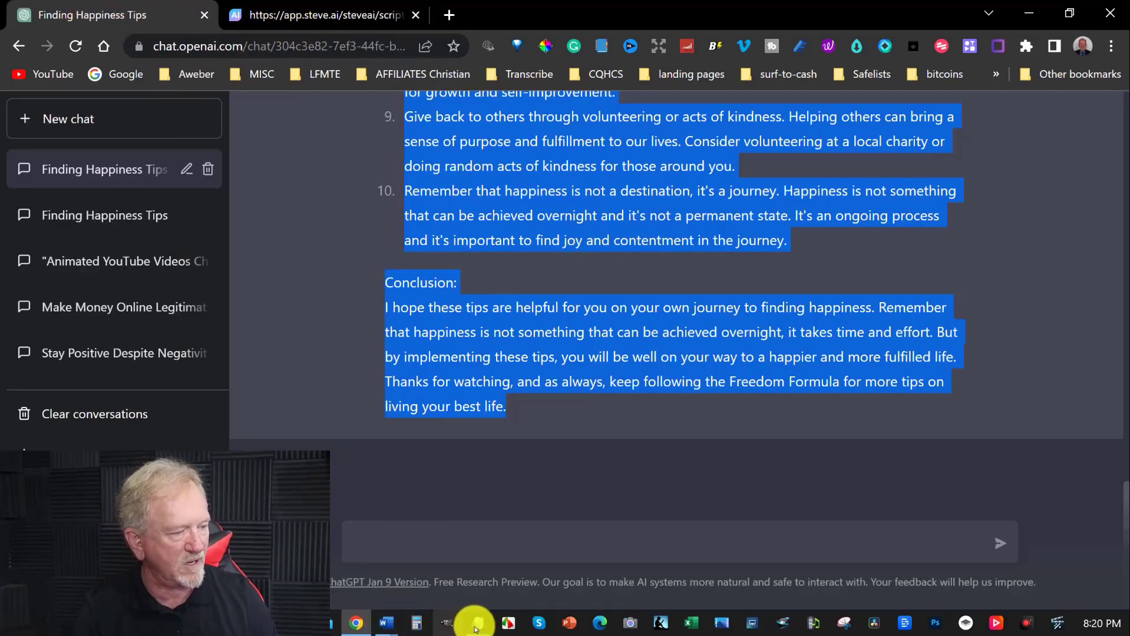
pyautogui.click(386, 624)
pyautogui.scroll(-15, 517, 368)
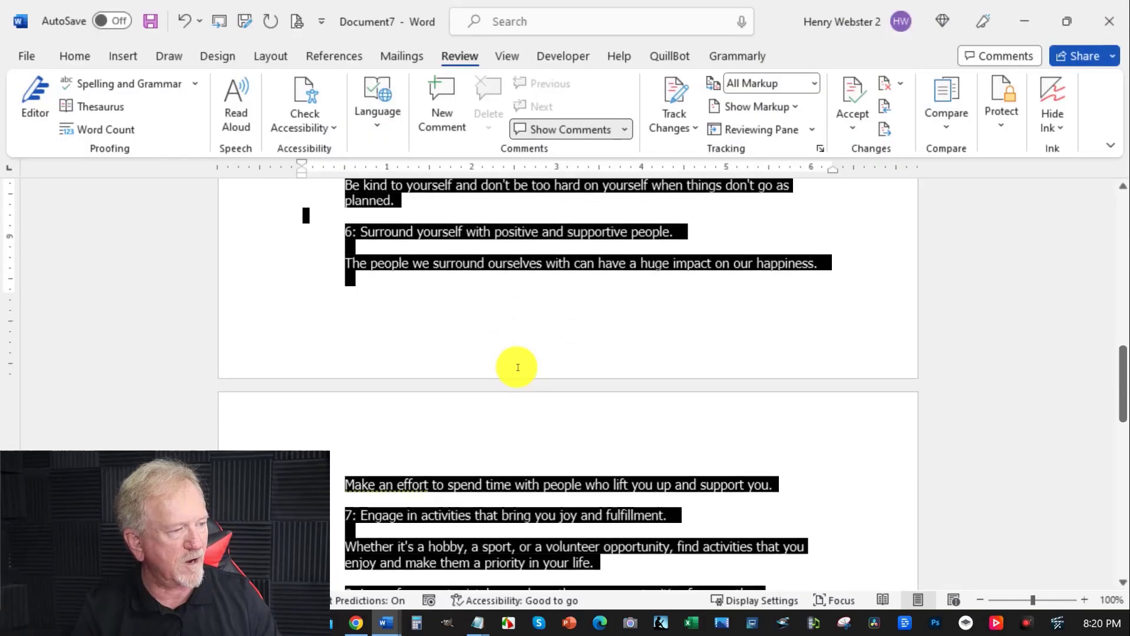
pyautogui.moveTo(361, 391); pyautogui.dragTo(846, 469)
pyautogui.rightClick(381, 418)
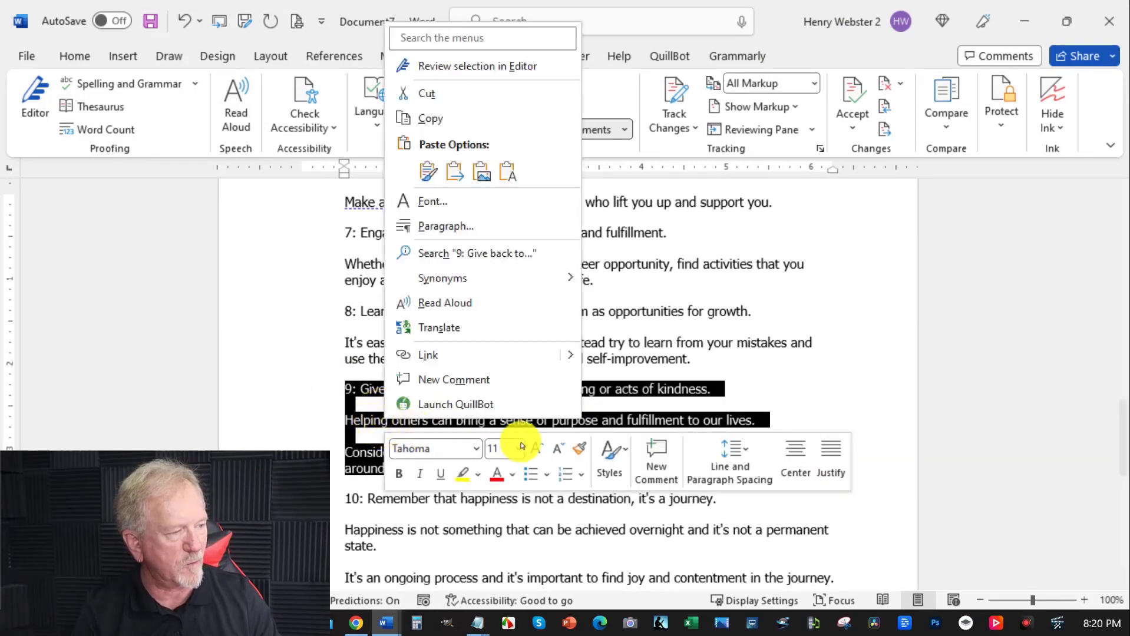
pyautogui.click(430, 118)
pyautogui.click(1025, 21)
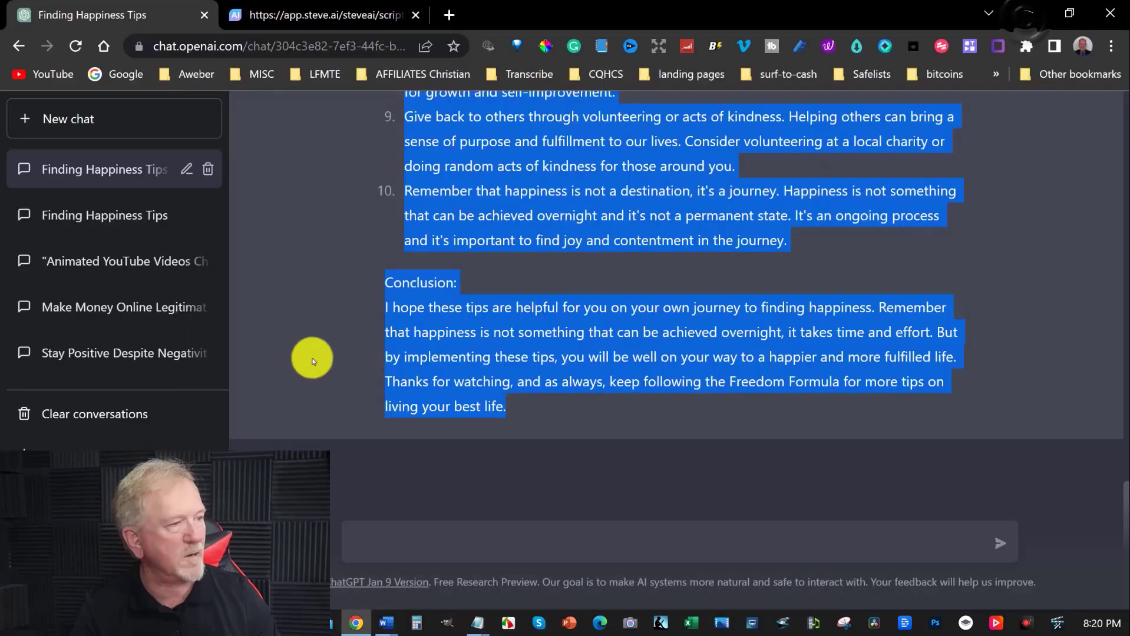
# - Paste the copied tip 9 into Scene 27 of the Steve AI script
pyautogui.click(281, 13)
pyautogui.click(961, 374)
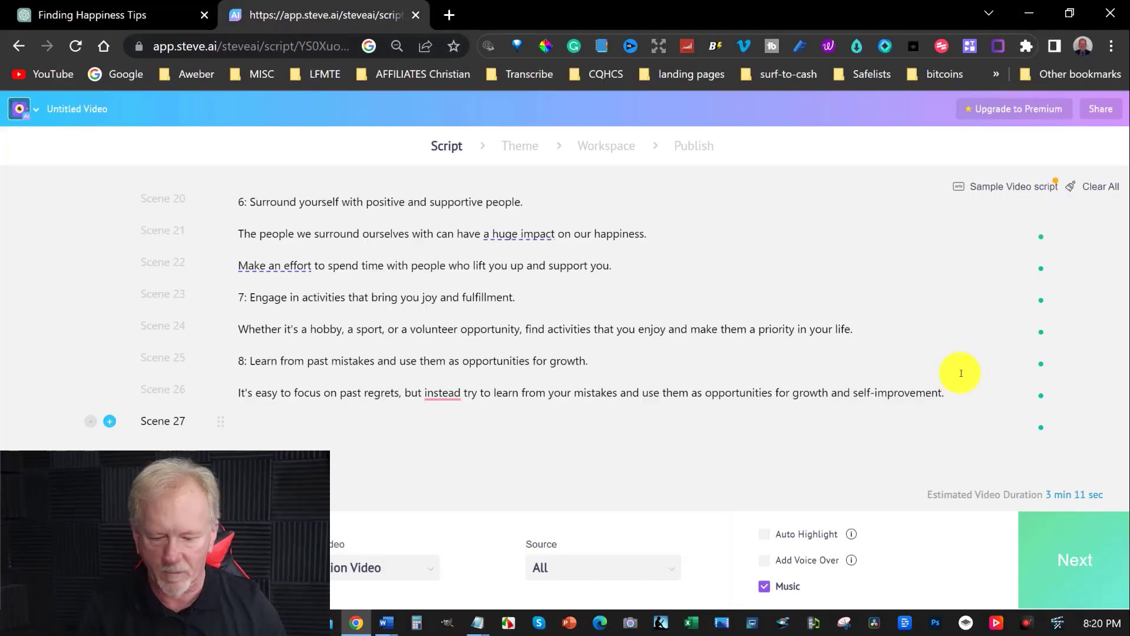
pyautogui.hotkey('ctrl', 'v')
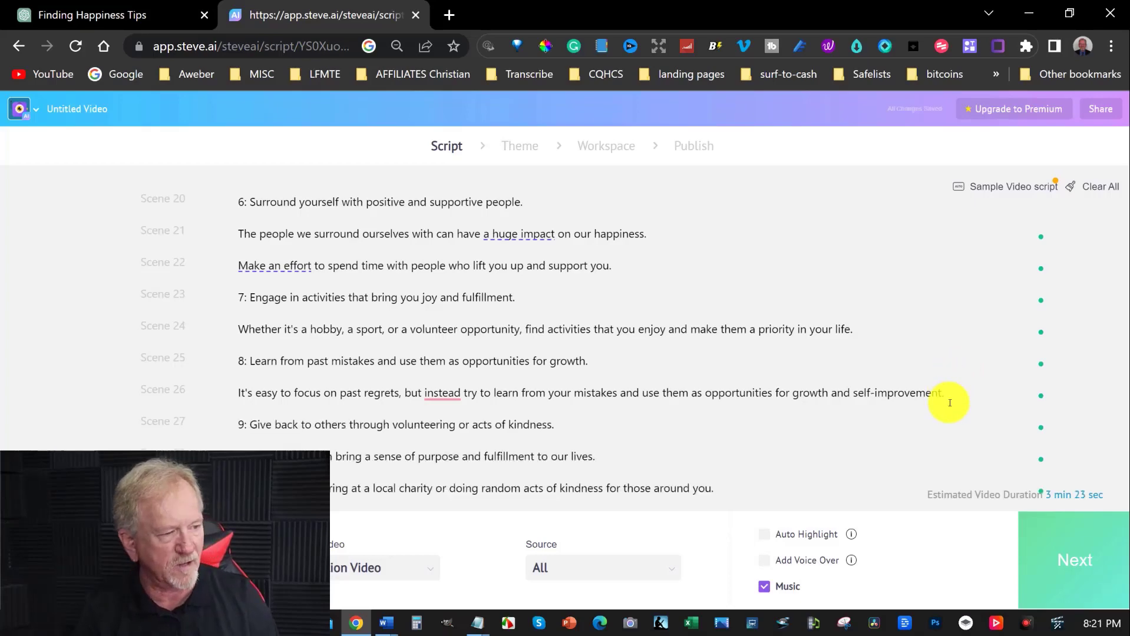
pyautogui.scroll(-2, 663, 442)
# - Correct "a elusive" to "an elusive" in Scene 3 using the suggested grammar fix
pyautogui.scroll(7, 676, 388)
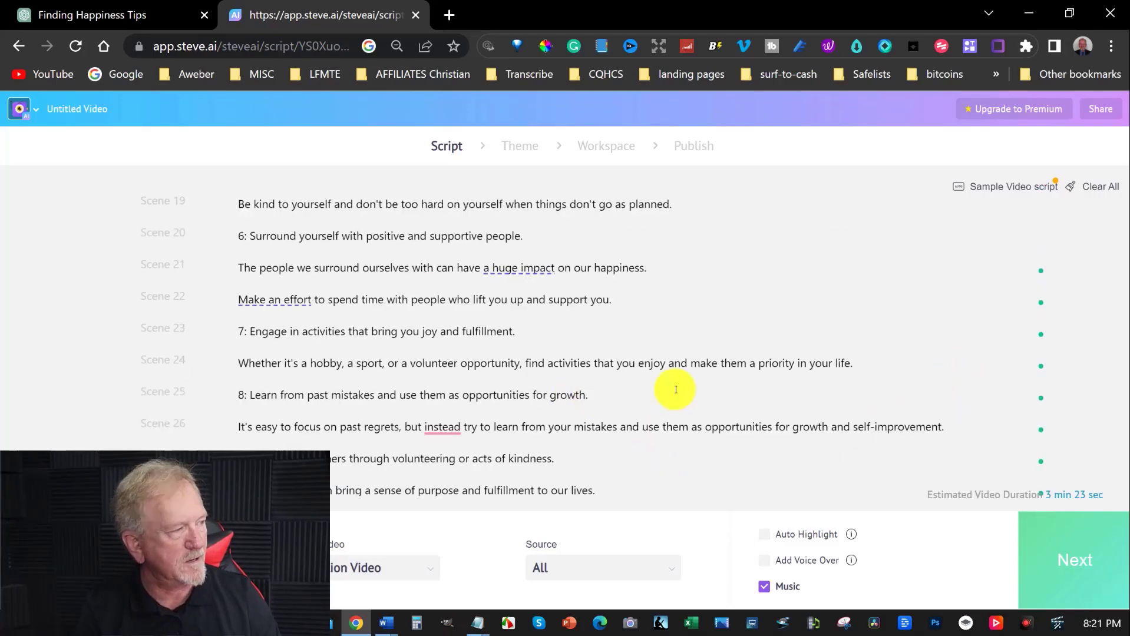
pyautogui.scroll(6, 795, 366)
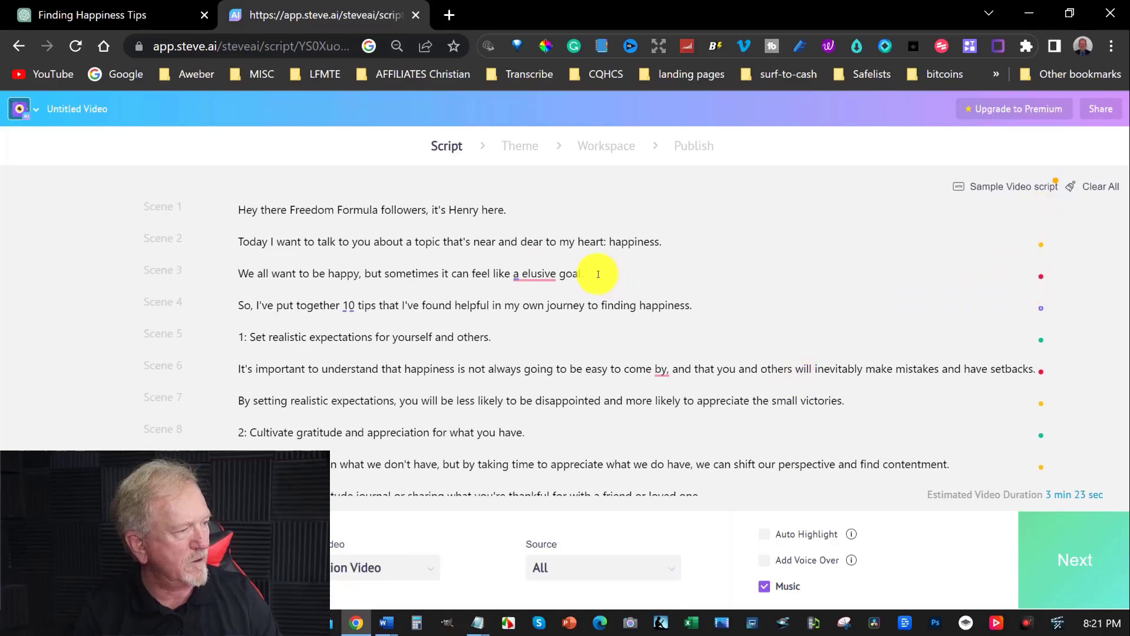
pyautogui.moveTo(539, 276)
pyautogui.click(543, 312)
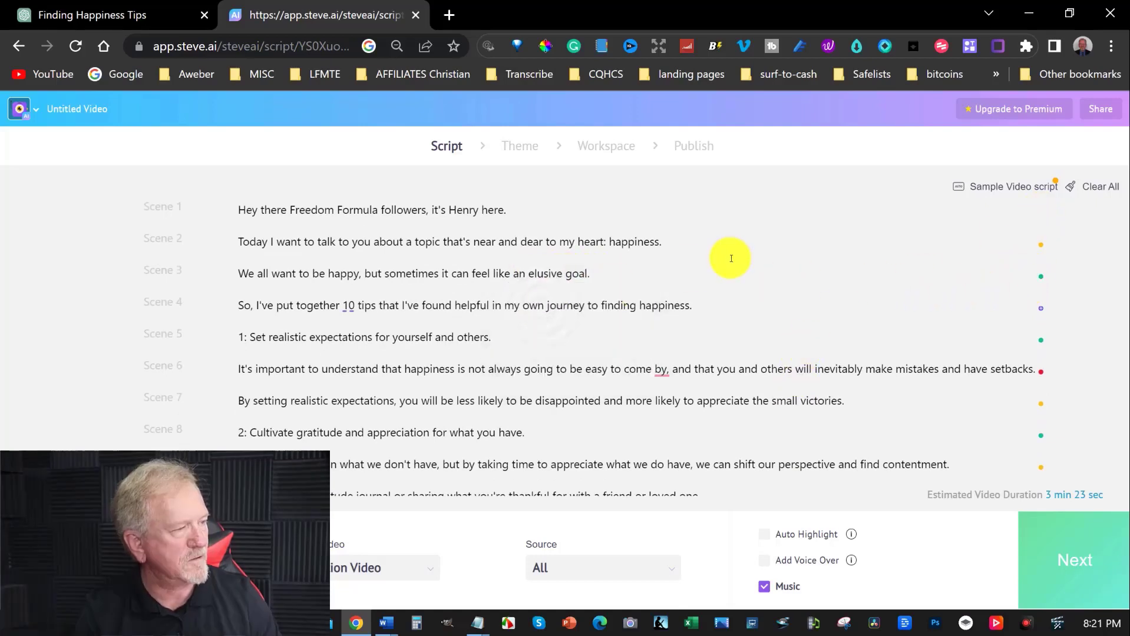
# - Add an English US male voice-over with the Matthew voice and set the video's context to happiness
pyautogui.click(764, 561)
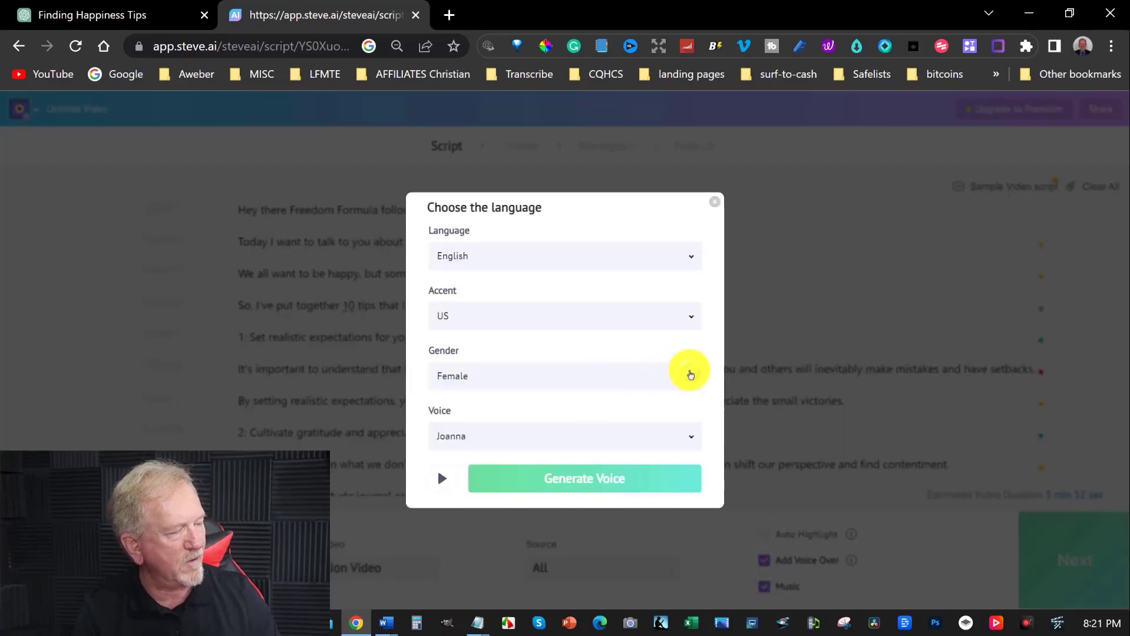
pyautogui.click(687, 373)
pyautogui.click(463, 435)
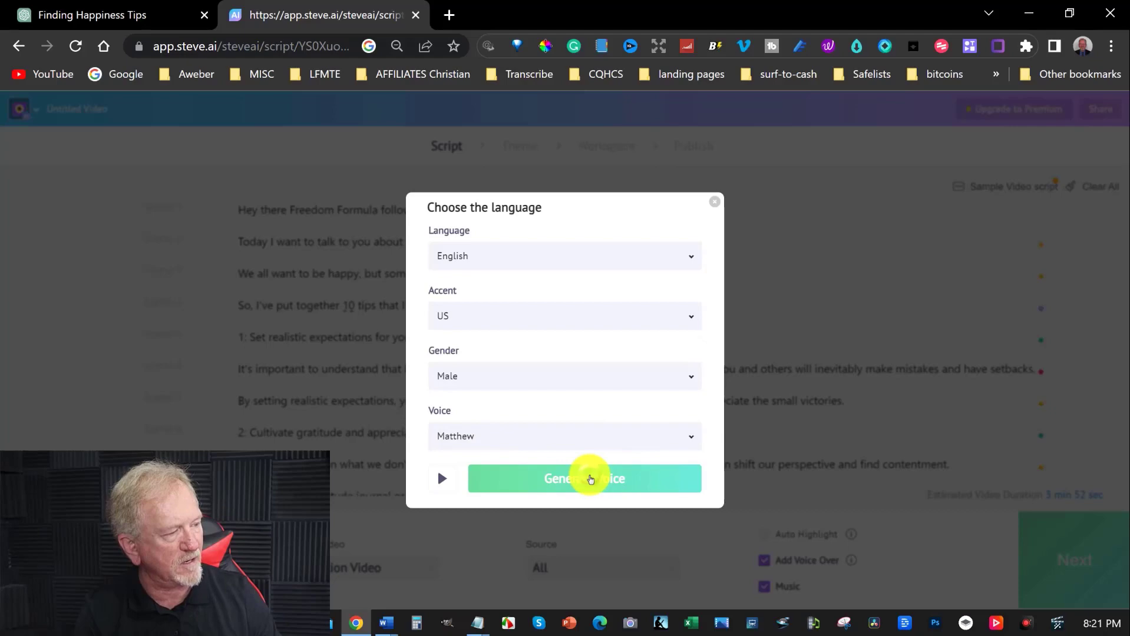
pyautogui.click(590, 478)
pyautogui.click(97, 569)
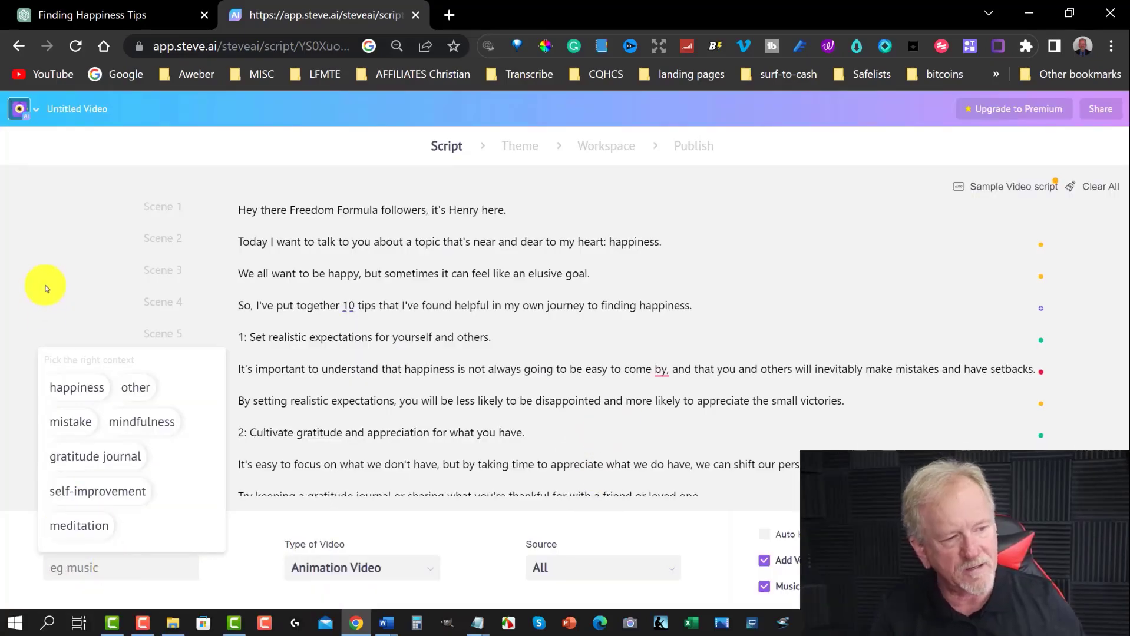
pyautogui.click(65, 387)
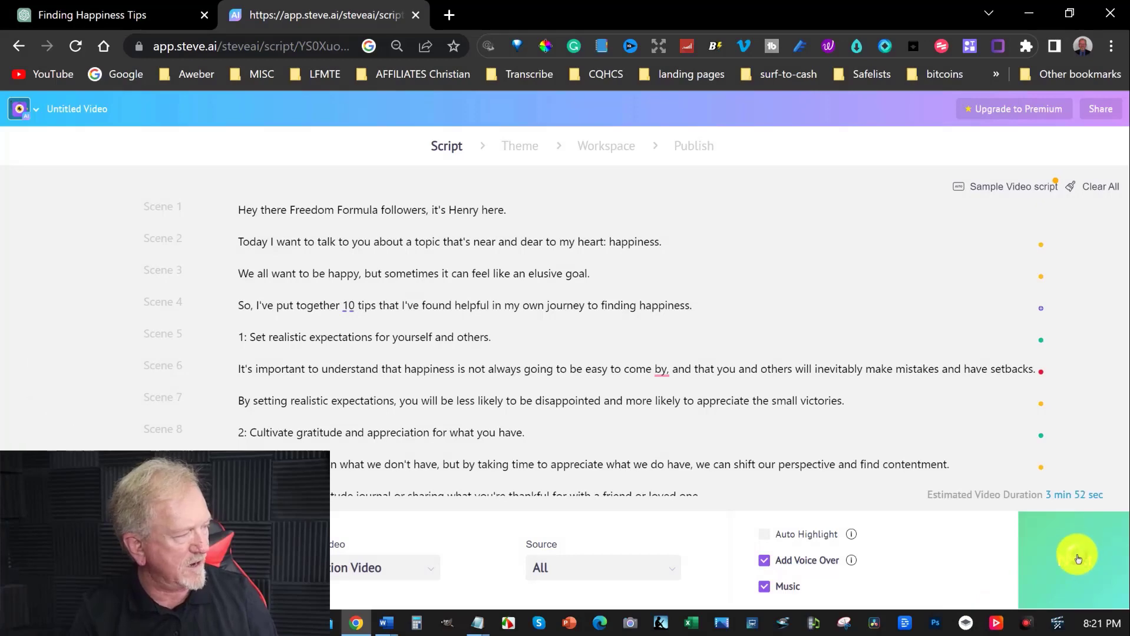
# - Continue to the themes and choose the "Buying my long time Dream Car!!" design style for the video
pyautogui.click(1072, 554)
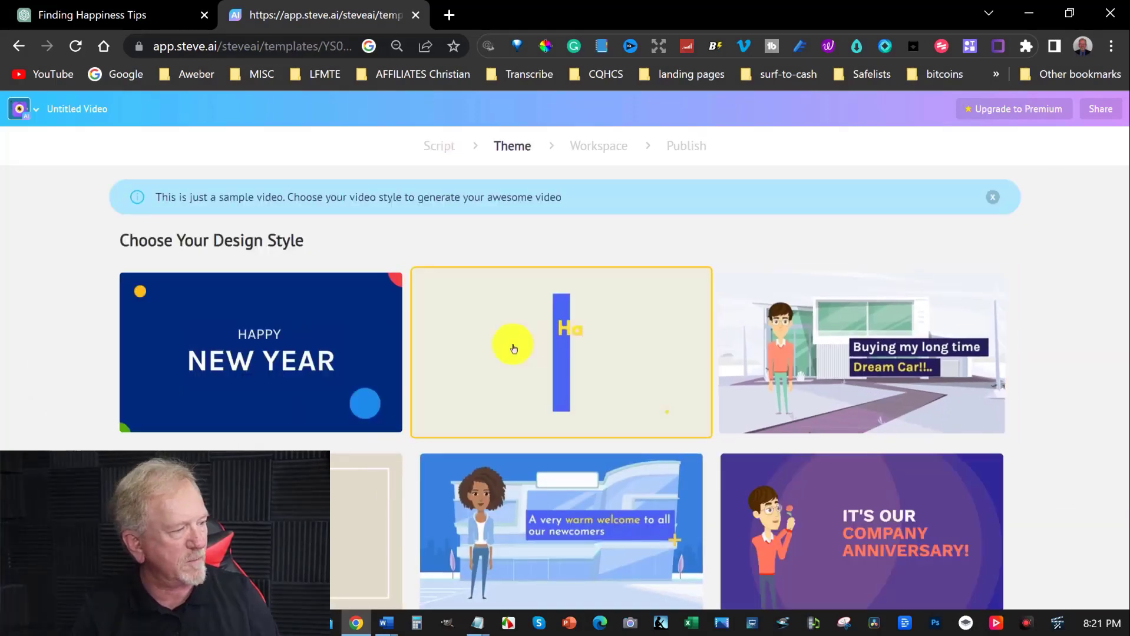
pyautogui.scroll(-3, 510, 345)
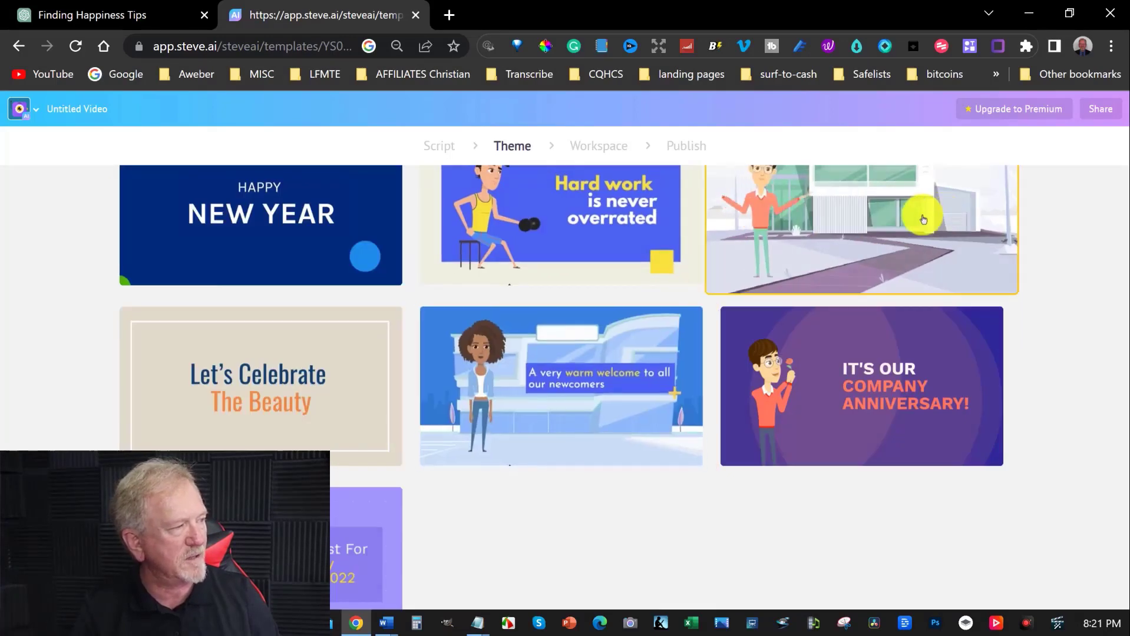
pyautogui.click(842, 217)
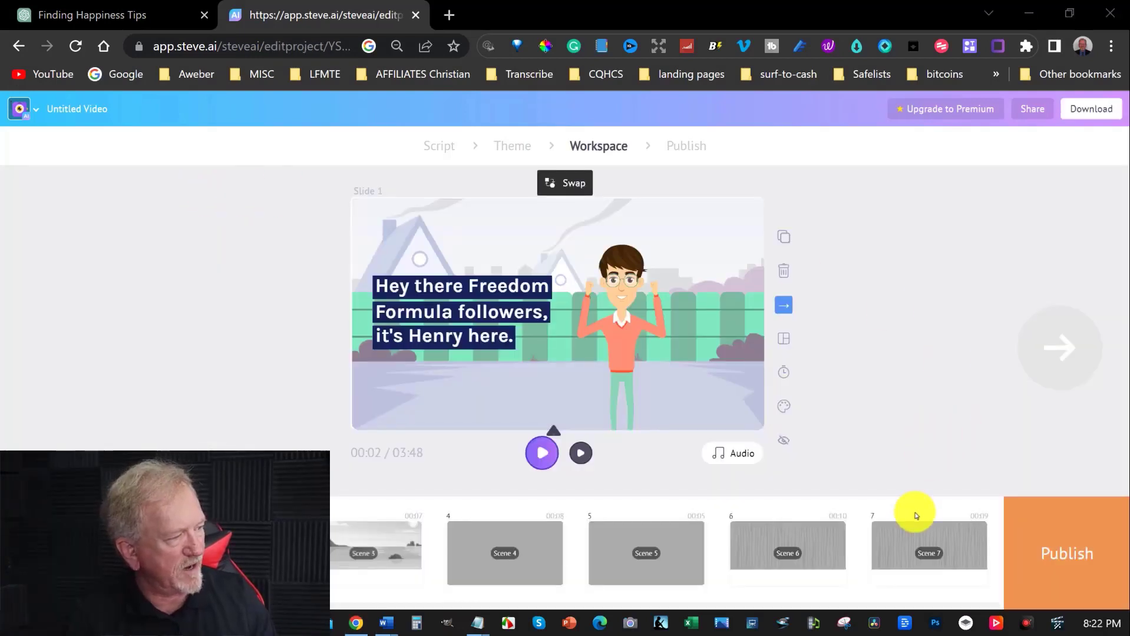
# - Lower the volume of the video's Inspirational background music track
pyautogui.click(739, 455)
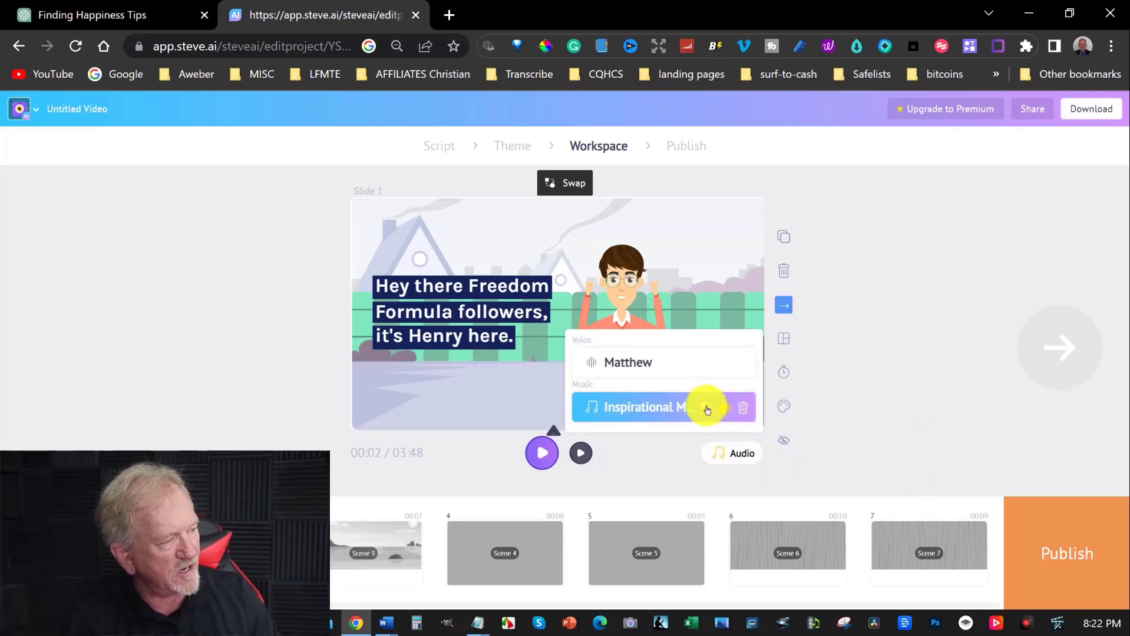
pyautogui.moveTo(725, 406)
pyautogui.moveTo(733, 375); pyautogui.dragTo(733, 378)
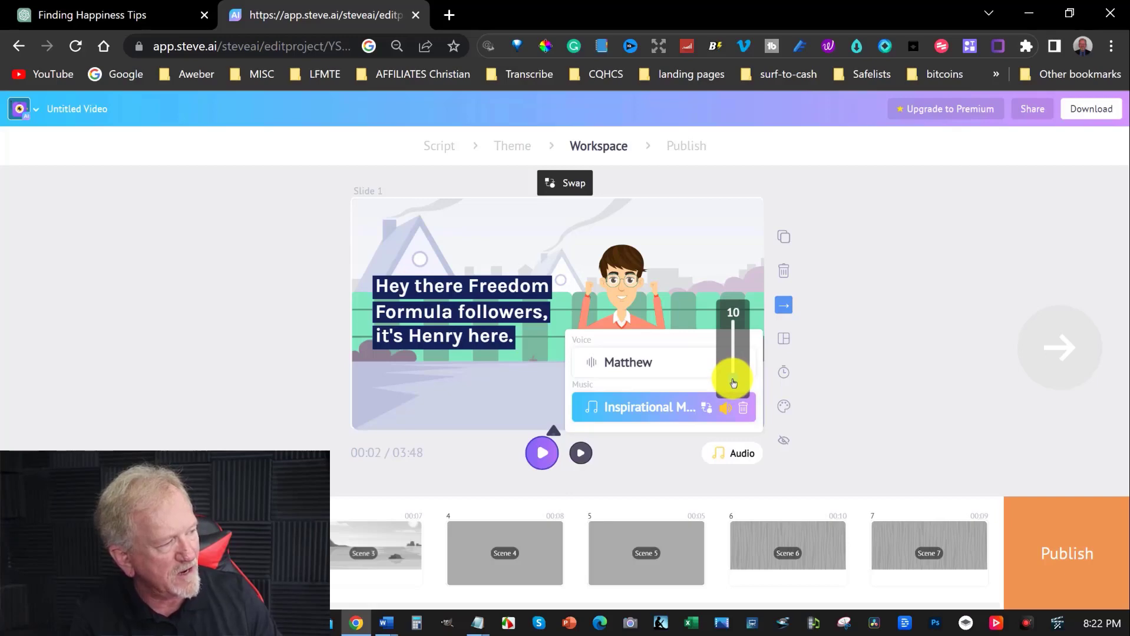
pyautogui.moveTo(733, 383); pyautogui.dragTo(733, 387)
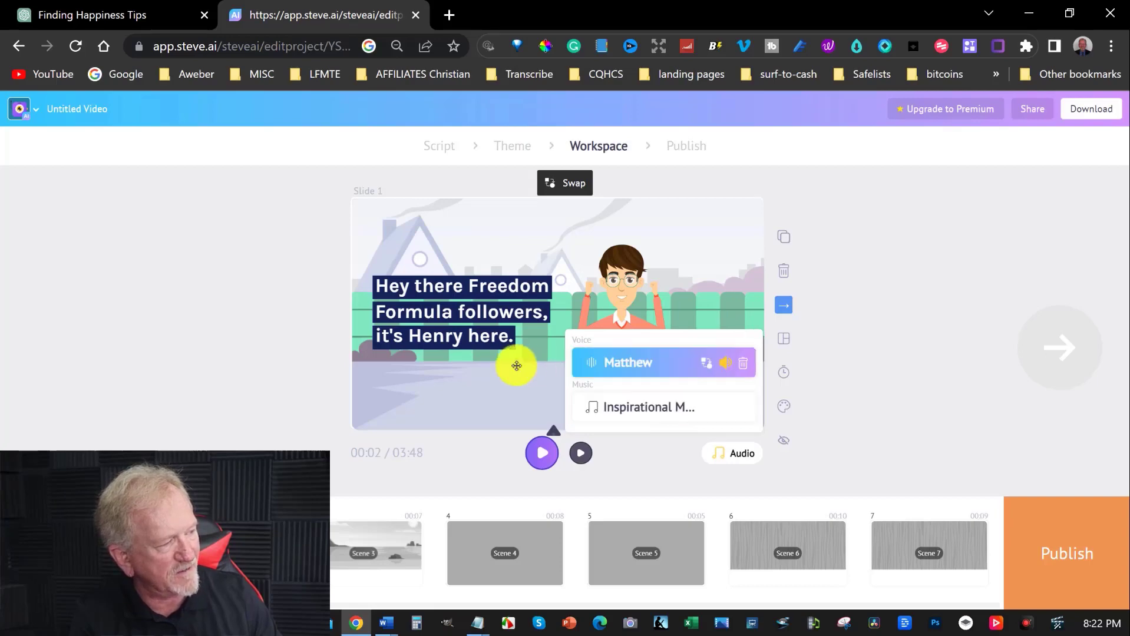
# - Preview slide 1 and shorten its duration by one second
pyautogui.click(582, 455)
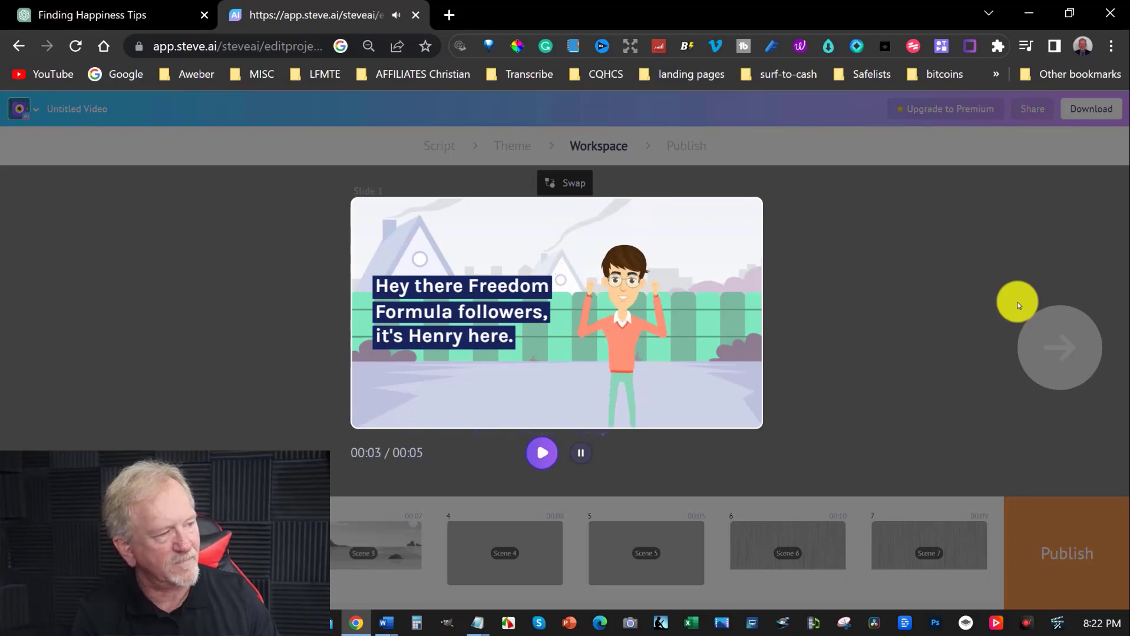
pyautogui.click(782, 382)
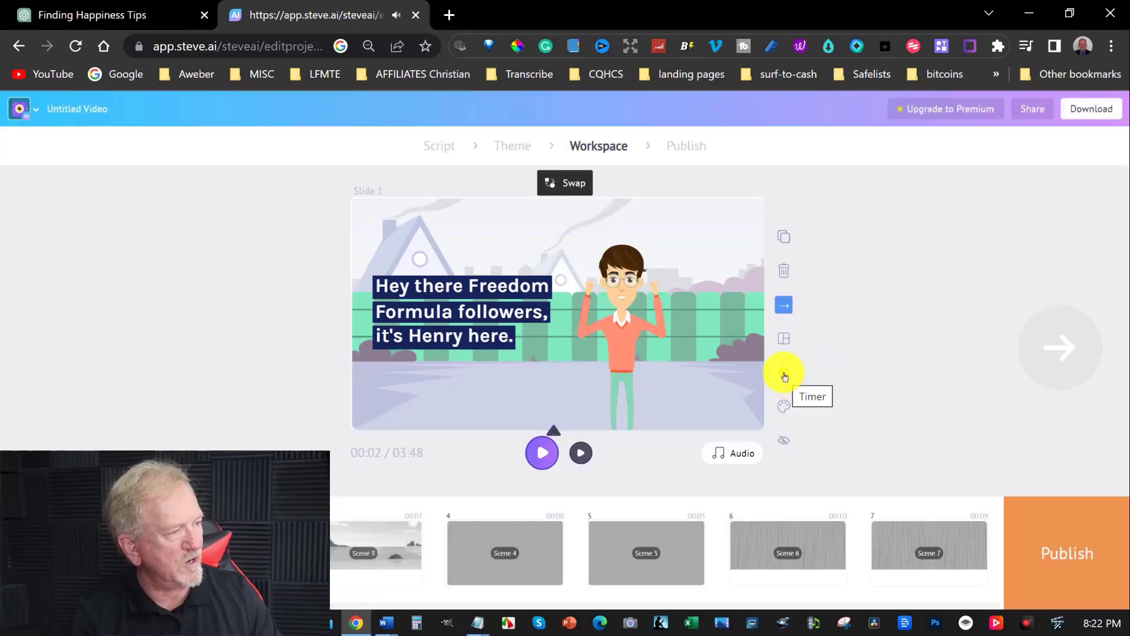
pyautogui.click(784, 376)
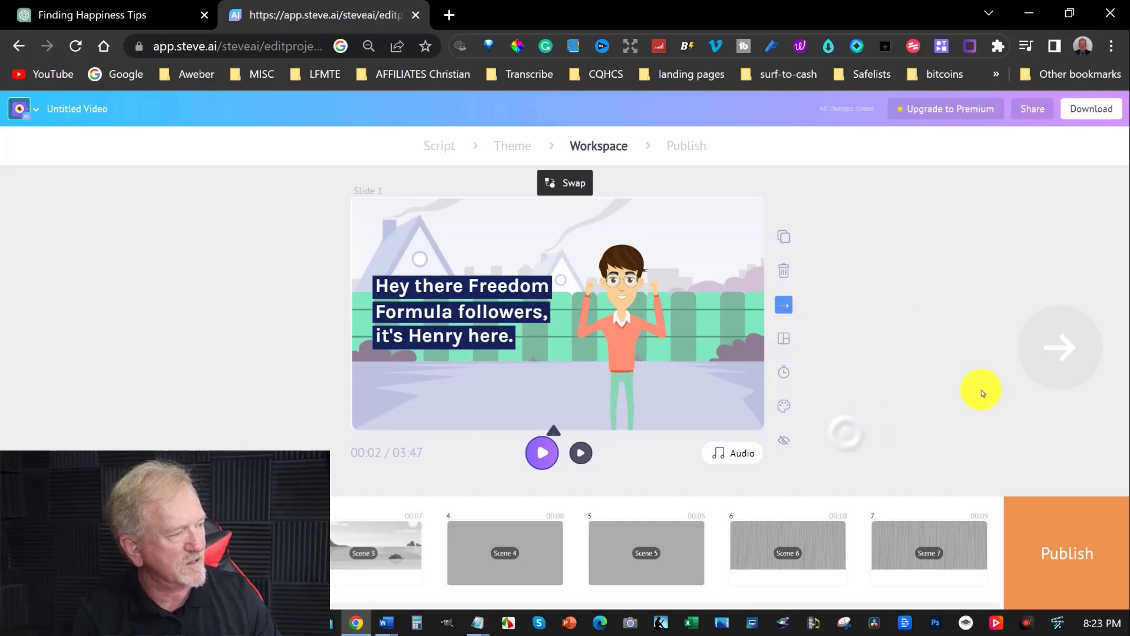
# - Change slide 2 to the layout with the picture on the left and a full-height text panel on the right
pyautogui.click(1052, 352)
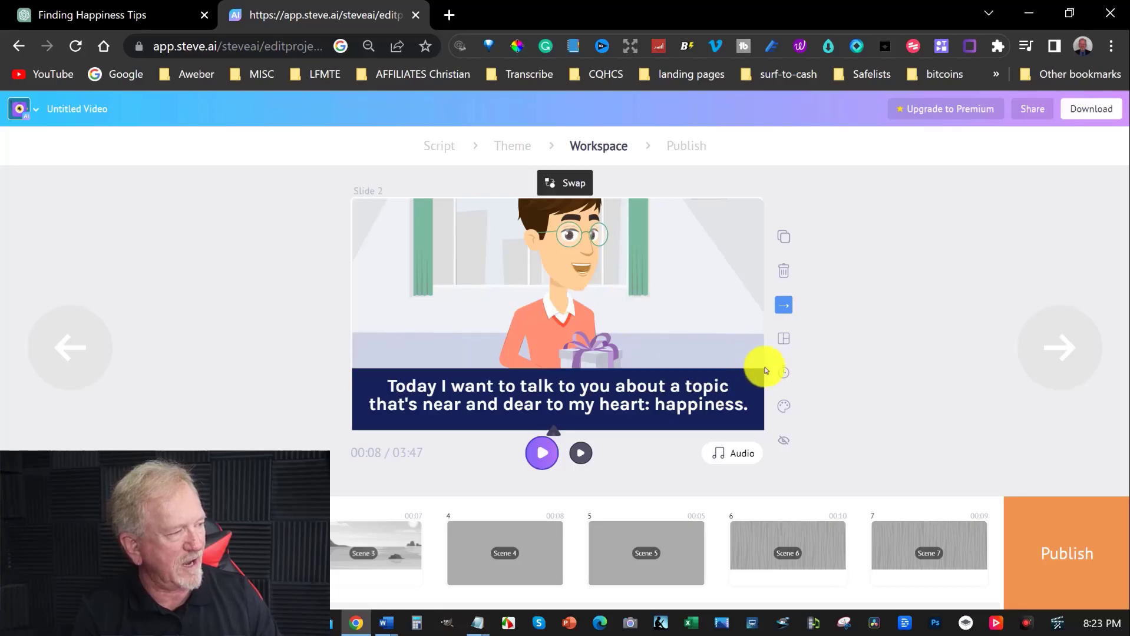
pyautogui.click(784, 342)
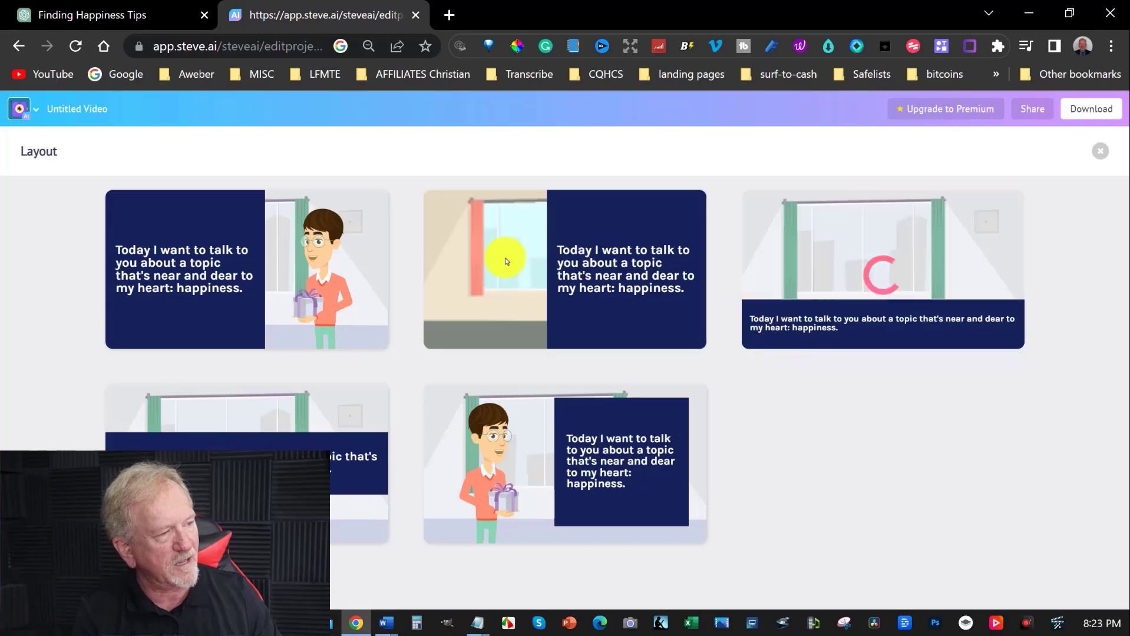
pyautogui.click(506, 258)
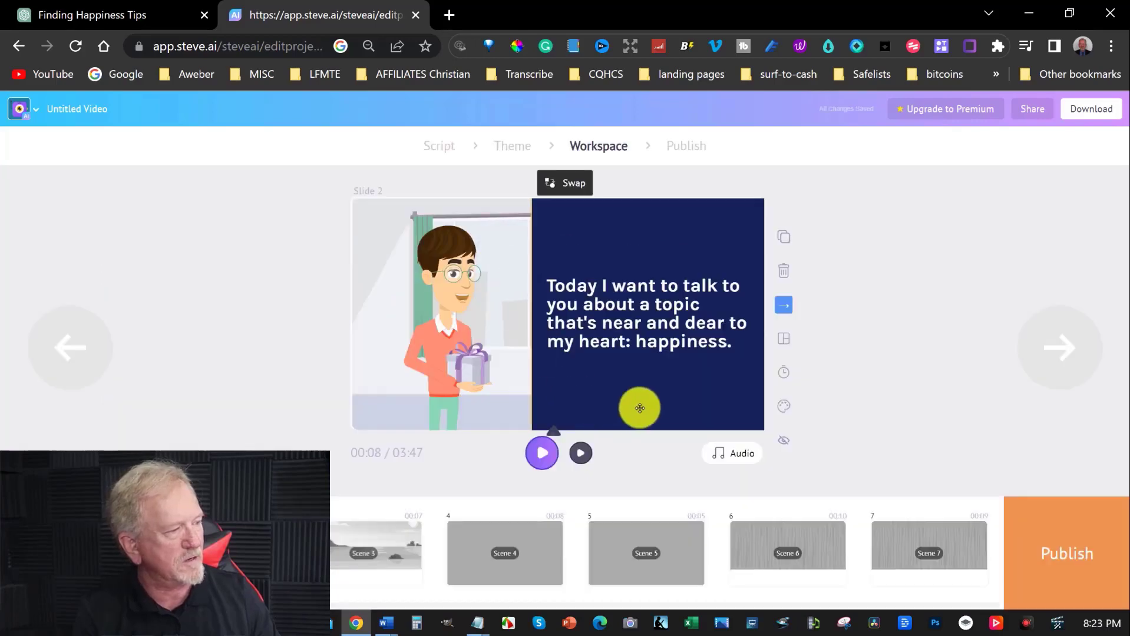
# - Page through slides 3 to 6 and proceed to publishing the video
pyautogui.click(1058, 349)
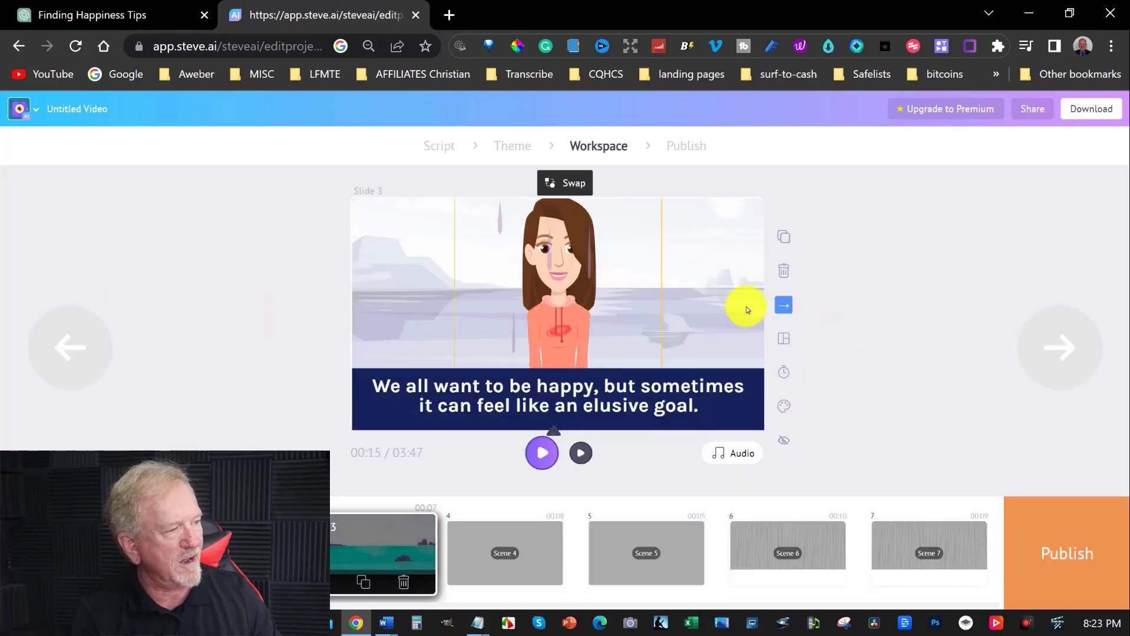
pyautogui.click(1060, 342)
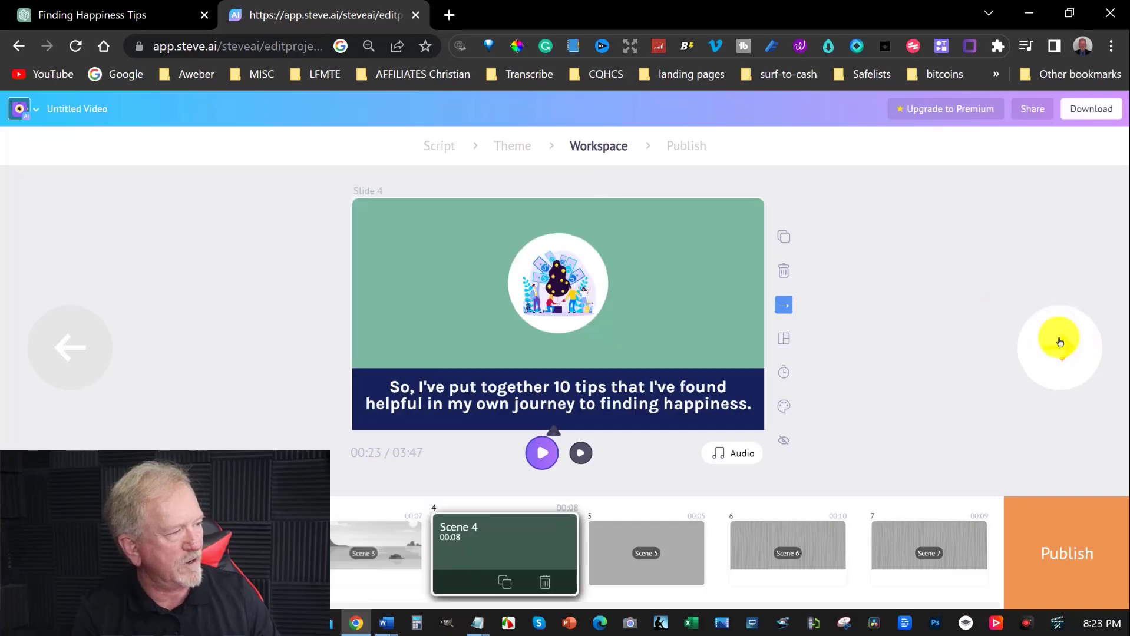
pyautogui.click(1059, 340)
pyautogui.click(1059, 340)
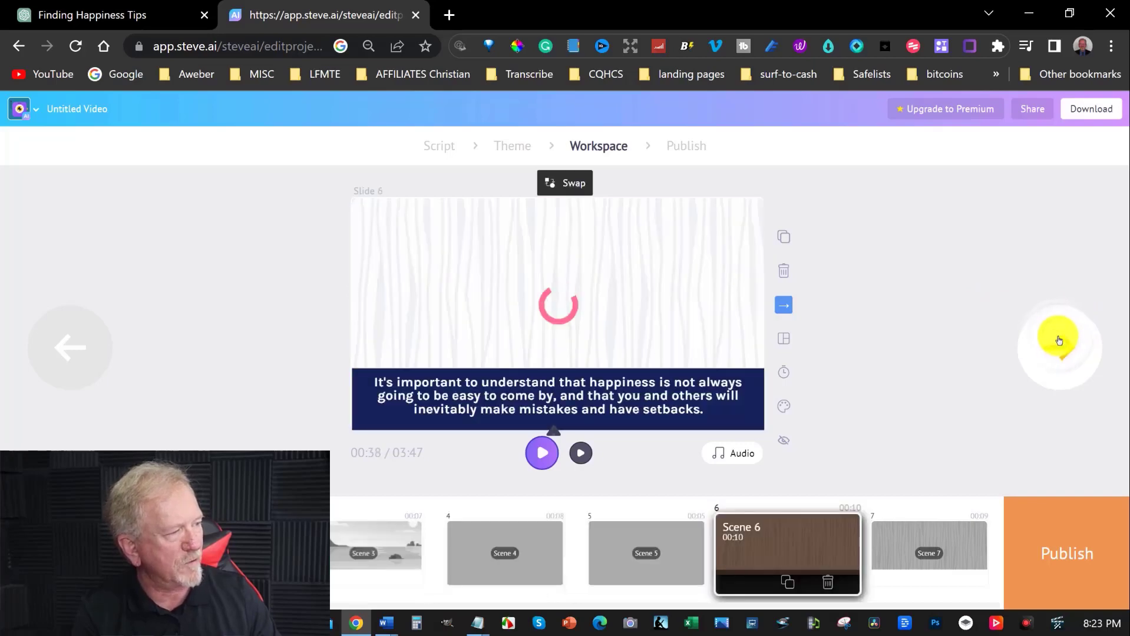
pyautogui.click(1061, 556)
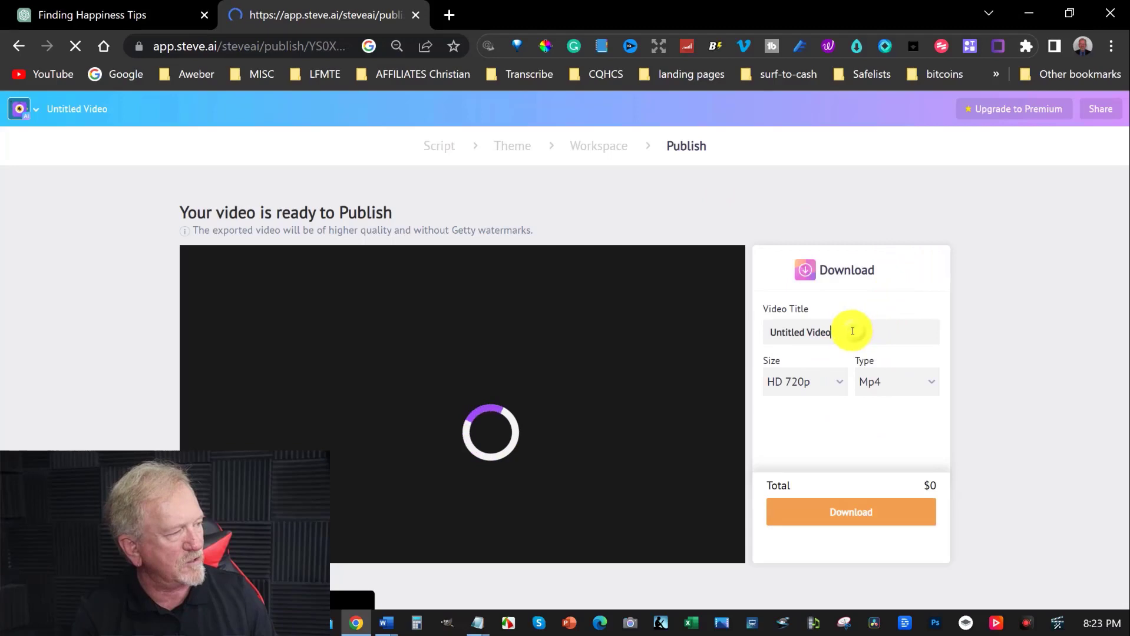
# - Title the video Happyness-1, choose its output size and start the download export
pyautogui.moveTo(852, 331); pyautogui.dragTo(724, 323)
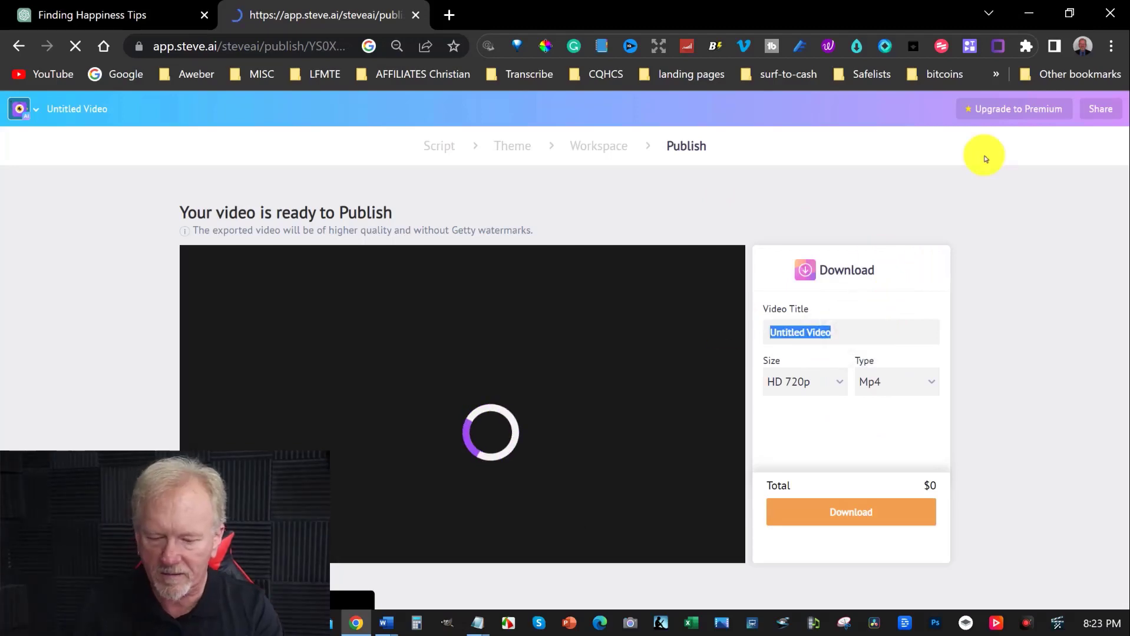
pyautogui.write('Happyness-1')
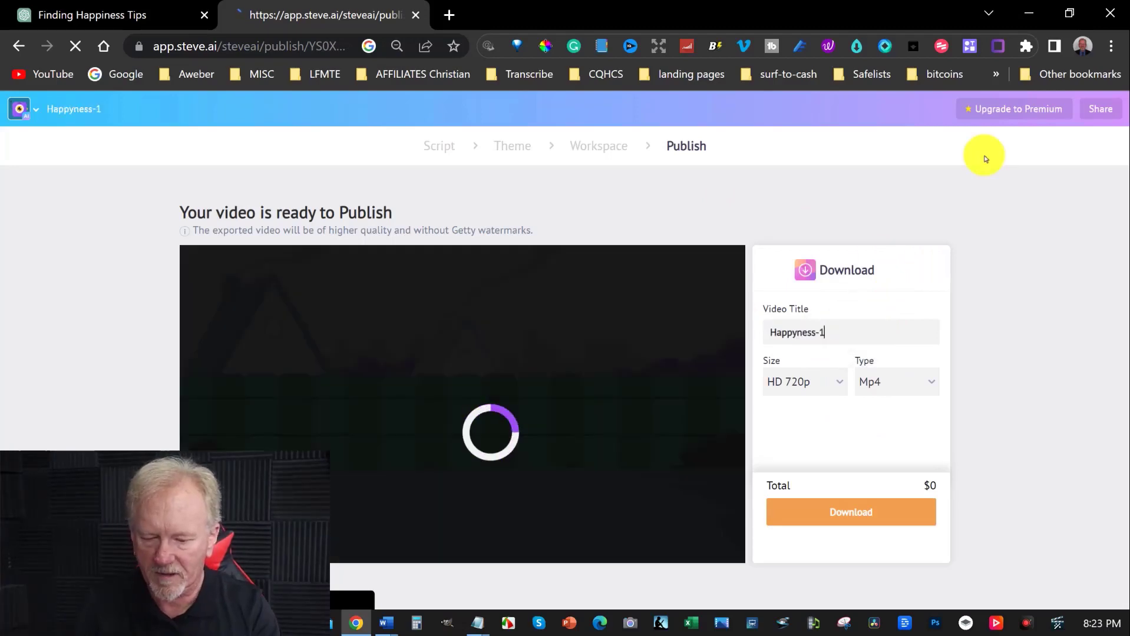
pyautogui.click(839, 382)
pyautogui.click(816, 465)
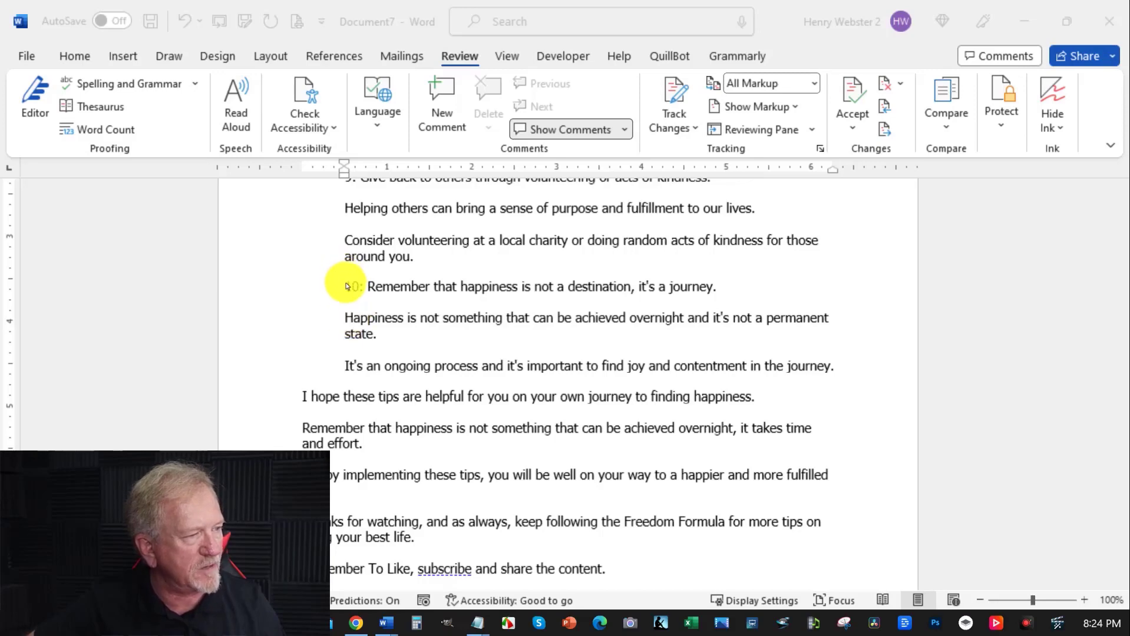
# - Select the script text in Word from tip 10 through the closing request for comments and return to Steve AI
pyautogui.click(349, 287)
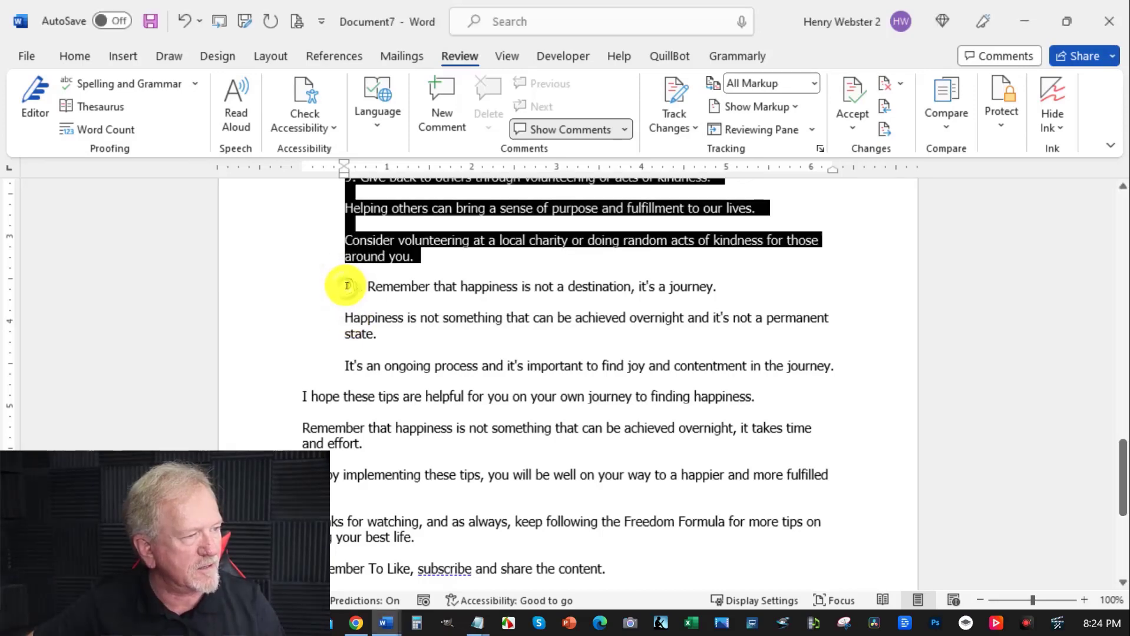
pyautogui.click(348, 286)
pyautogui.moveTo(348, 287); pyautogui.dragTo(763, 458)
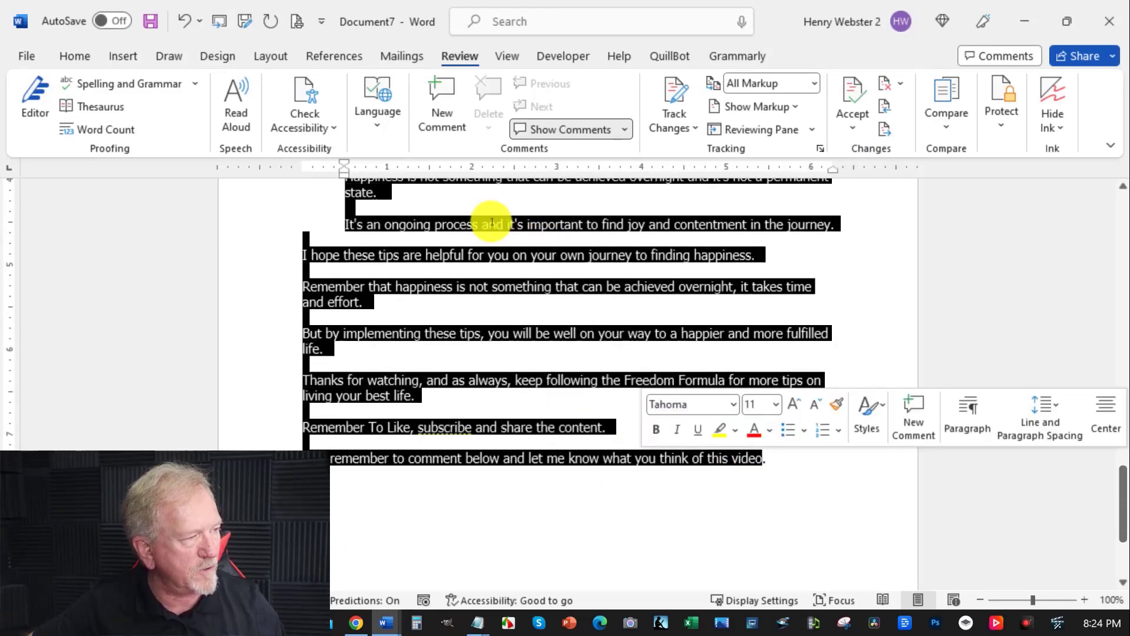
pyautogui.click(1037, 20)
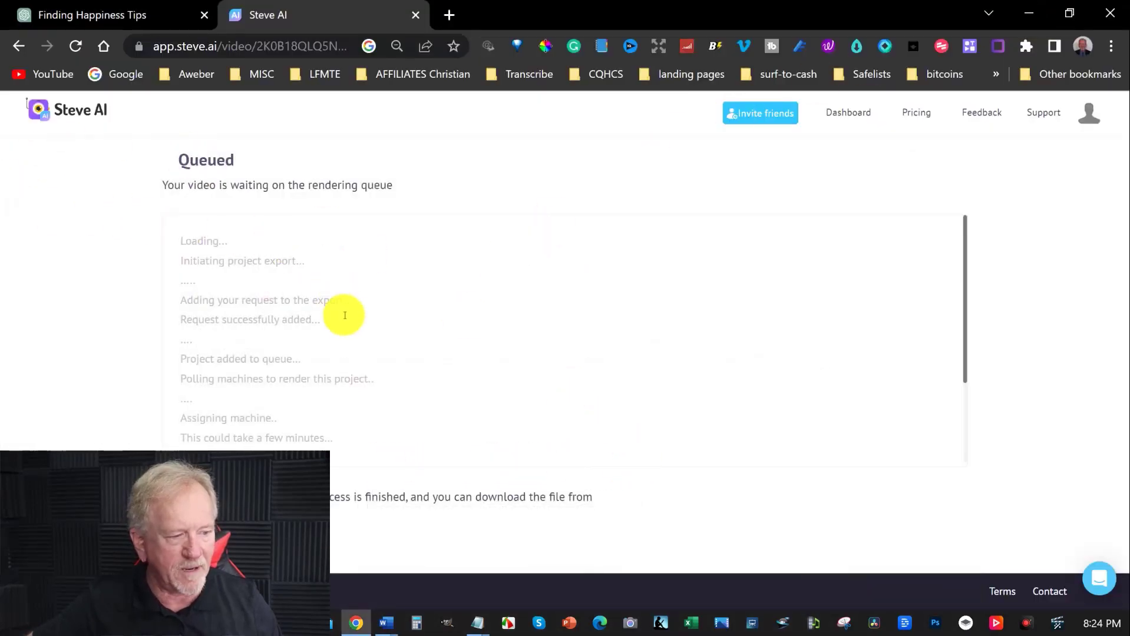
# - Download the exported Happyness-1 video and save it in the 10 Steps To Find Happiness folder
pyautogui.click(262, 623)
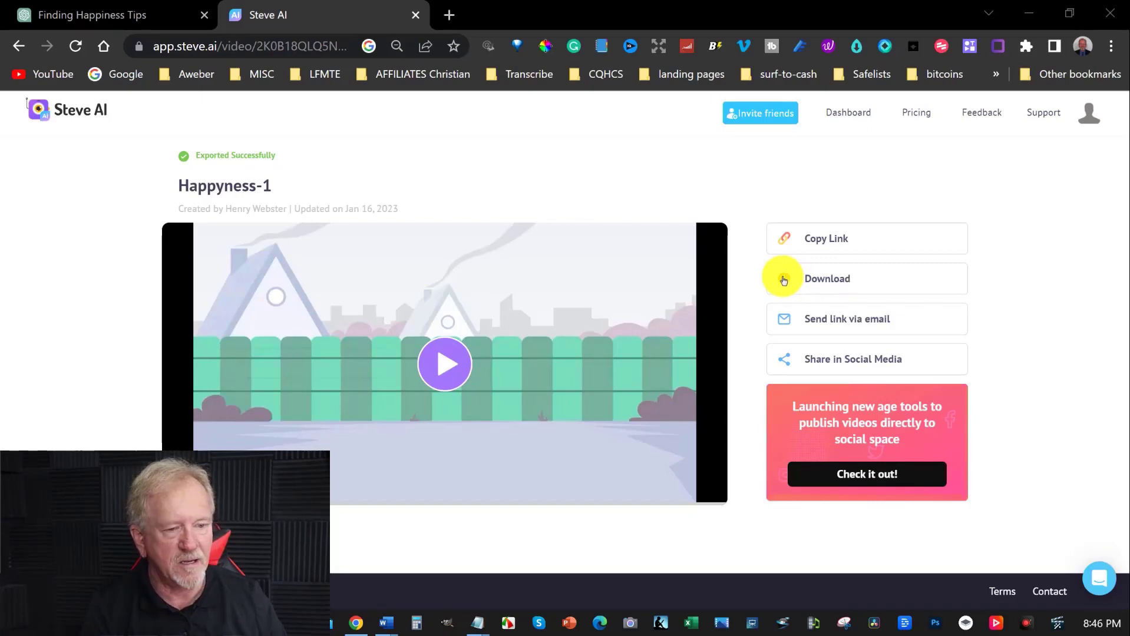
pyautogui.click(784, 280)
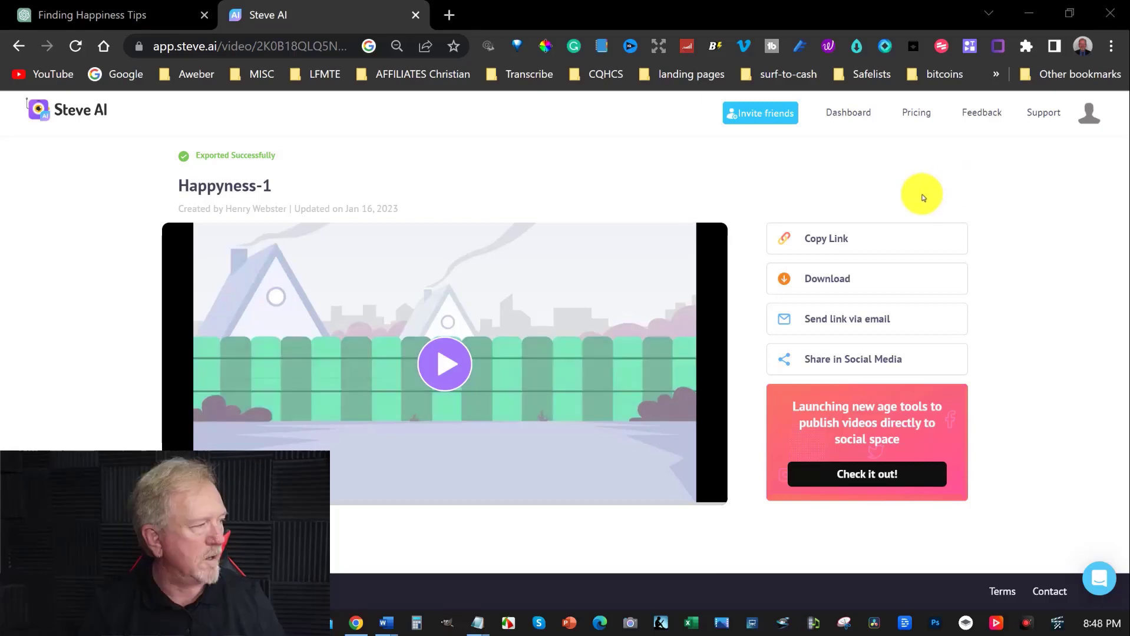
pyautogui.click(788, 280)
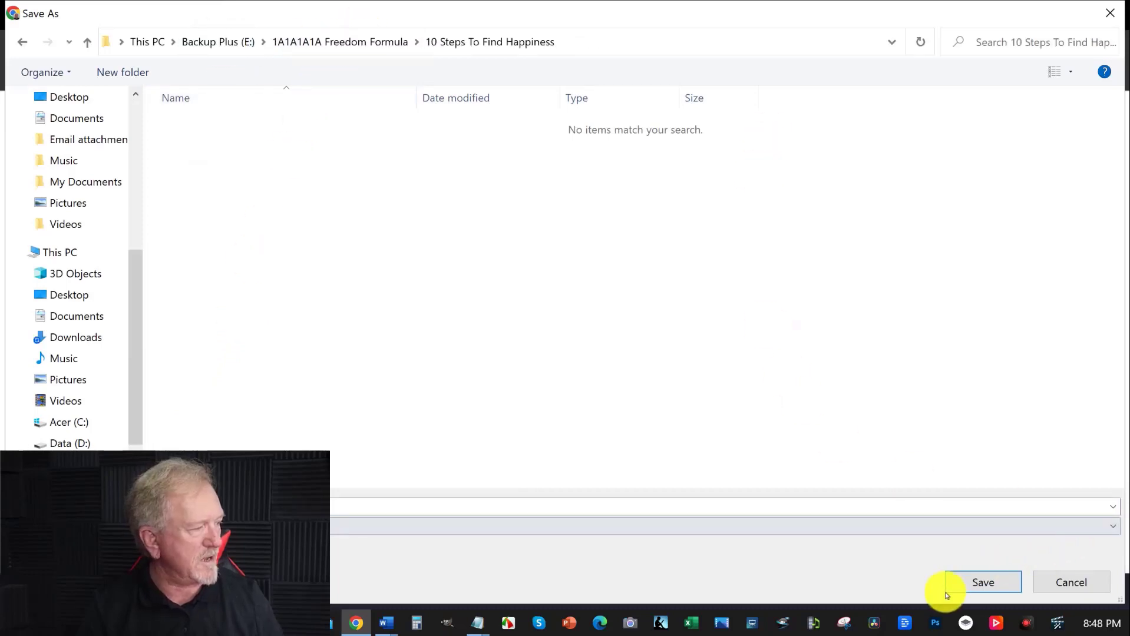
pyautogui.click(982, 583)
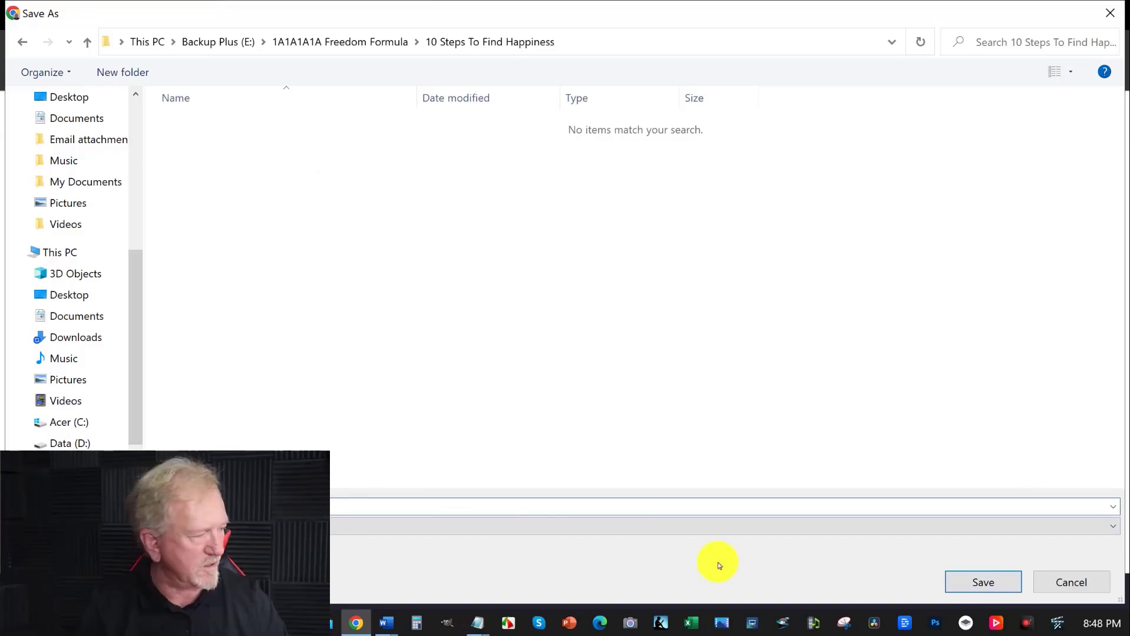
pyautogui.click(979, 579)
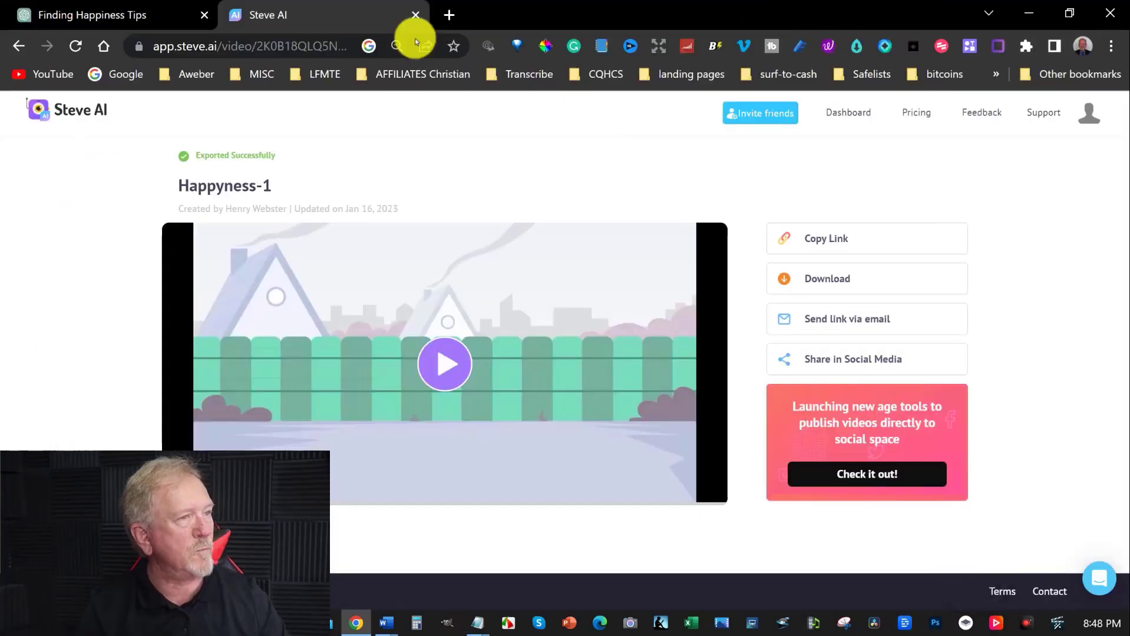
# - Return to the Happyness-1 workspace and play slide 1
pyautogui.click(16, 45)
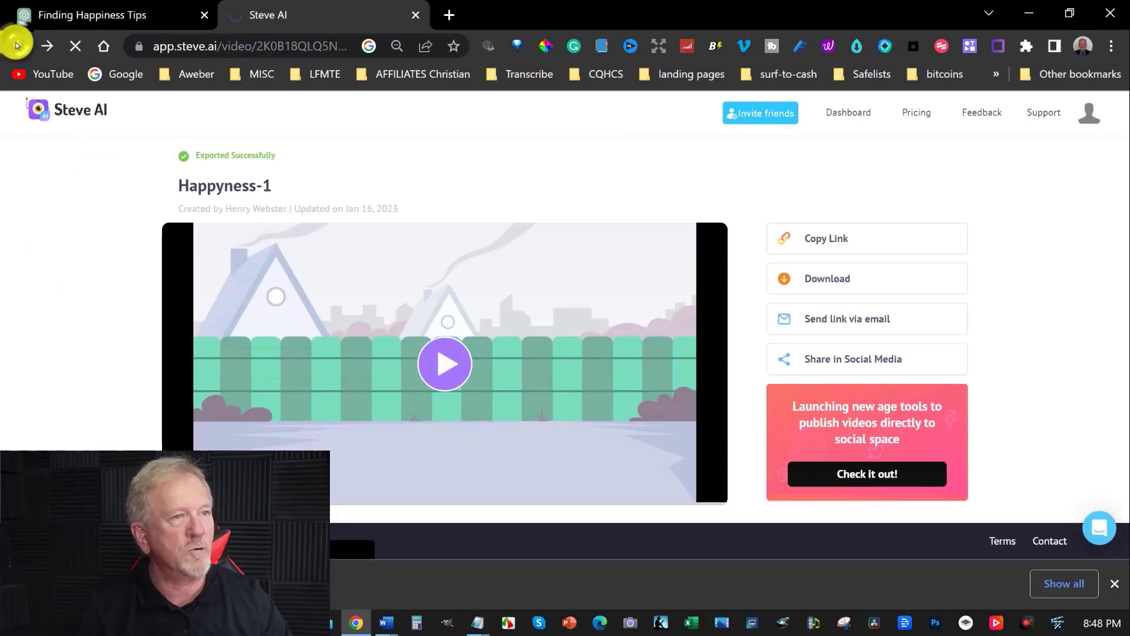
pyautogui.click(16, 45)
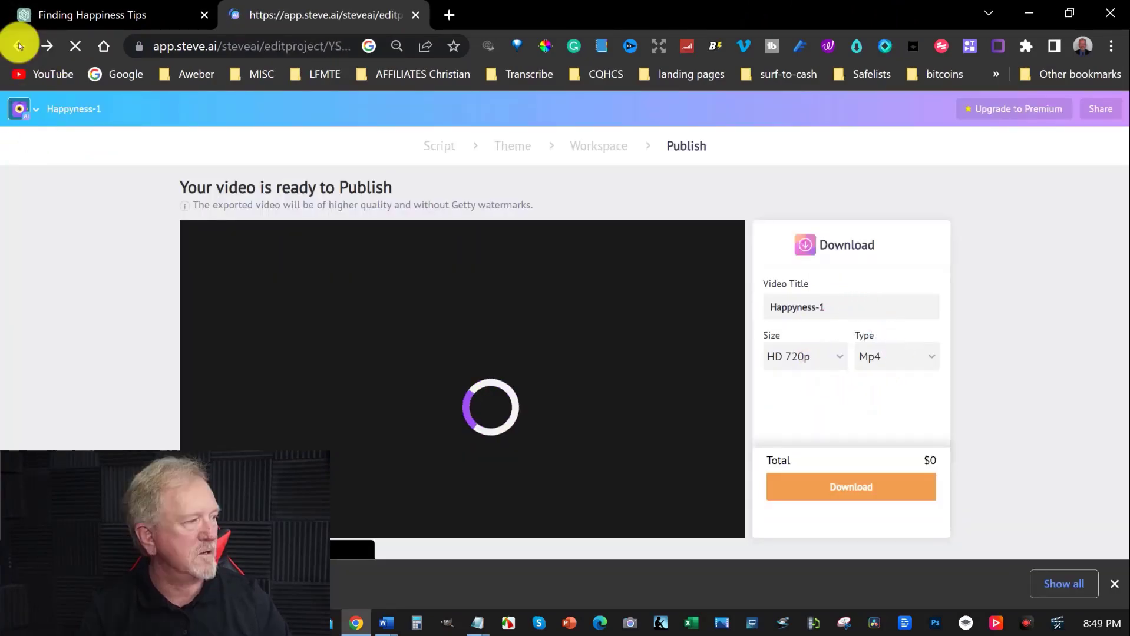
pyautogui.click(18, 46)
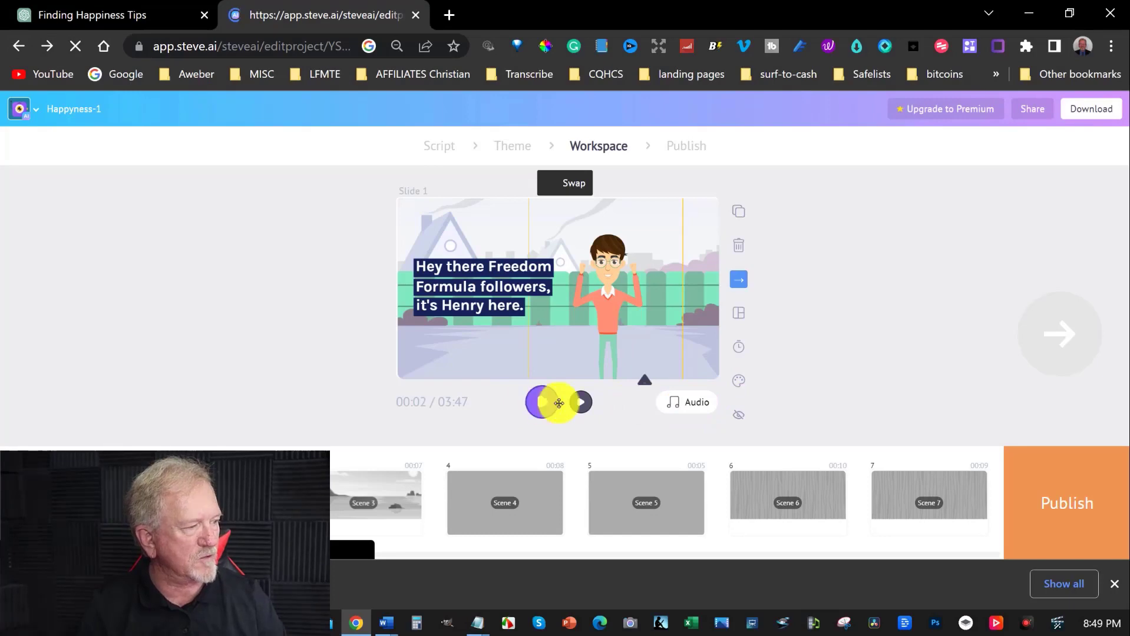
pyautogui.click(580, 403)
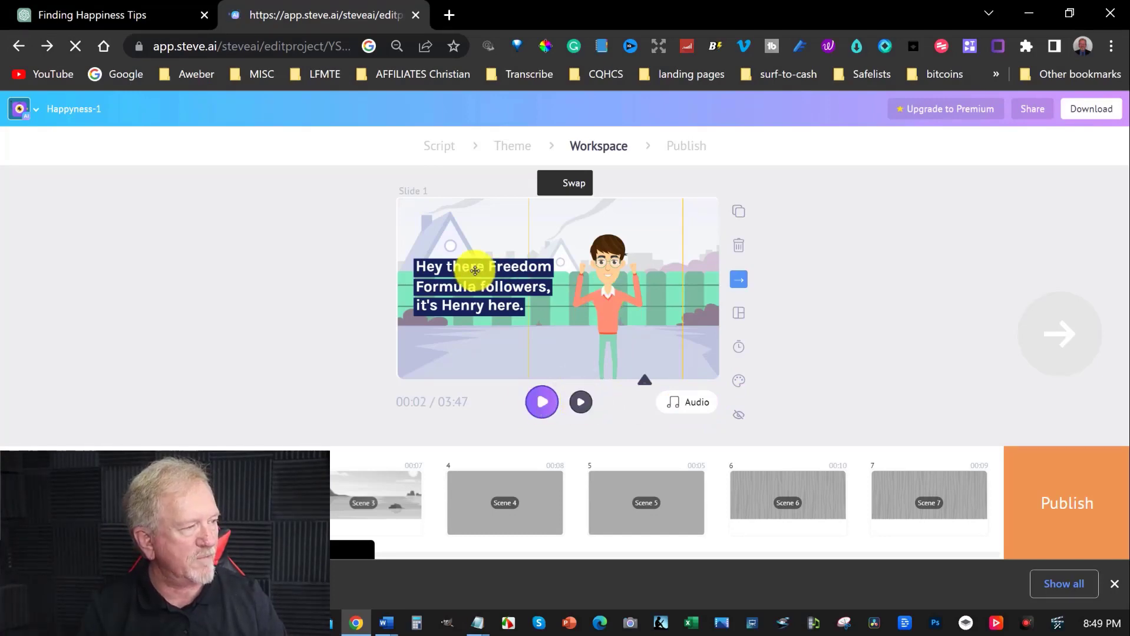
pyautogui.click(580, 402)
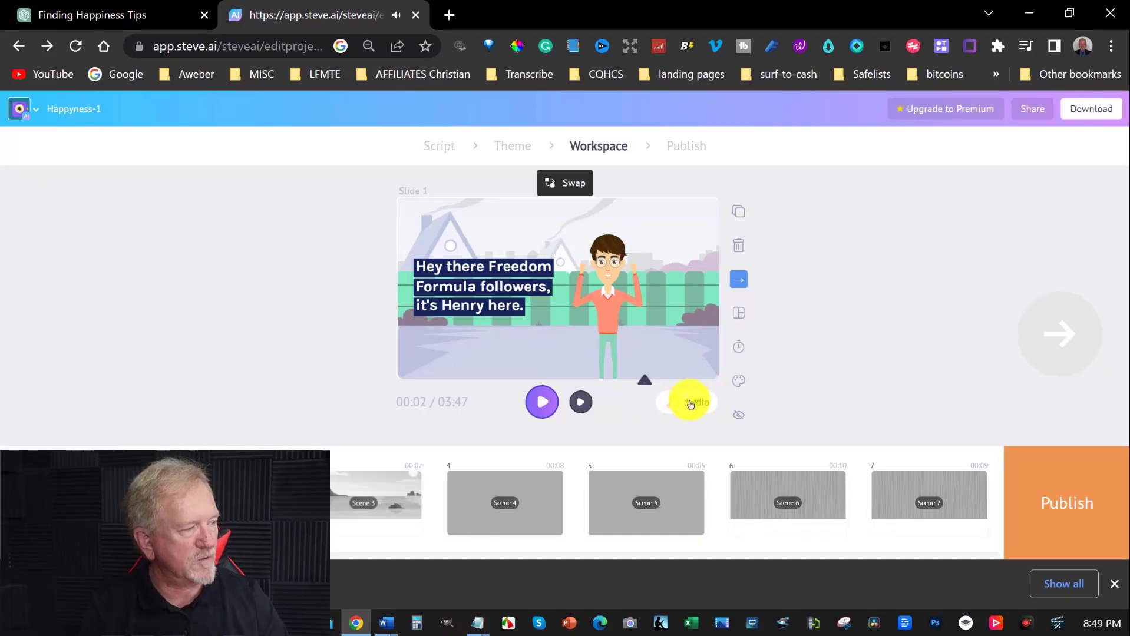
# - Search the music library for "inspirational" from the Happyness-1 audio settings and preview the first track
pyautogui.click(691, 403)
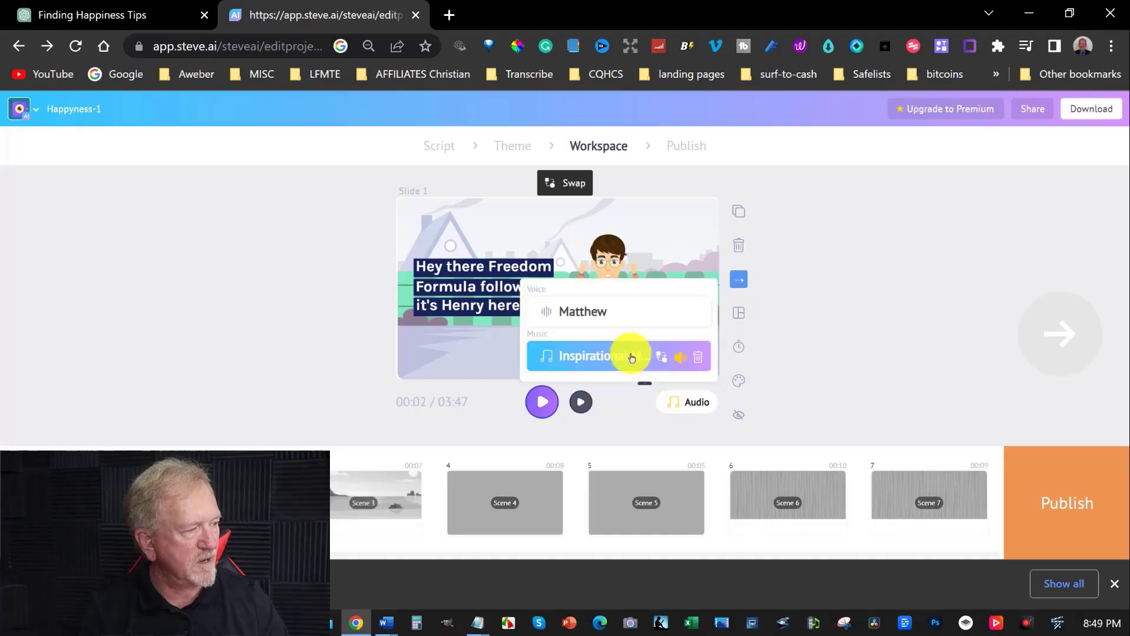
pyautogui.click(631, 357)
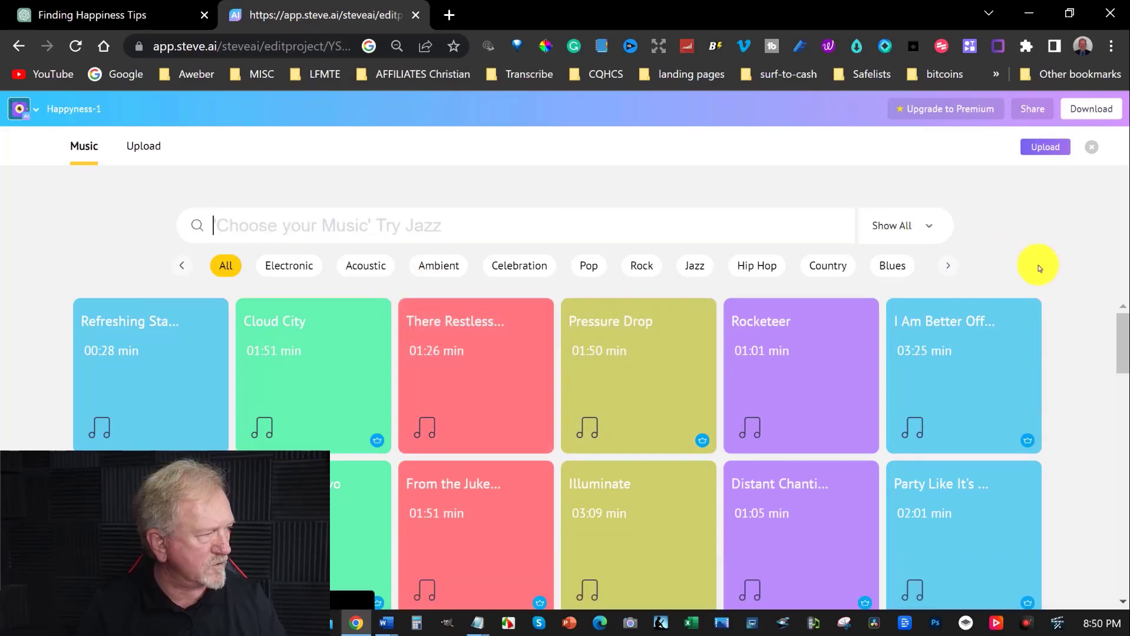
pyautogui.write('inspirational')
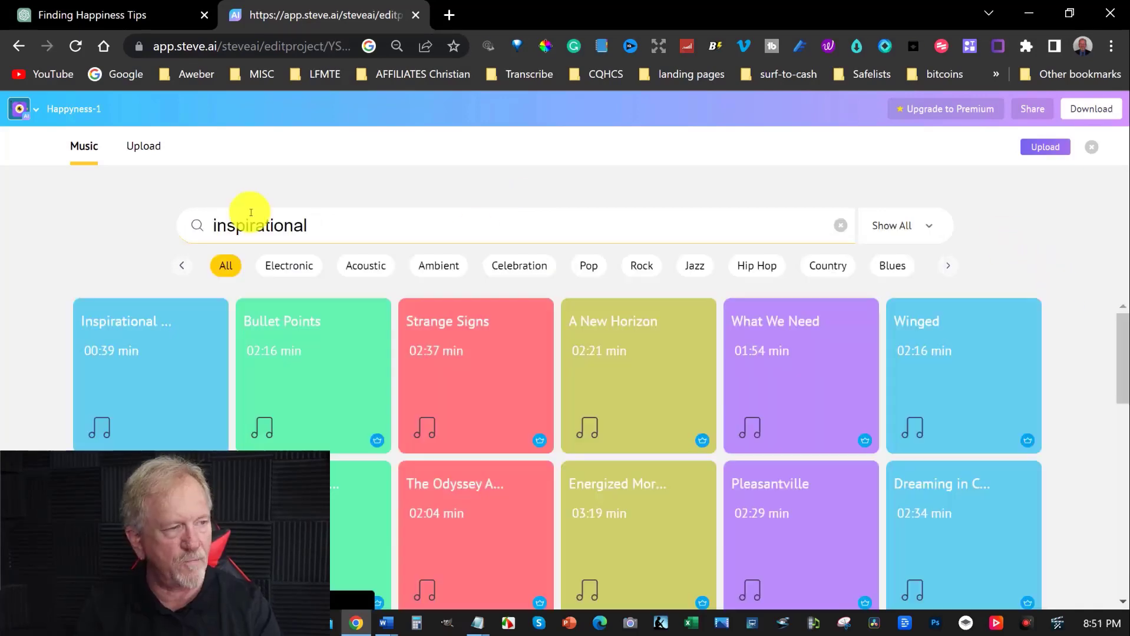
pyautogui.click(125, 329)
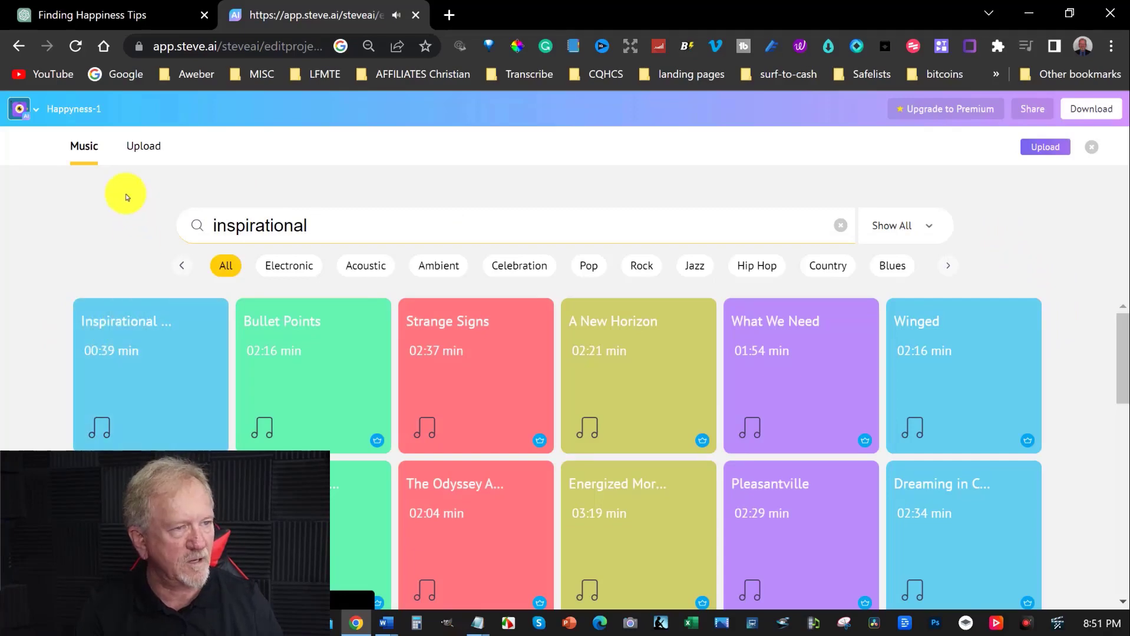
# - Create a new Script to Animation video from the dashboard with an empty script, without auto-generating sample text
pyautogui.click(17, 47)
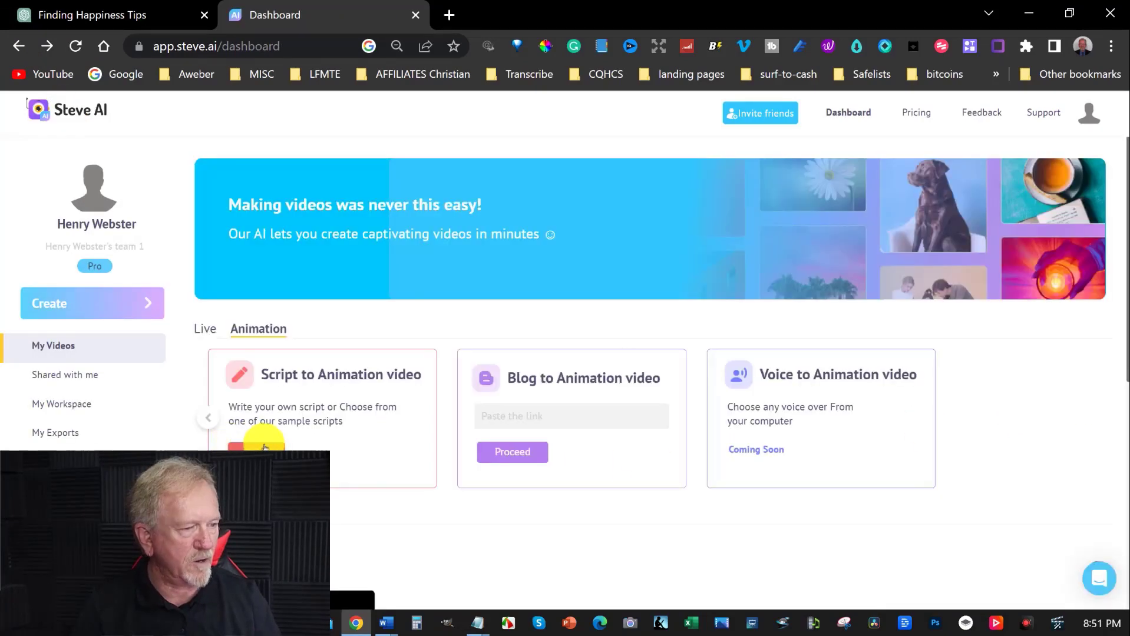
pyautogui.click(263, 449)
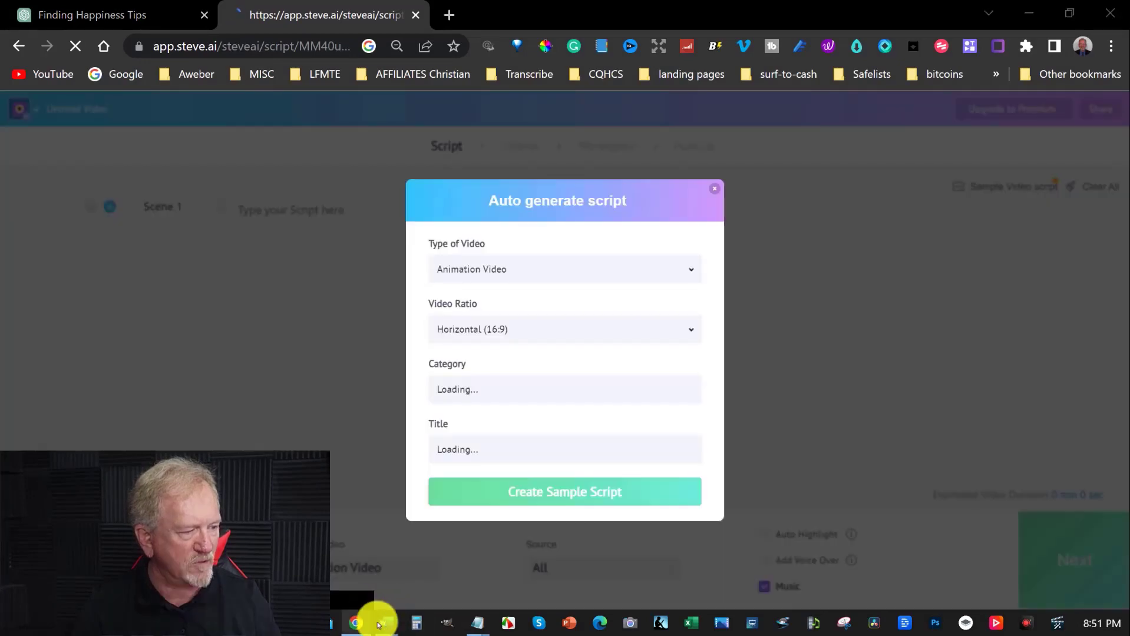
pyautogui.click(715, 189)
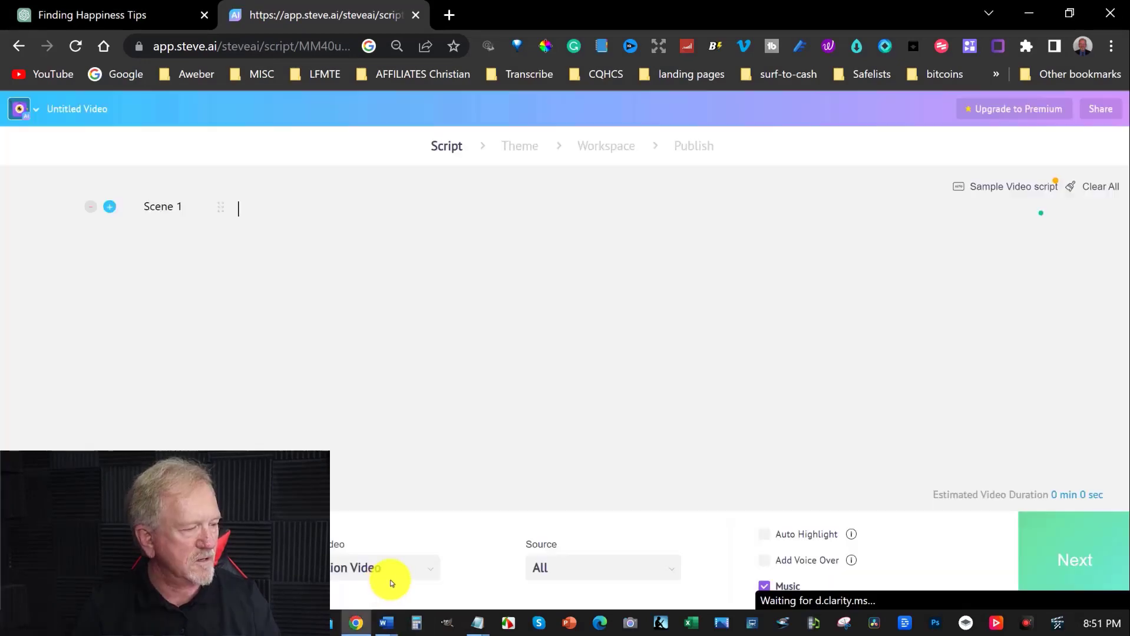
# - Copy the Word script from tip 10 through the closing request for comments into the new video's script
pyautogui.click(386, 623)
pyautogui.moveTo(344, 357); pyautogui.dragTo(778, 531)
pyautogui.scroll(-2, 787, 479)
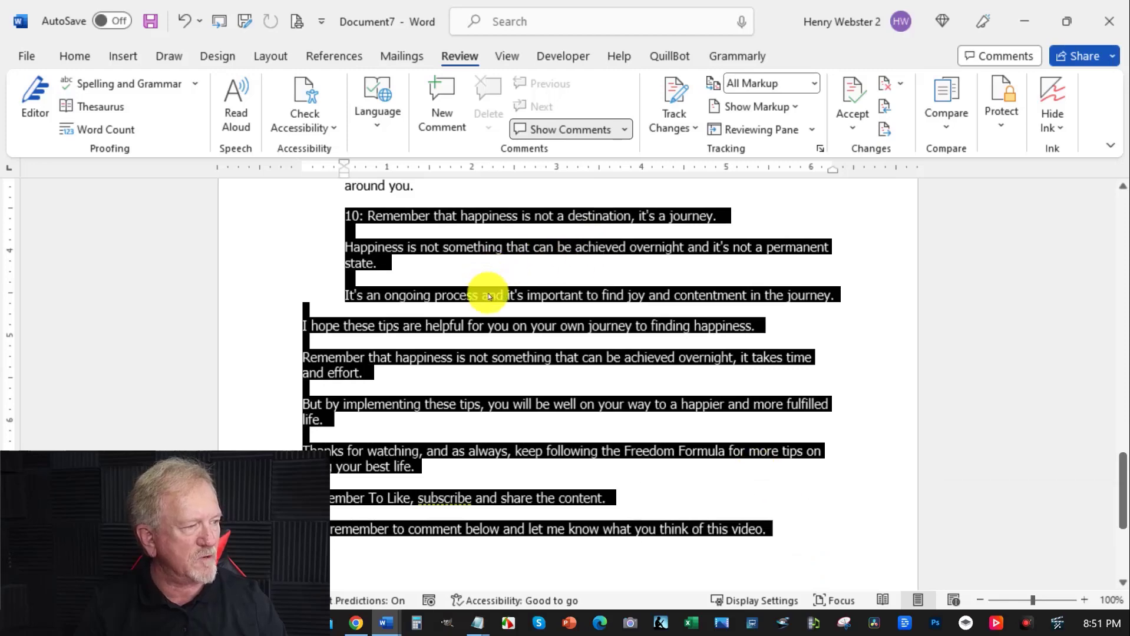
pyautogui.click(1025, 20)
pyautogui.click(287, 228)
pyautogui.write("10: Remember that happiness is not a destination, it's a journey. Happiness is not something that can be achieved overnight and it's not a permanent state. It's an ongoing process and it's important to find joy and contentment in the journey. I hope these tips are helpful for you on your own journey to finding happiness. Remember that happiness is not something that can be achieved overnight, it takes time and effort. But by implementing these tips, you will be well on your way to a happier and more fulfilled life. Thanks for watching, and as always, keep following the Freedom Formula for more tips on living your best life. Remember To Like, subscribe and share the content. Leave a comment below and let me know what you think of this video.")
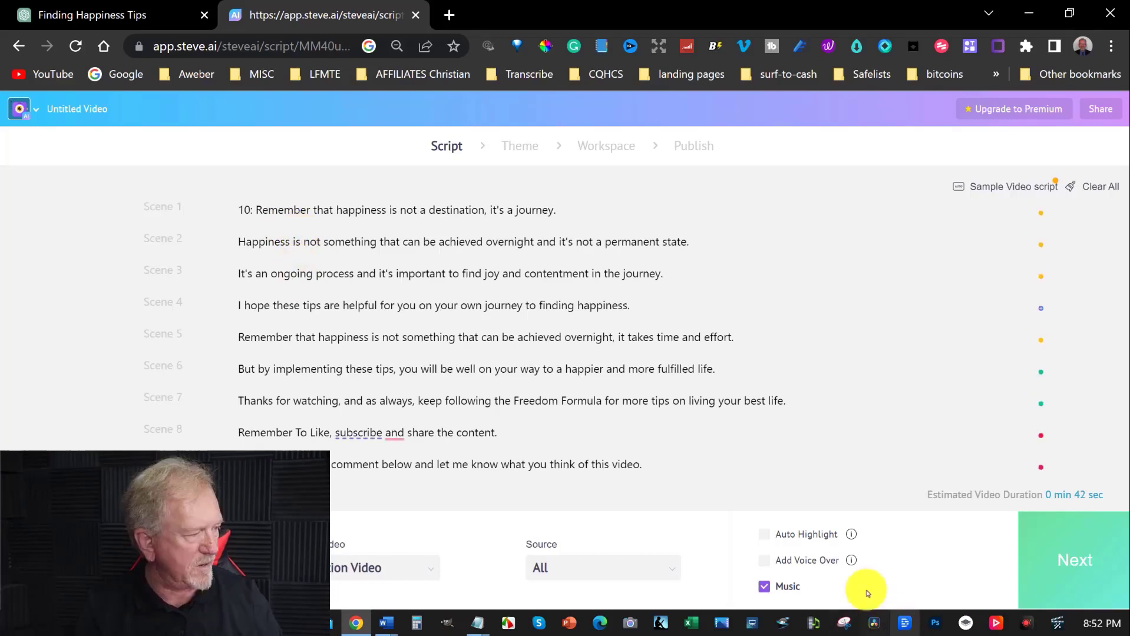
# - Add a US English voice-over with the male voice Matthew and choose the design style with the man outside a modern building
pyautogui.click(765, 561)
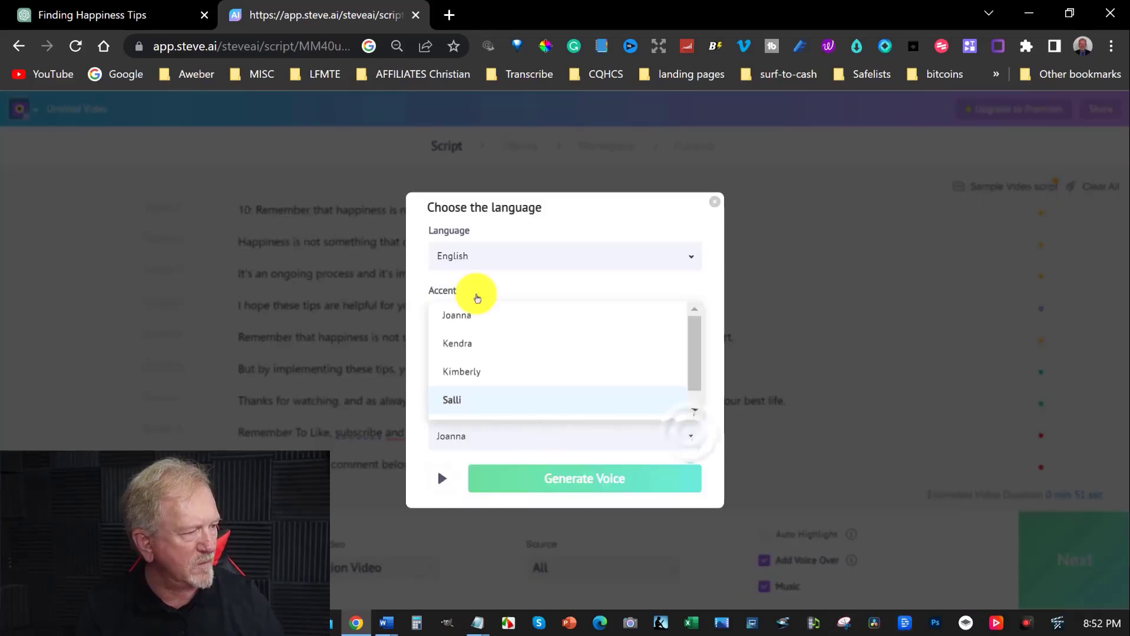
pyautogui.click(631, 278)
pyautogui.click(691, 382)
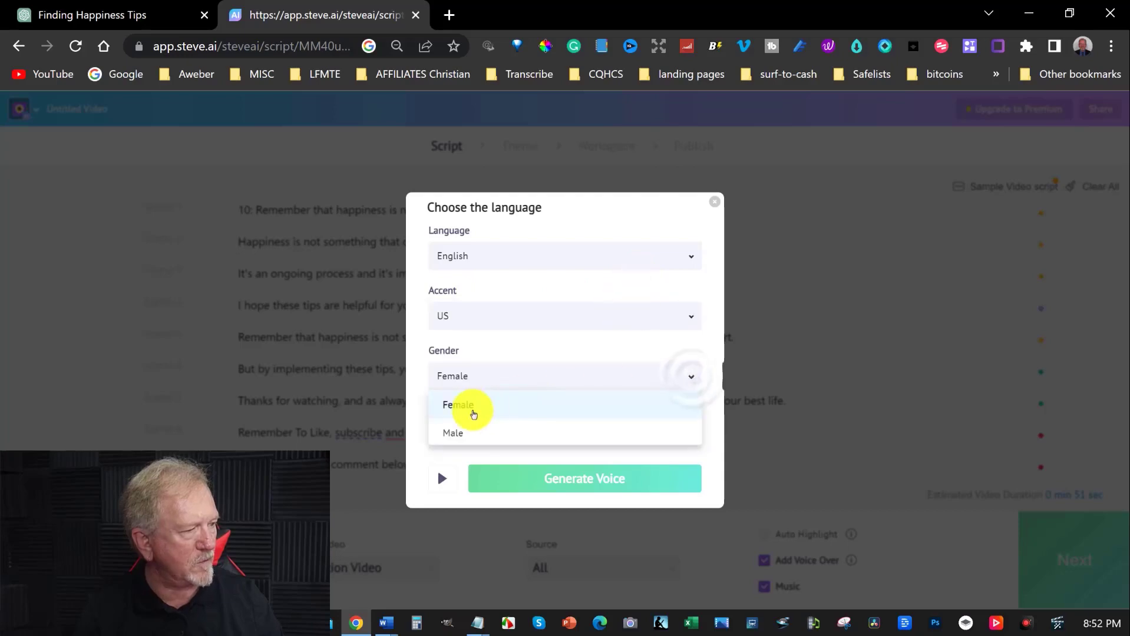
pyautogui.click(469, 404)
pyautogui.click(580, 476)
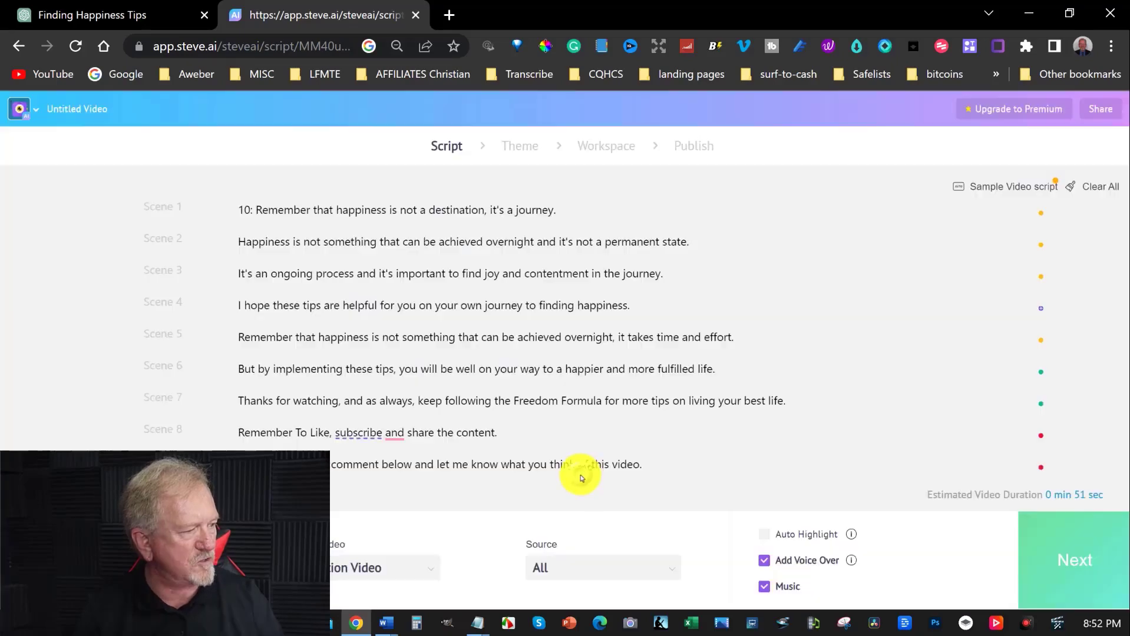
pyautogui.click(1074, 557)
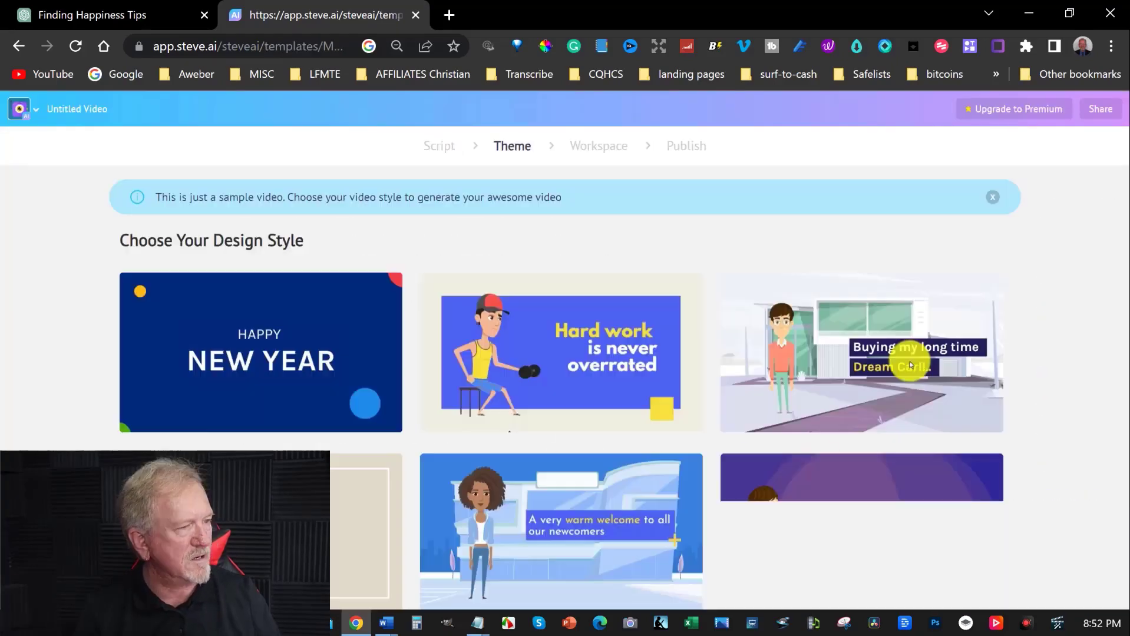
pyautogui.click(845, 327)
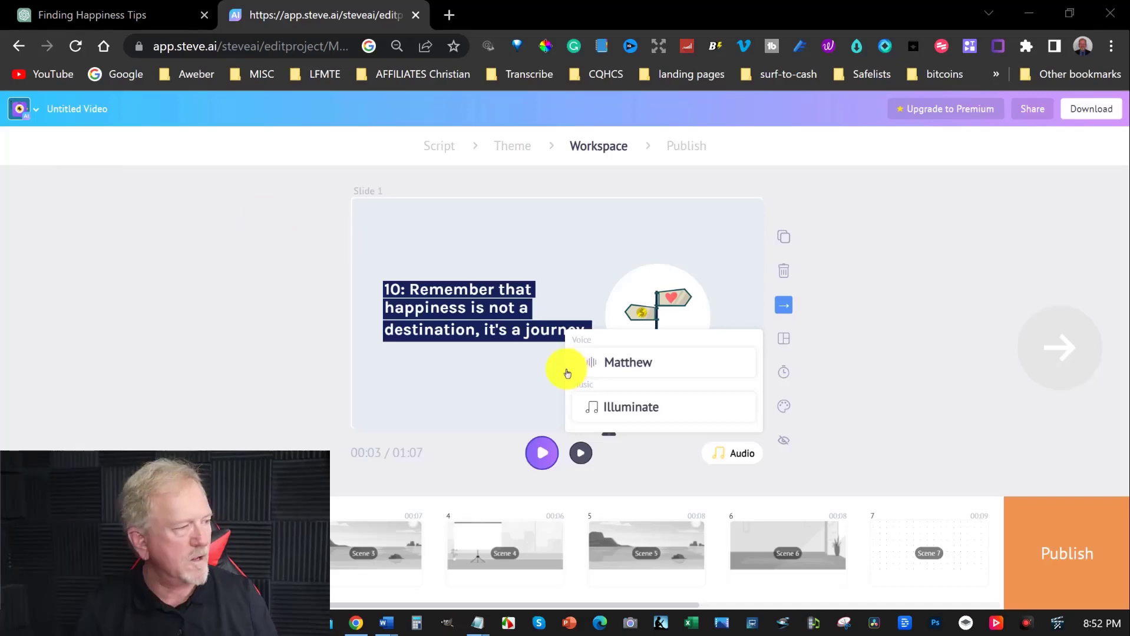
# - Replace the Illuminate background music with the first track from a music search for "inspirational"
pyautogui.moveTo(663, 405)
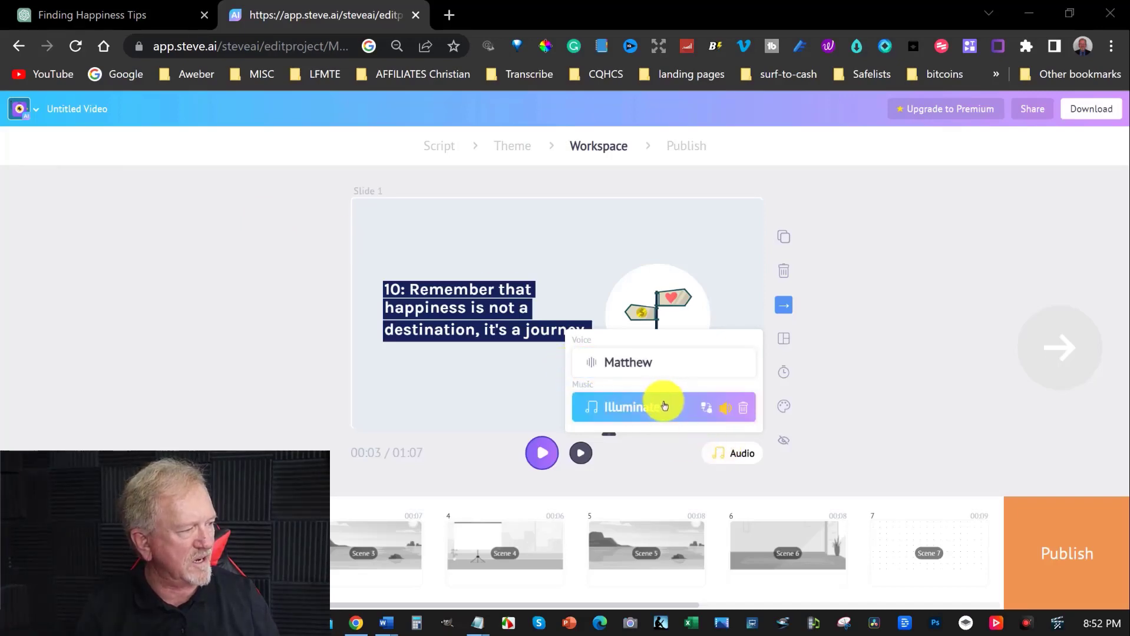
pyautogui.click(706, 408)
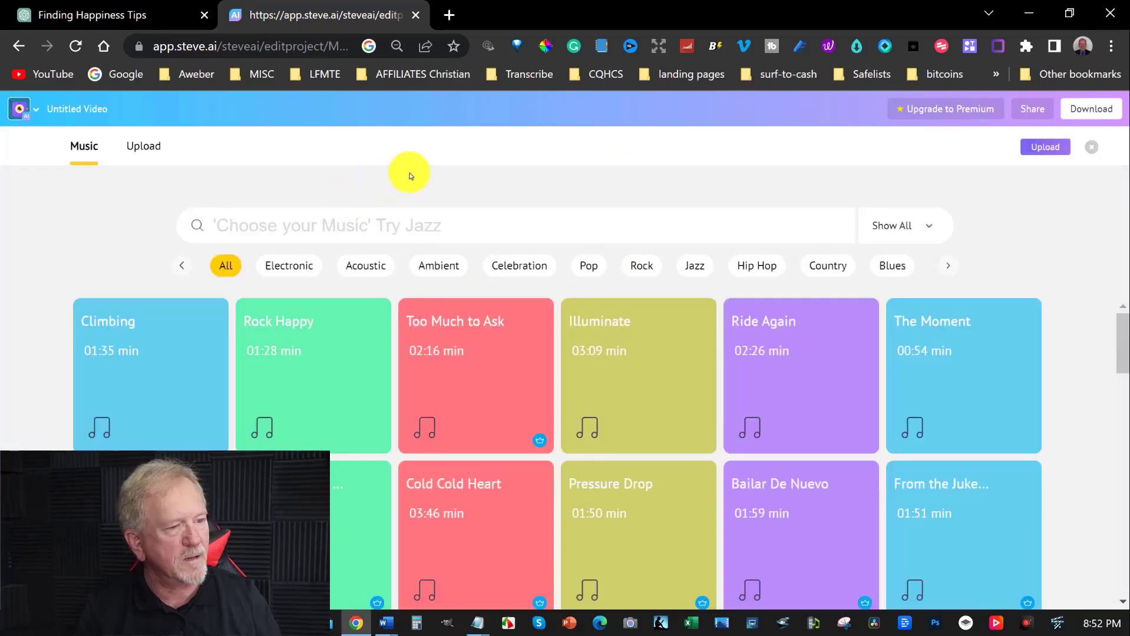
pyautogui.write('inspirational')
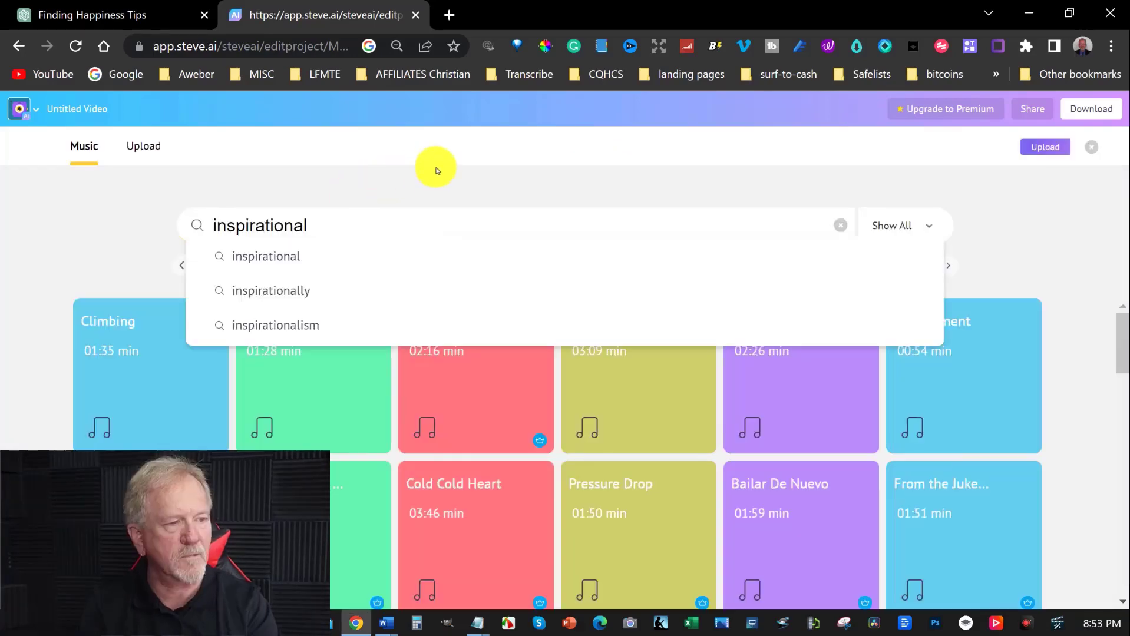
pyautogui.press('Return')
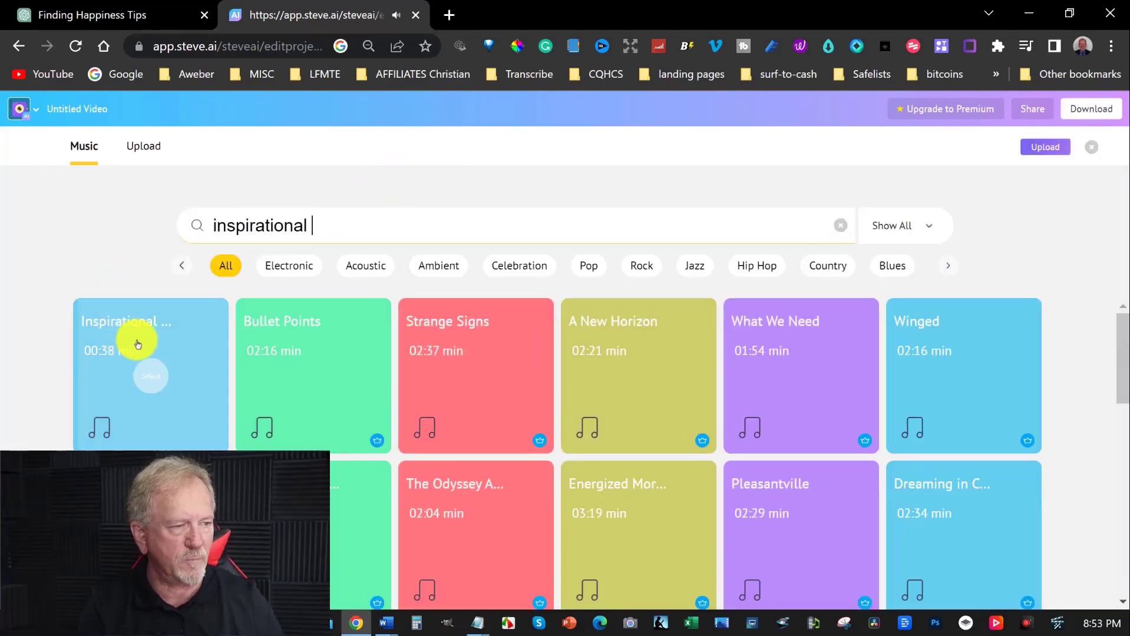
pyautogui.doubleClick(139, 342)
pyautogui.click(150, 377)
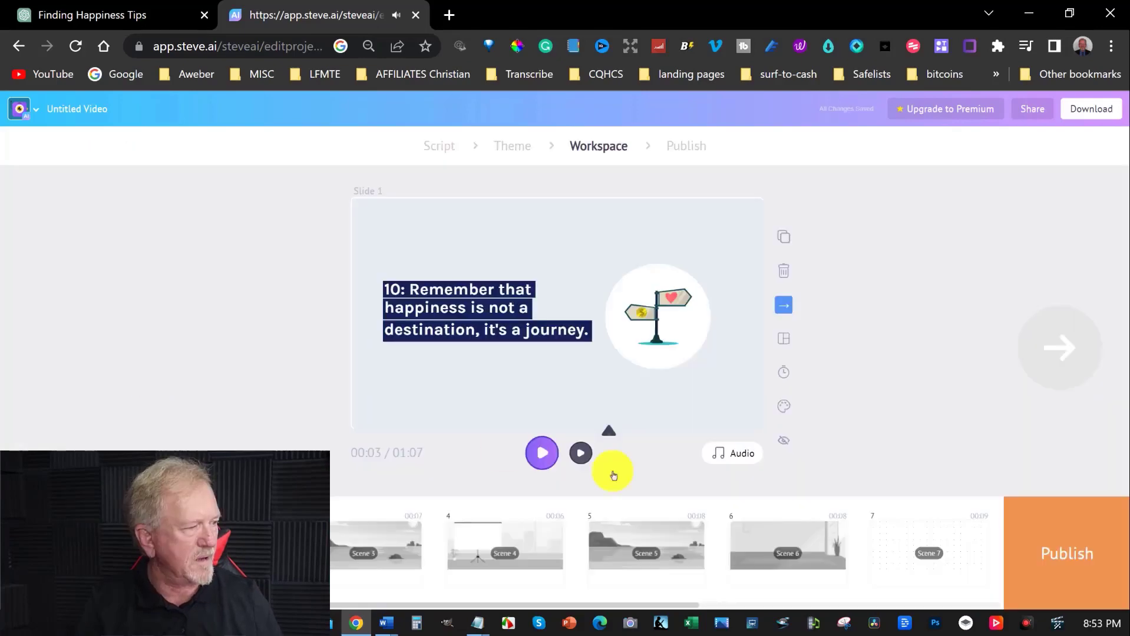
# - Set the background music volume to 5
pyautogui.click(749, 457)
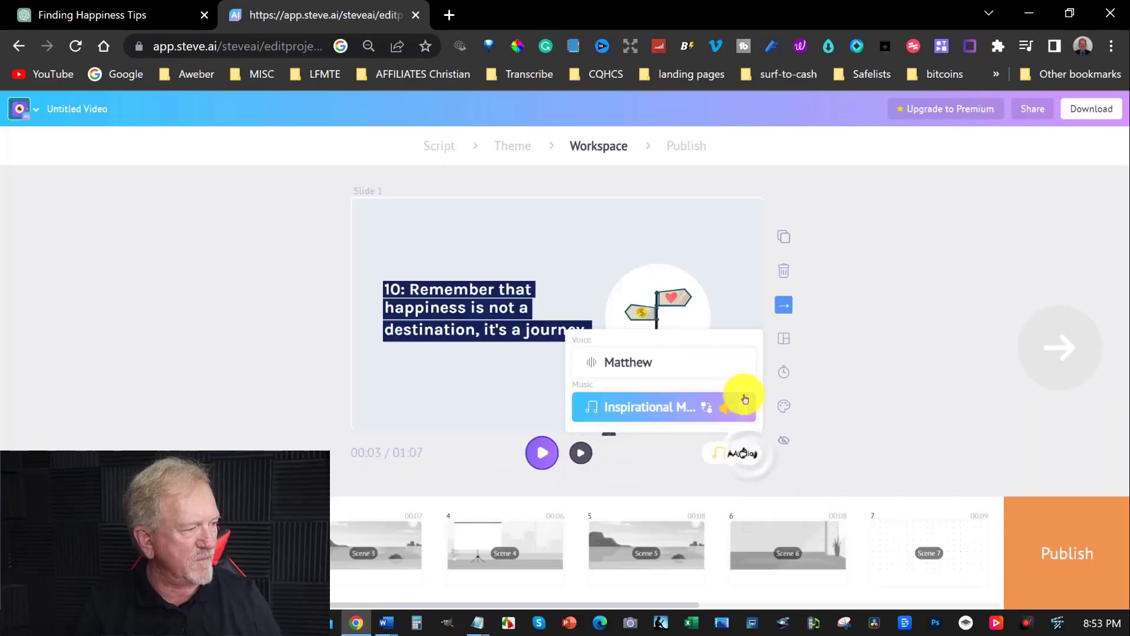
pyautogui.click(726, 407)
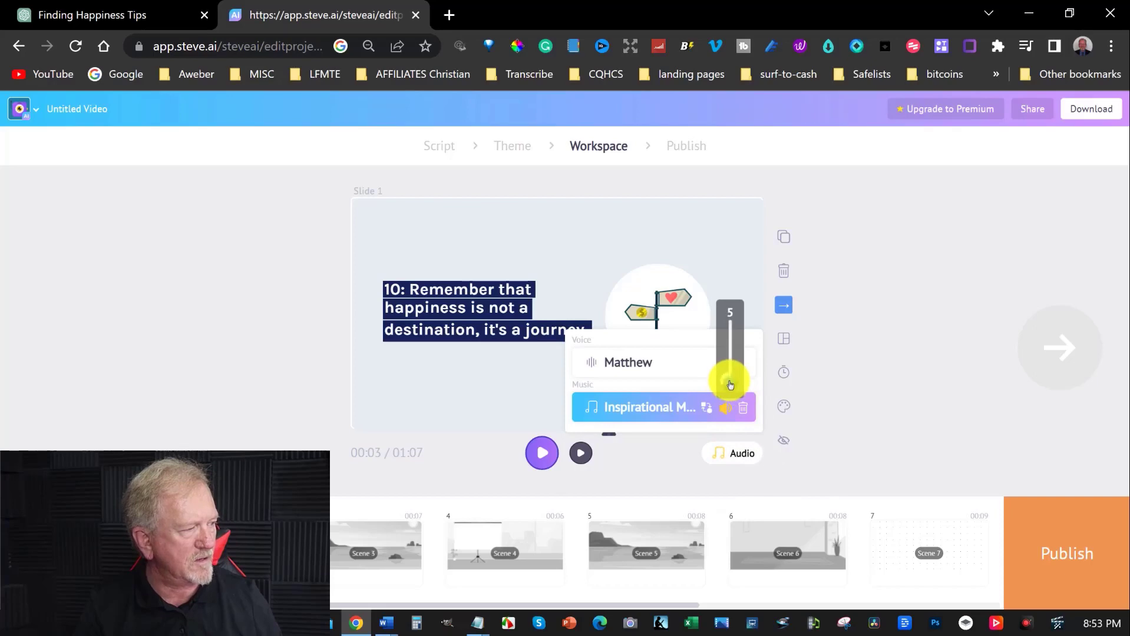
pyautogui.click(853, 351)
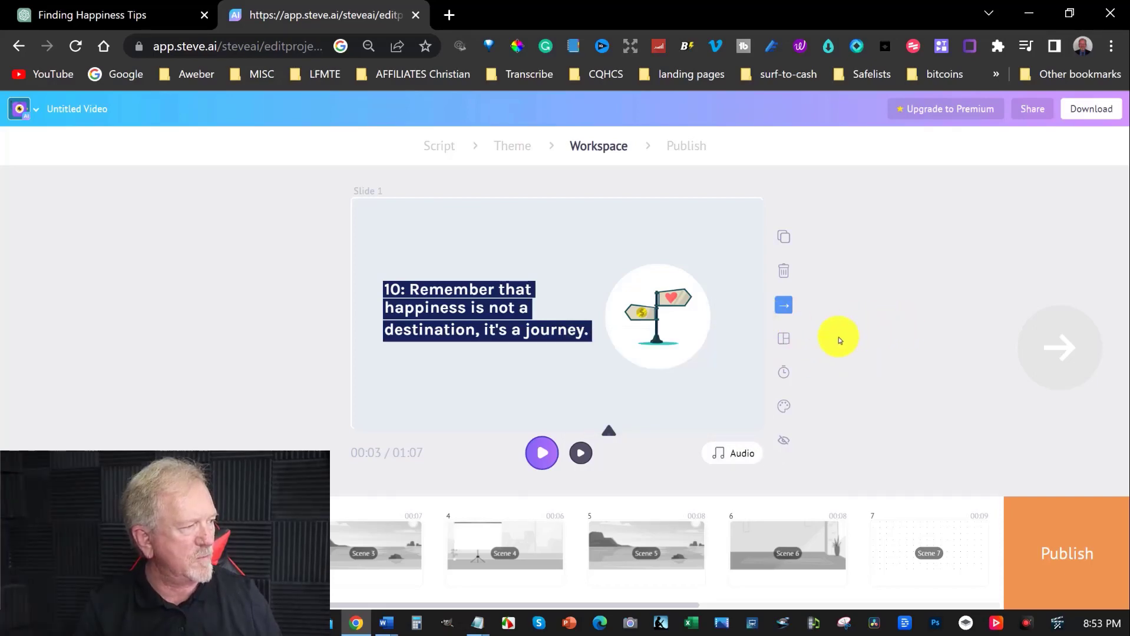
# - Page through slides 2 to 9 and proceed to publishing the video
pyautogui.click(1079, 344)
pyautogui.click(1083, 346)
pyautogui.click(1083, 346)
pyautogui.click(1083, 346)
pyautogui.click(1083, 345)
pyautogui.click(1082, 345)
pyautogui.click(1082, 346)
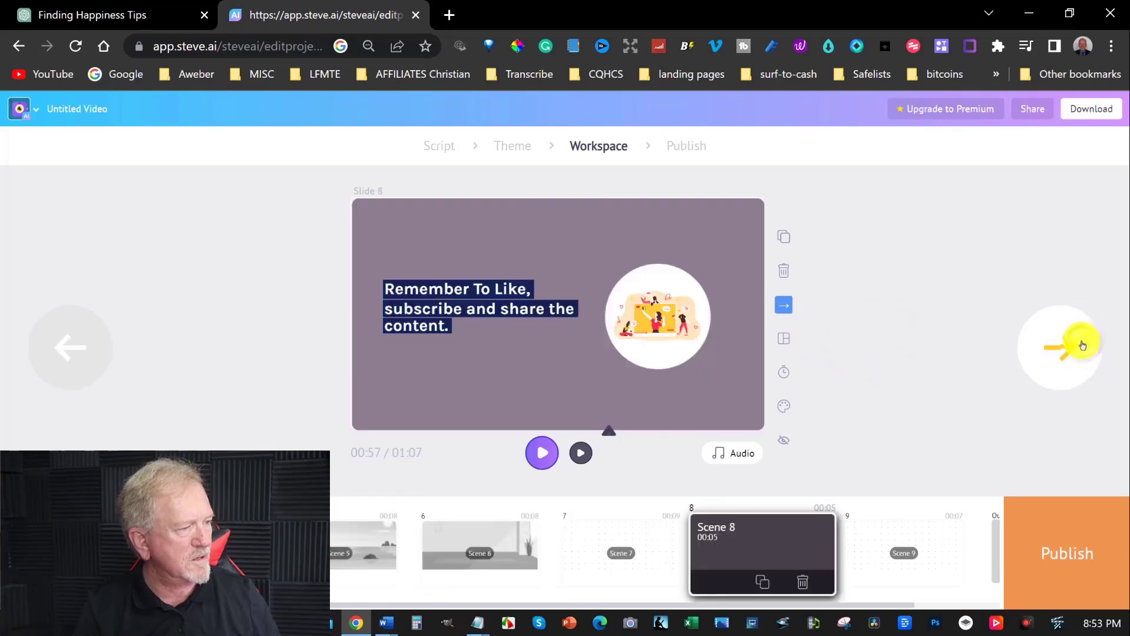
pyautogui.click(1083, 346)
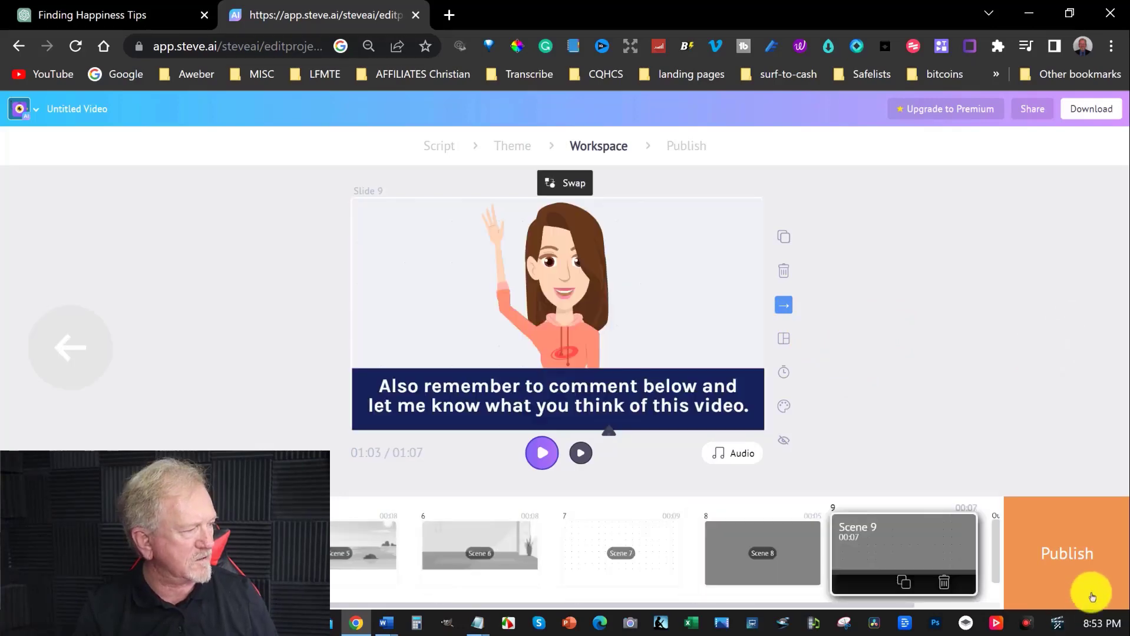
pyautogui.click(1075, 549)
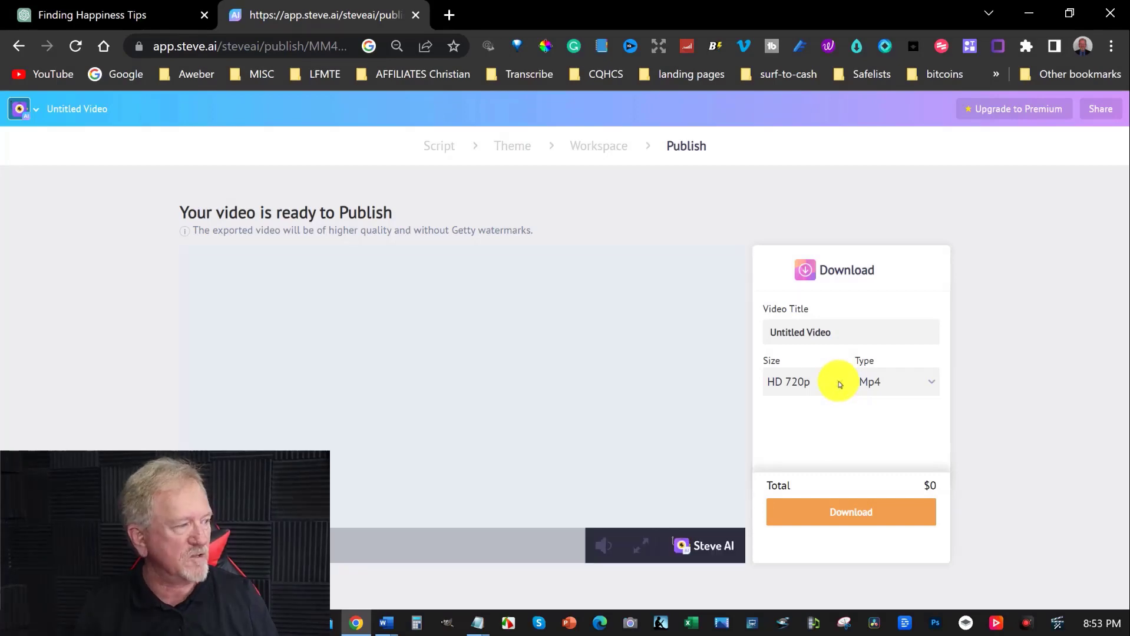
# - Export the video in Full HD 1080p and download it as part2 into the 10 Steps To Find Happiness folder
pyautogui.click(839, 384)
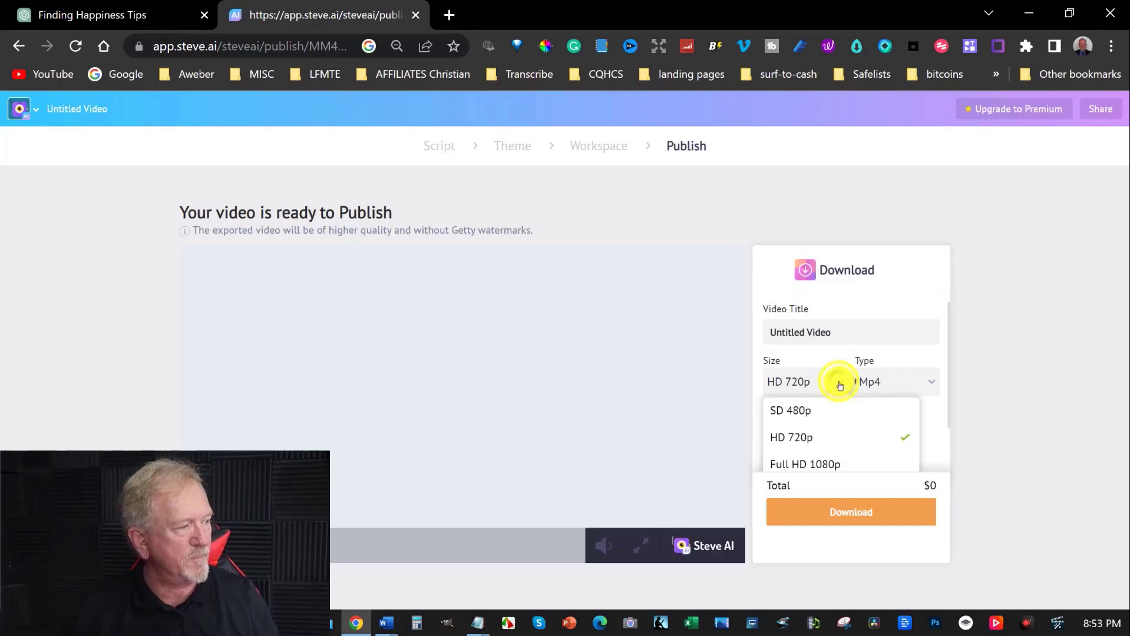
pyautogui.click(818, 465)
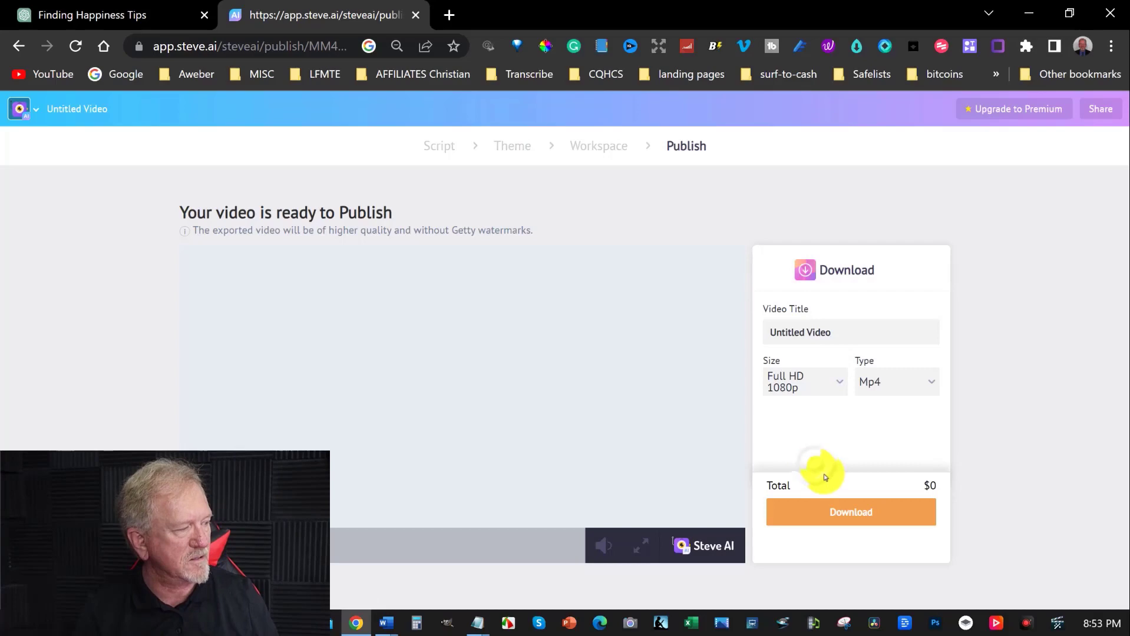
pyautogui.click(854, 513)
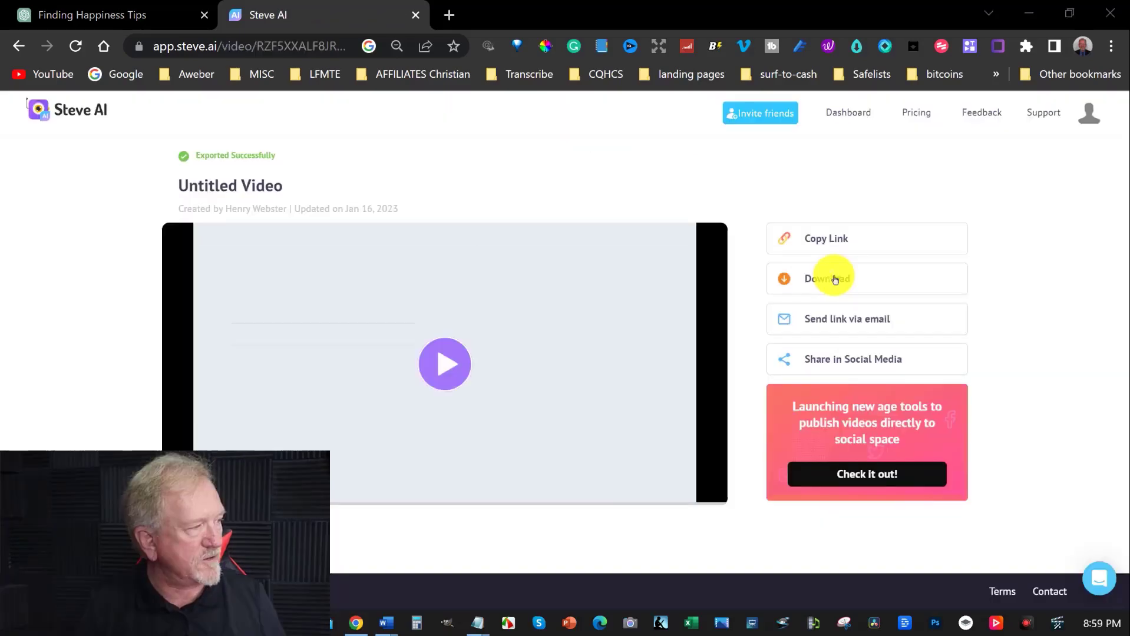
pyautogui.click(835, 279)
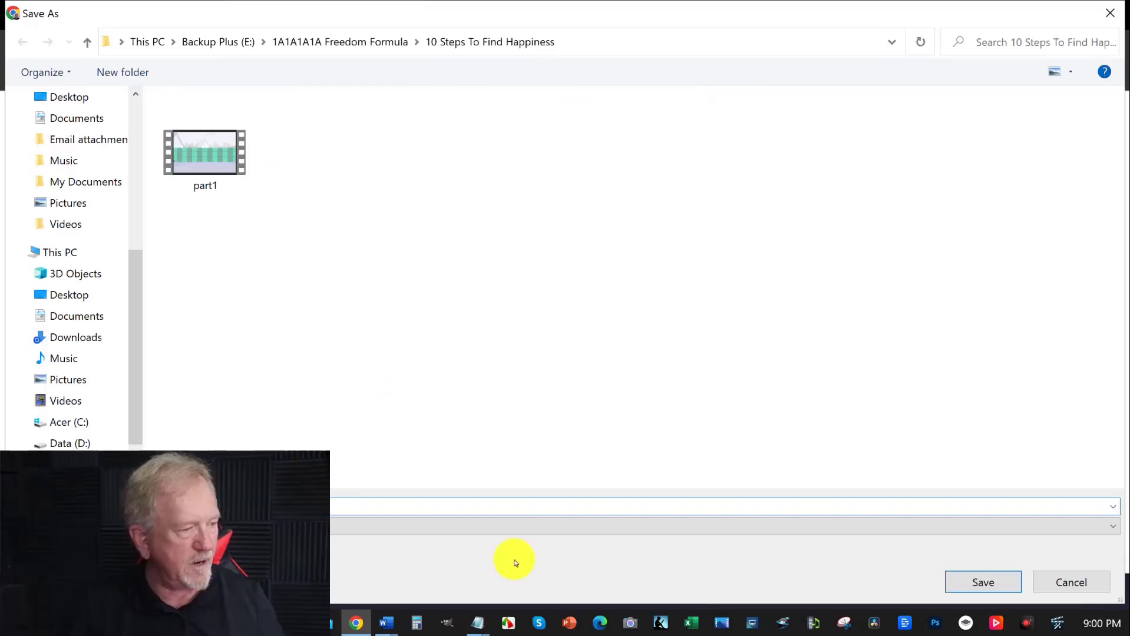
pyautogui.click(969, 580)
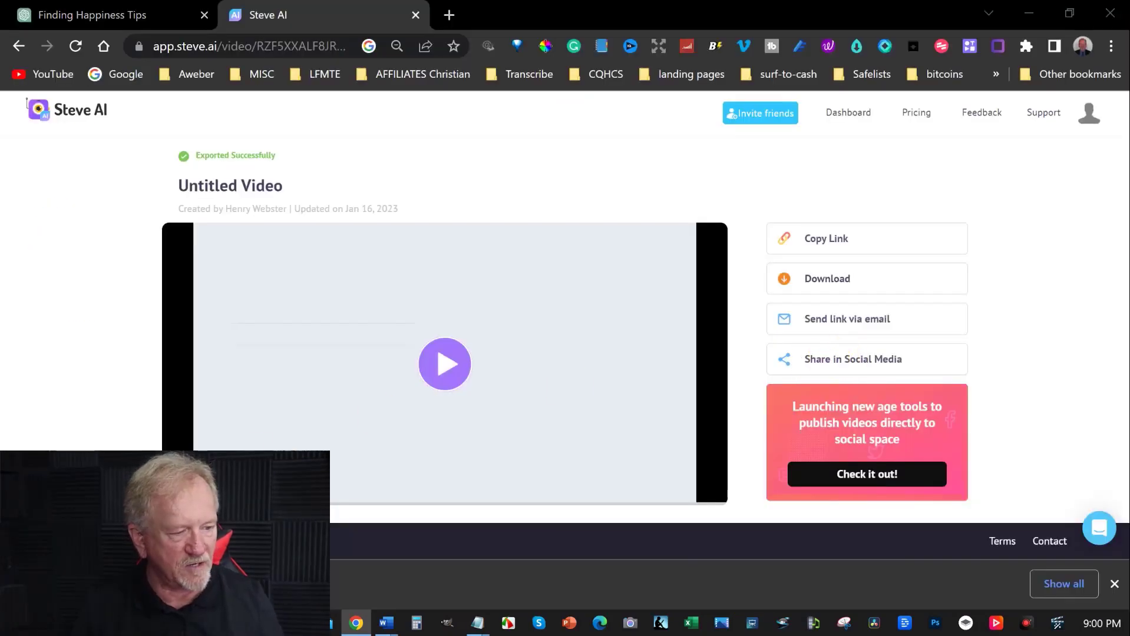
# - Switch to Camtasia and import the part1 and part2 videos from the 10 Steps To Find Happiness folder
pyautogui.hotkey('alt', 'Tab')
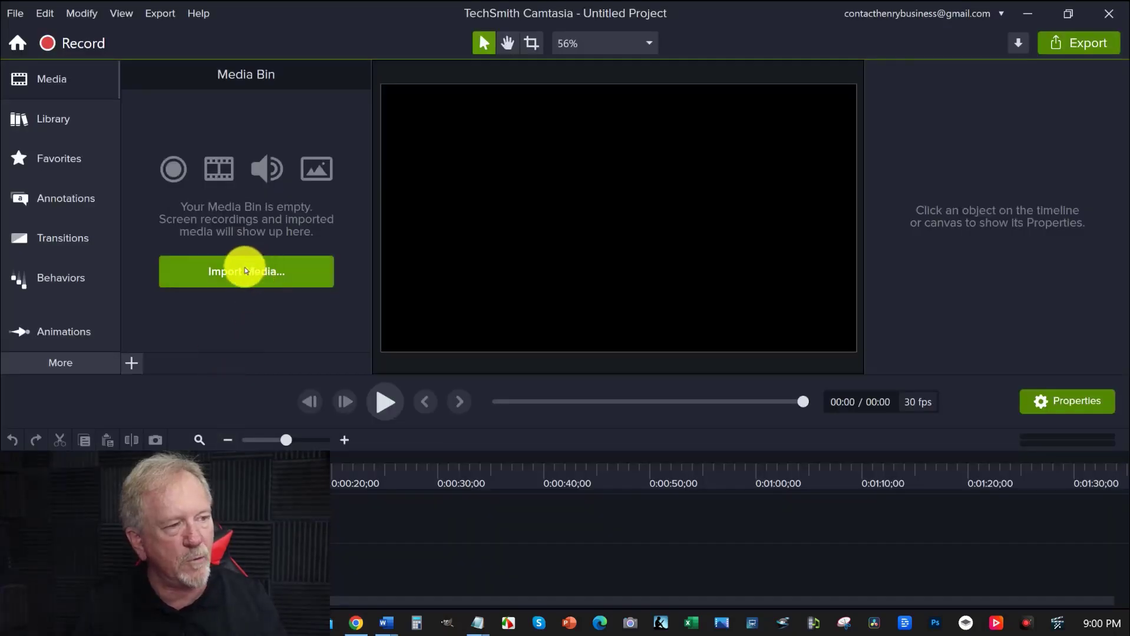
pyautogui.click(246, 270)
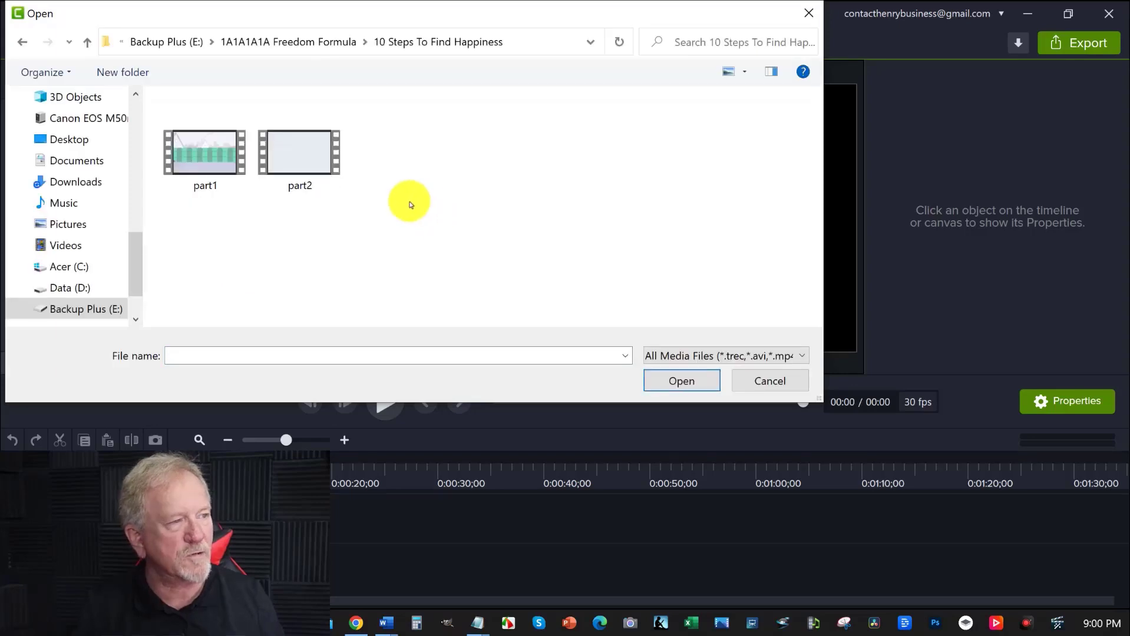
pyautogui.moveTo(411, 201); pyautogui.dragTo(180, 153)
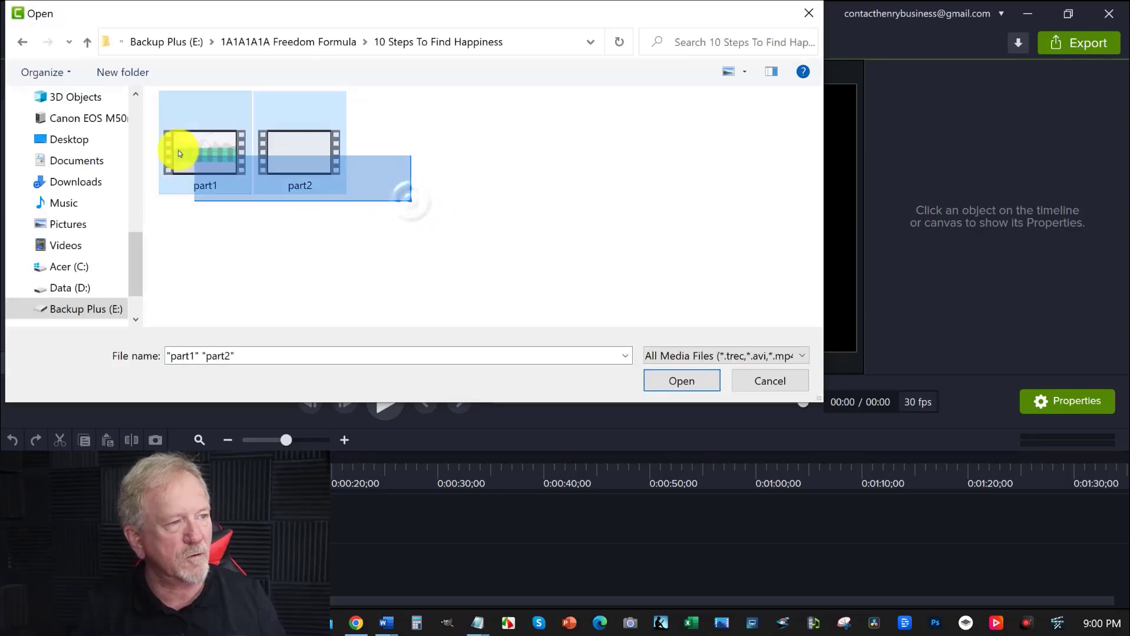
pyautogui.click(682, 381)
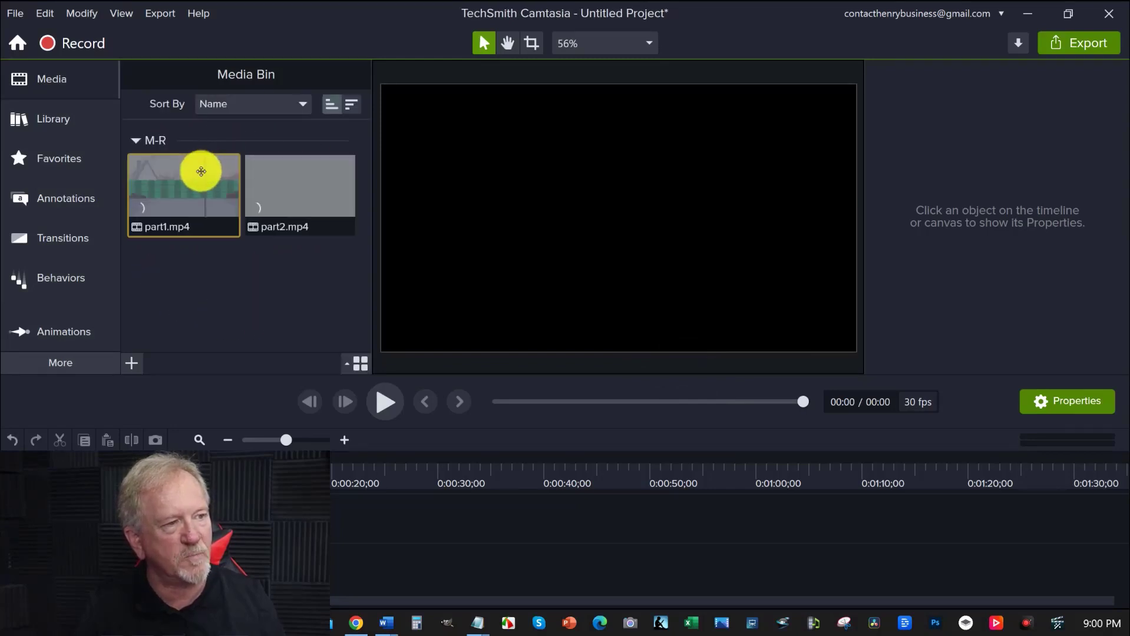
# - Add the part1 and part2 clips together to the project, one after the other on the timeline
pyautogui.moveTo(331, 261); pyautogui.dragTo(195, 182)
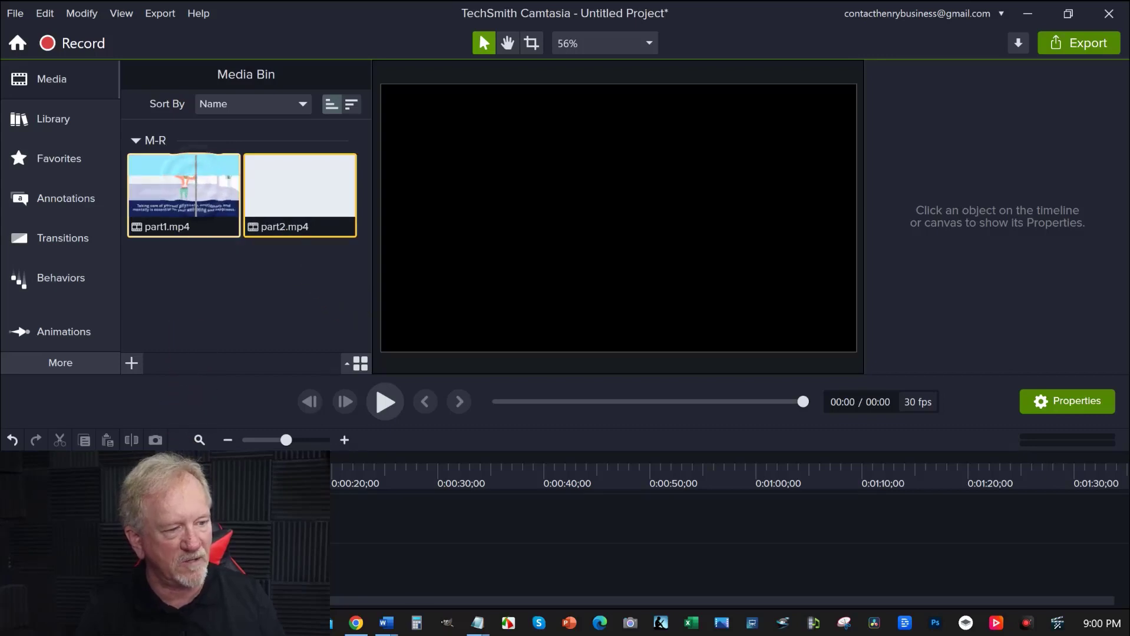
pyautogui.moveTo(194, 183); pyautogui.dragTo(618, 218)
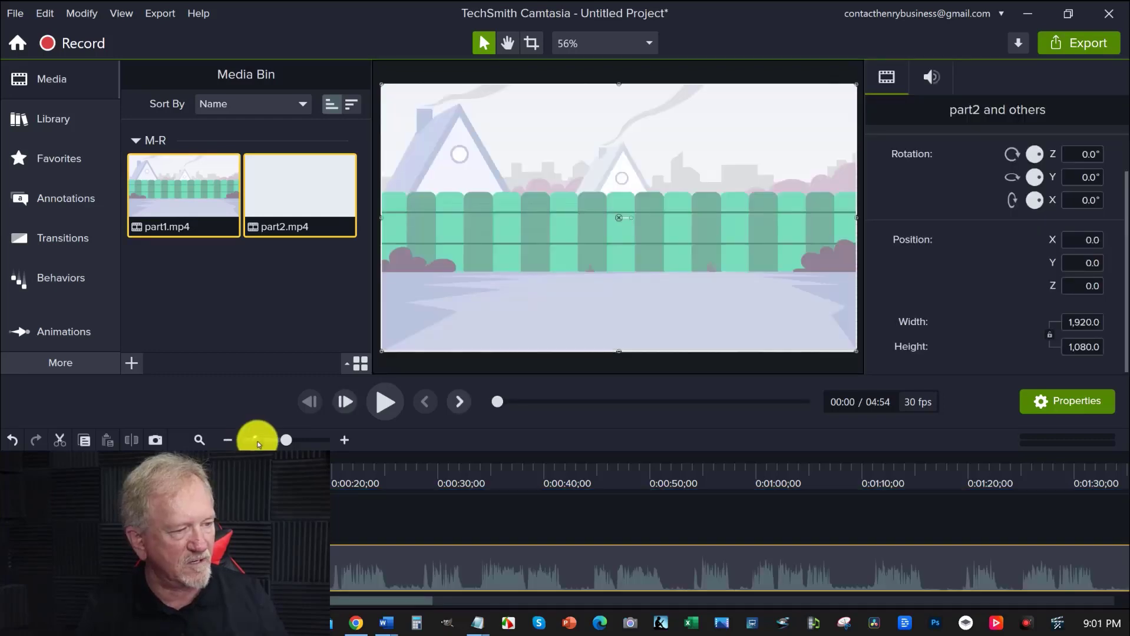
pyautogui.click(258, 441)
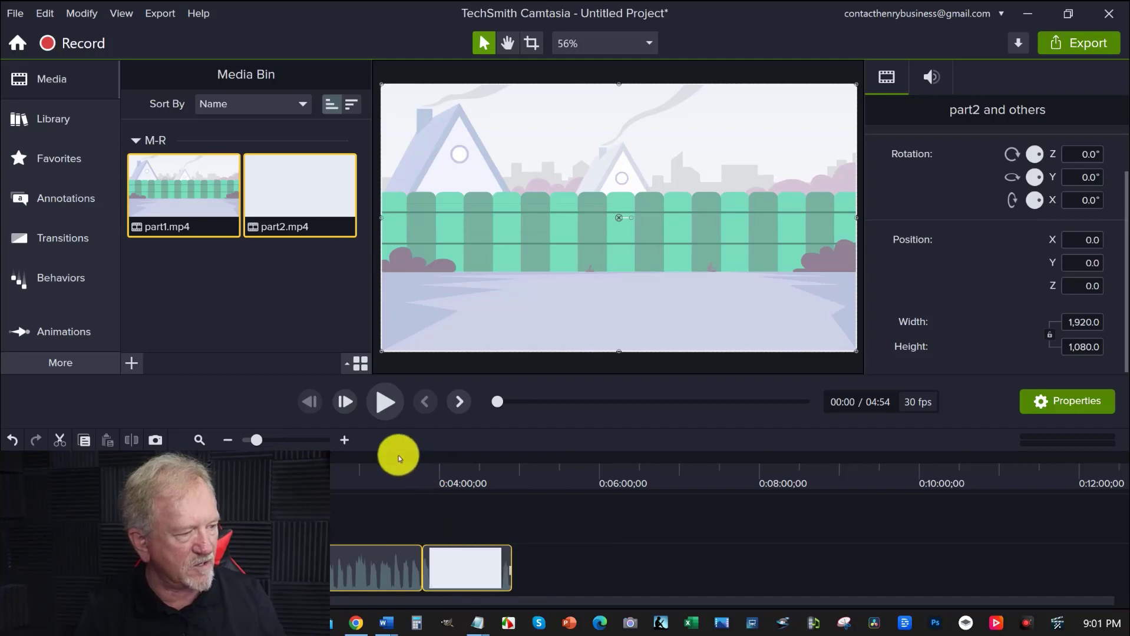
# - Play the timeline from about 3:40 to check the join between part1 and part2
pyautogui.moveTo(403, 458); pyautogui.dragTo(411, 461)
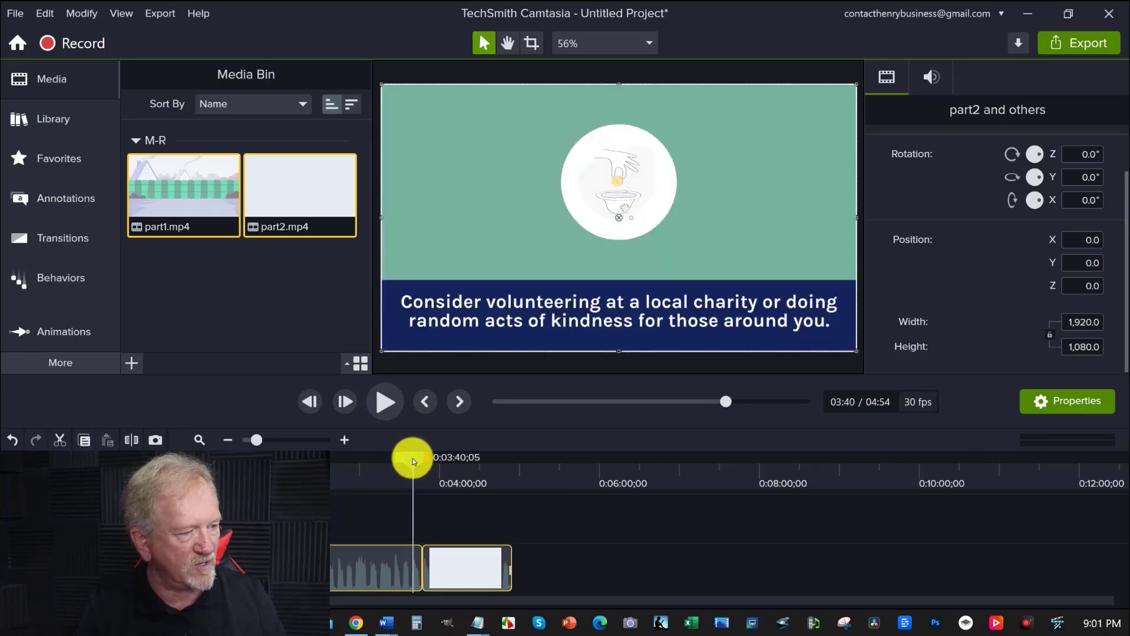
pyautogui.click(320, 441)
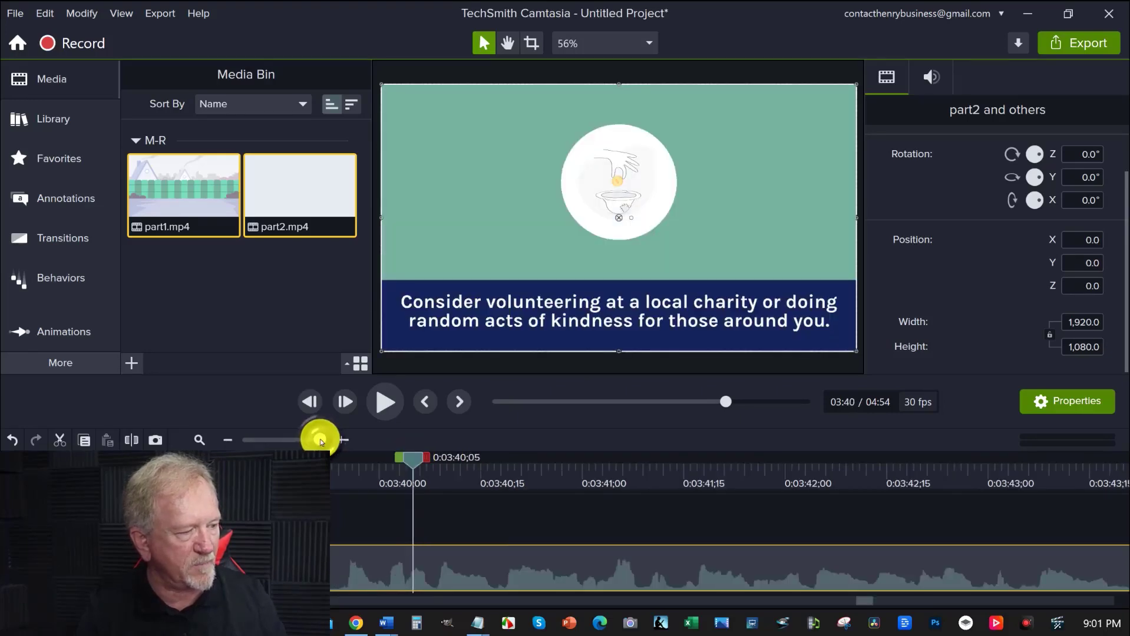
pyautogui.click(385, 403)
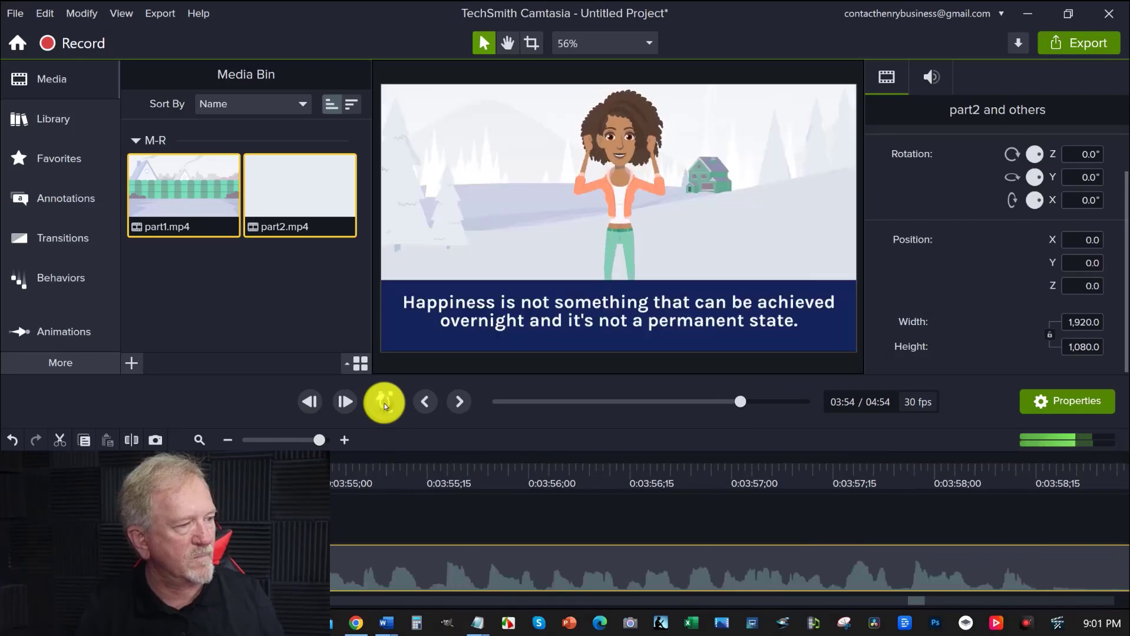
pyautogui.click(384, 403)
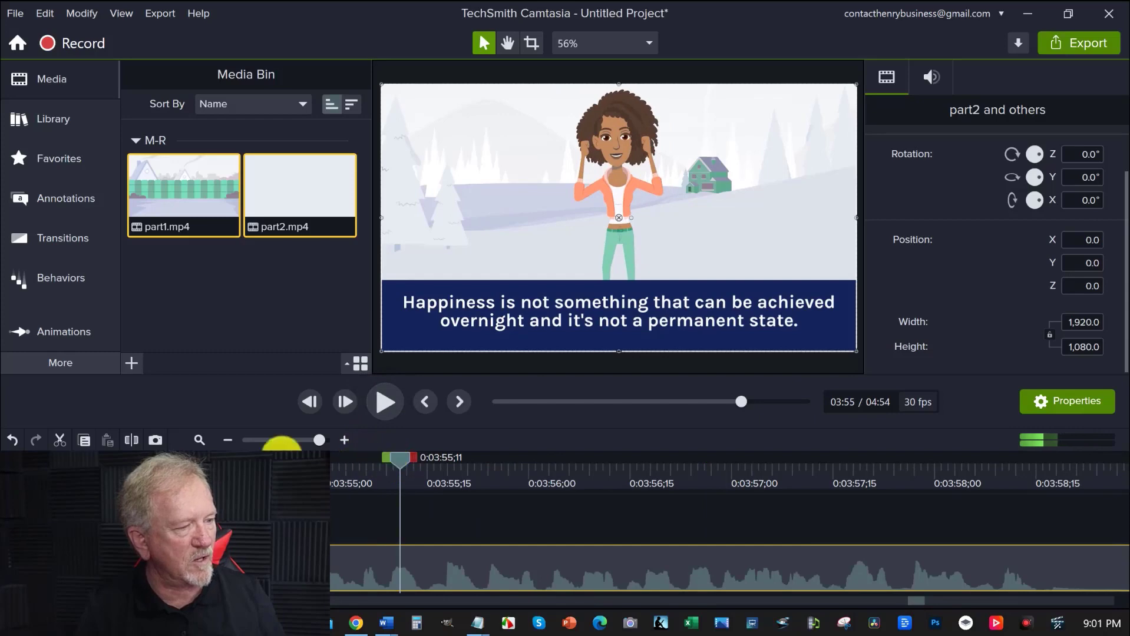
# - Play the opening of part1 from the start, then play across the join from about 3:43
pyautogui.click(245, 439)
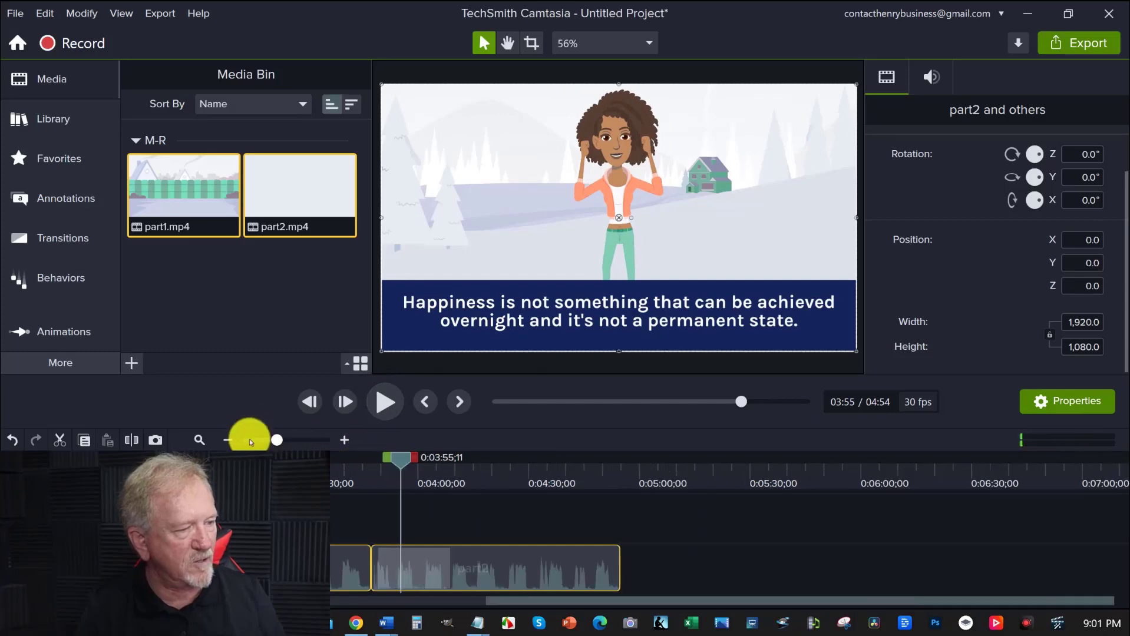
pyautogui.moveTo(398, 466); pyautogui.dragTo(3, 441)
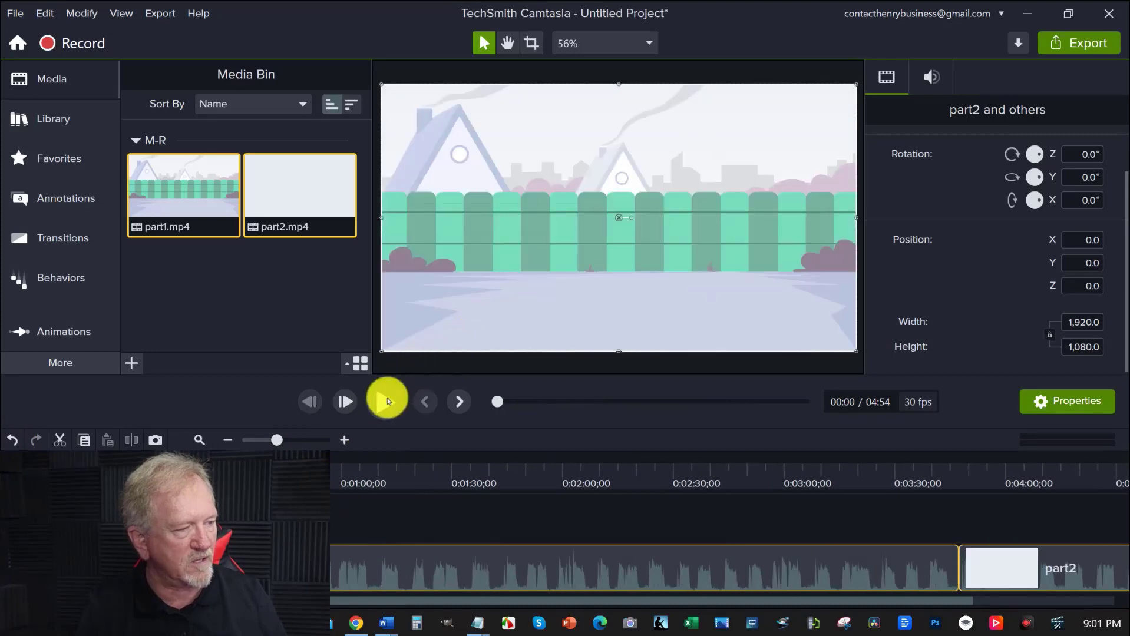
pyautogui.click(386, 402)
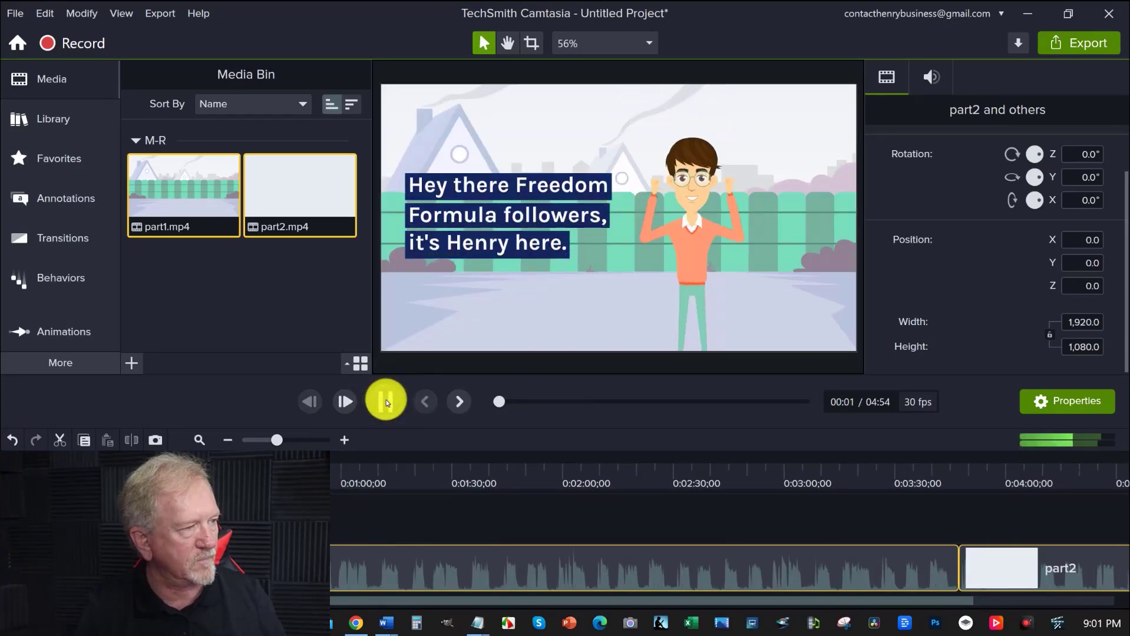
pyautogui.click(386, 402)
pyautogui.click(943, 464)
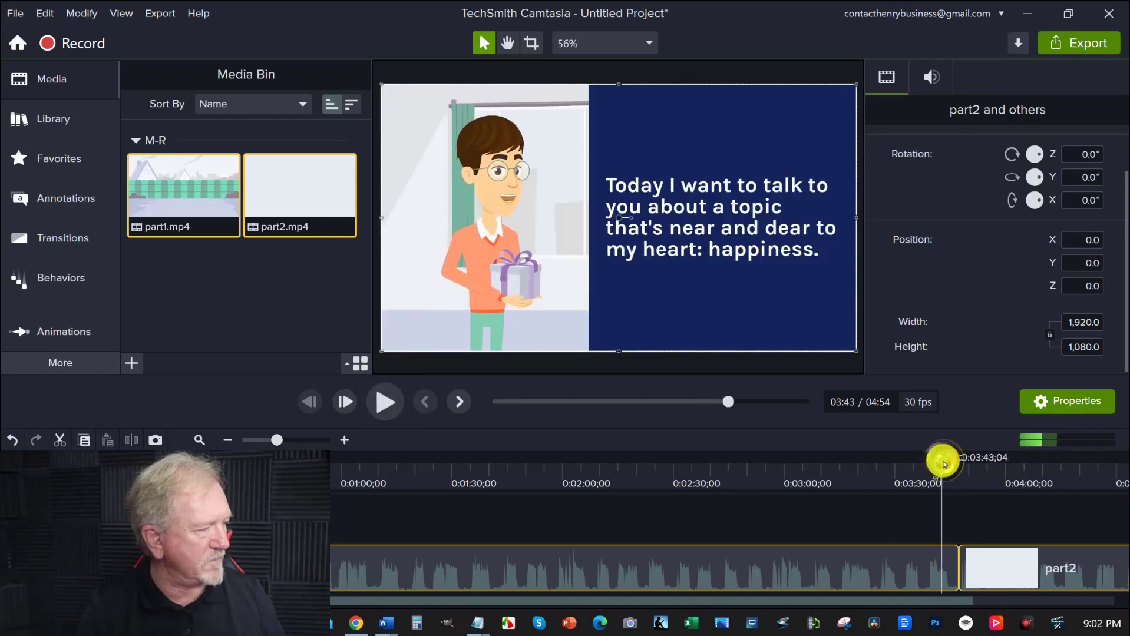
pyautogui.click(375, 400)
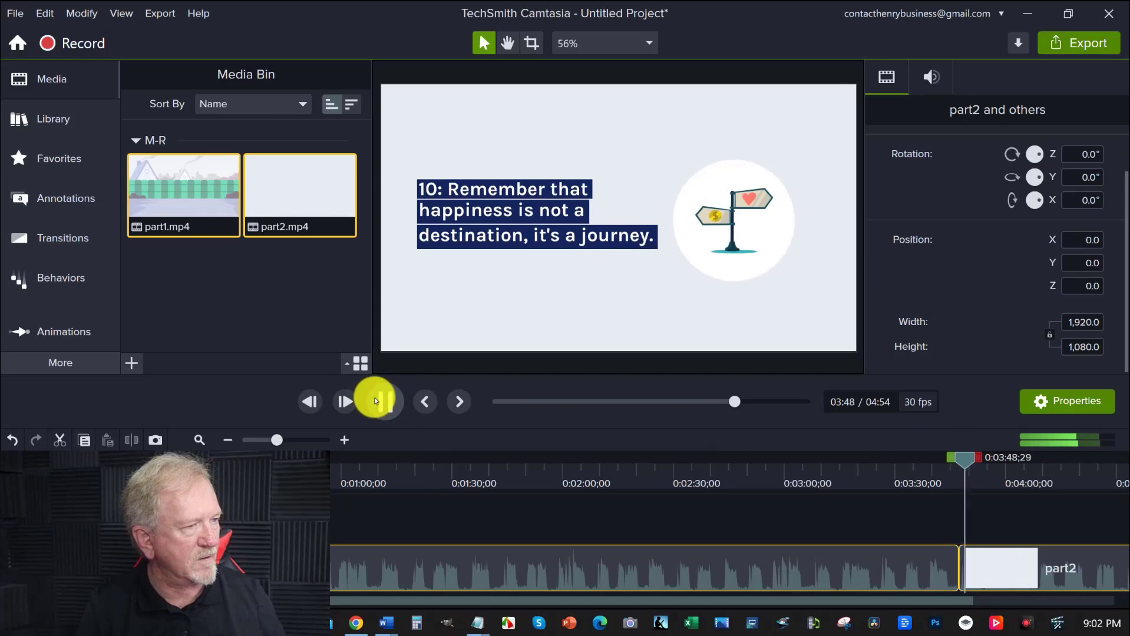
pyautogui.click(375, 401)
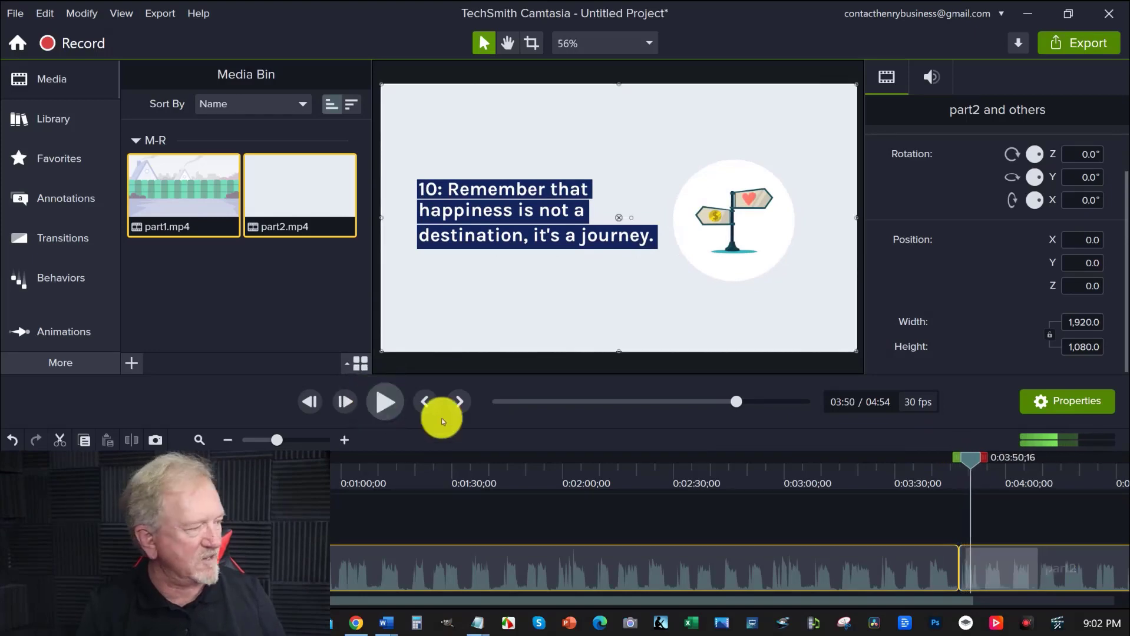
# - Check the timeline's start and the end of the part2 clip with the playhead
pyautogui.click(971, 460)
pyautogui.moveTo(971, 460); pyautogui.dragTo(303, 471)
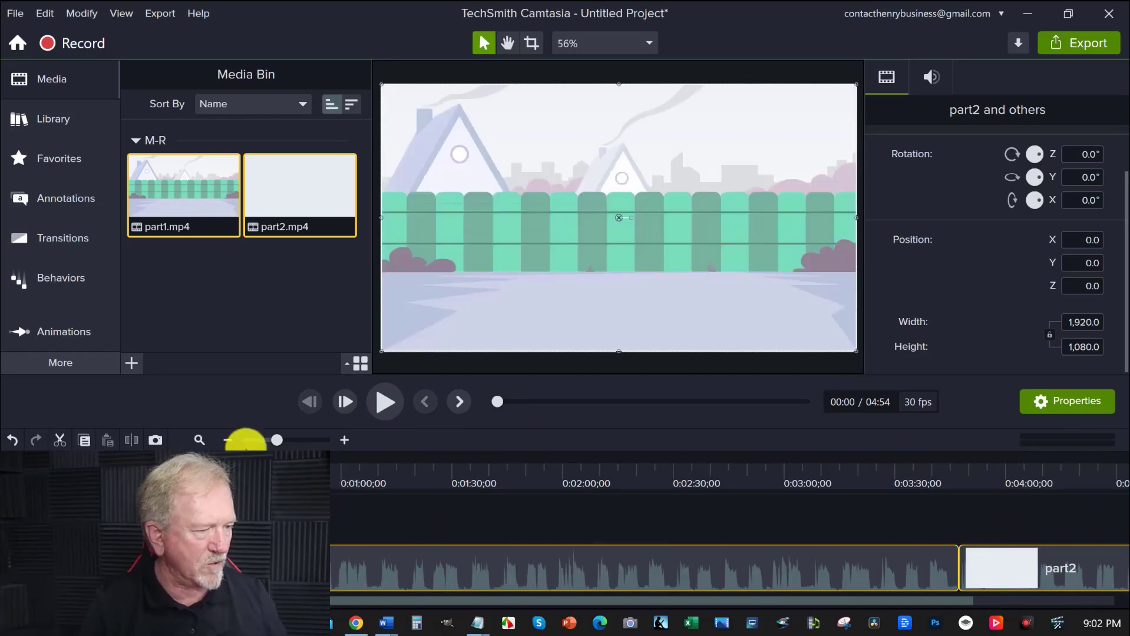
pyautogui.click(261, 446)
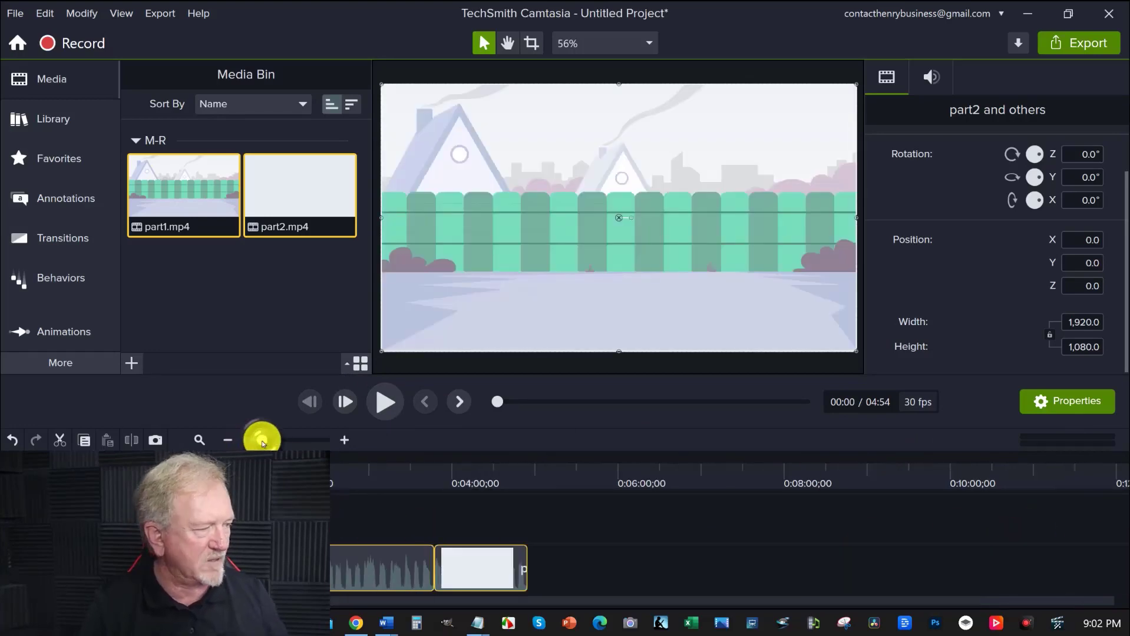
pyautogui.click(529, 461)
pyautogui.moveTo(529, 461)
pyautogui.mouseDown()
pyautogui.moveTo(512, 456)
pyautogui.moveTo(525, 460)
pyautogui.mouseUp()
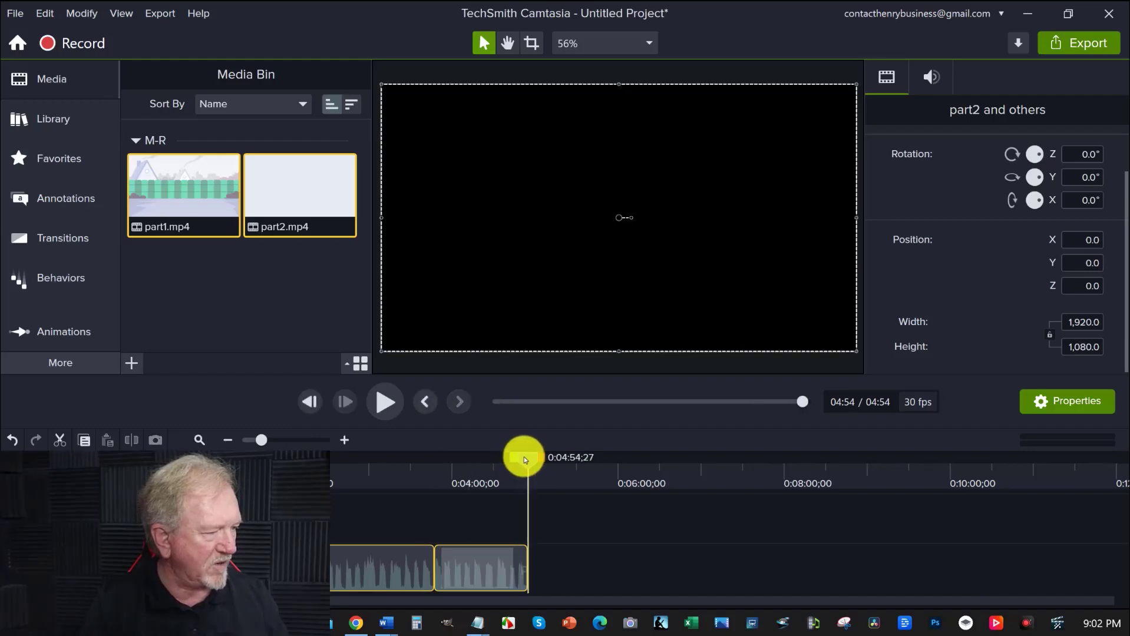
pyautogui.click(322, 440)
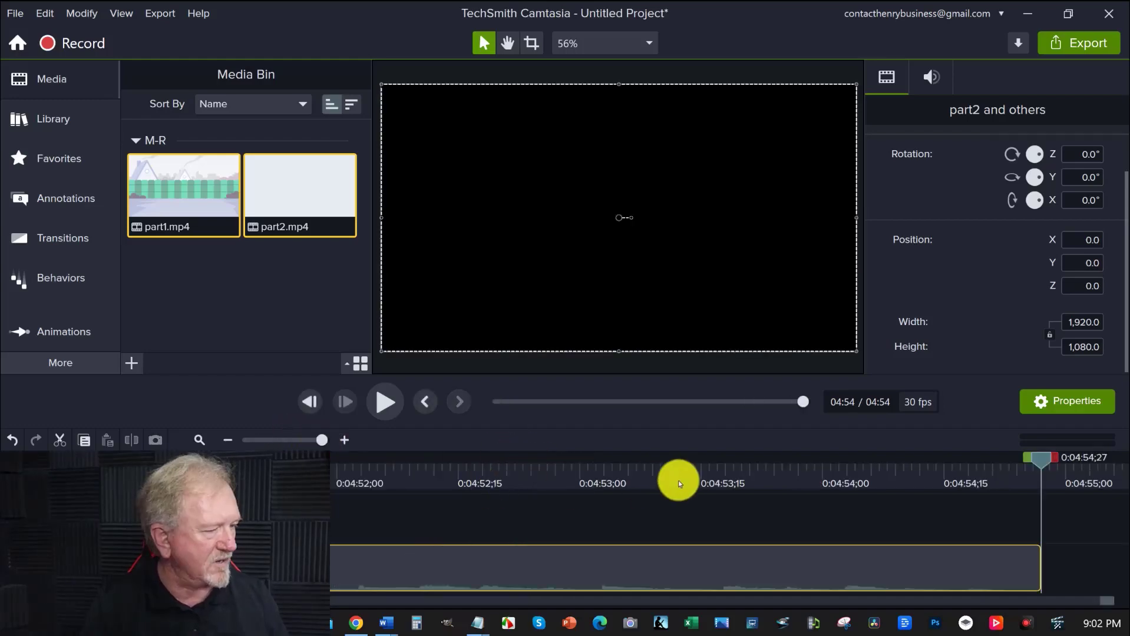
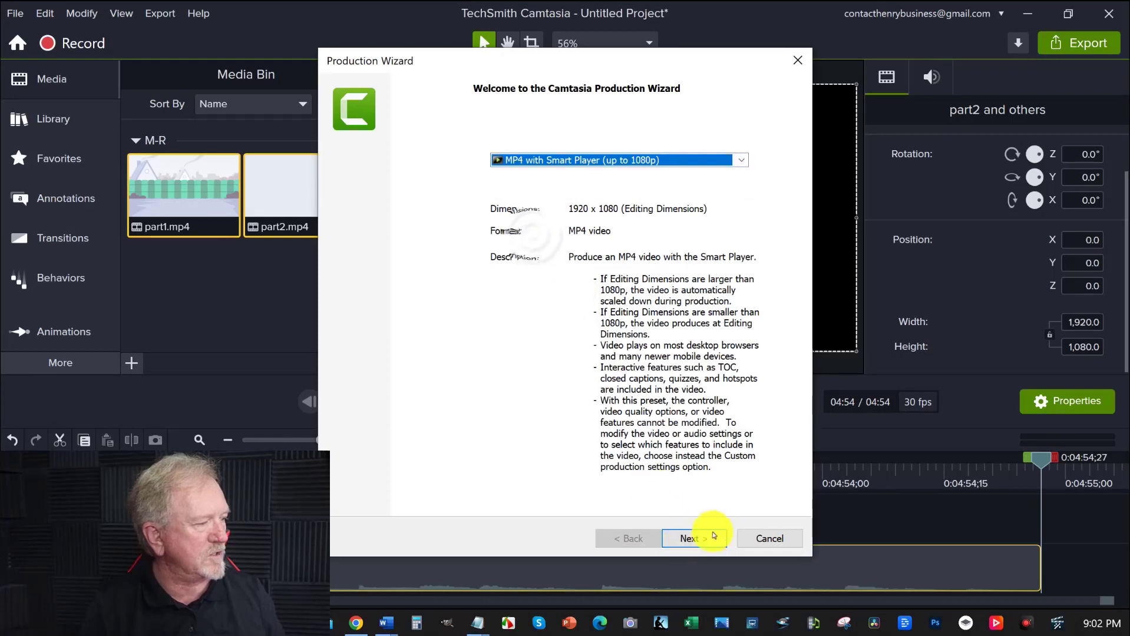
# - Produce the project as MP4 with Smart Player (up to 1080p), named "10 steps to find happiness", in the 10 Steps To Find Happiness folder
pyautogui.click(704, 538)
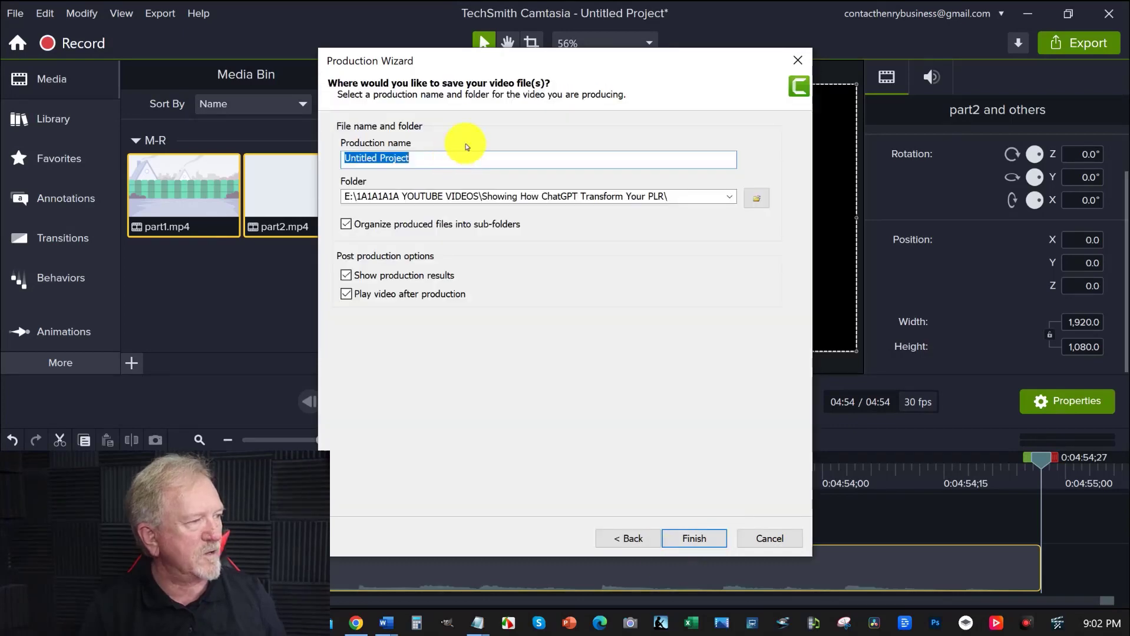
pyautogui.click(758, 200)
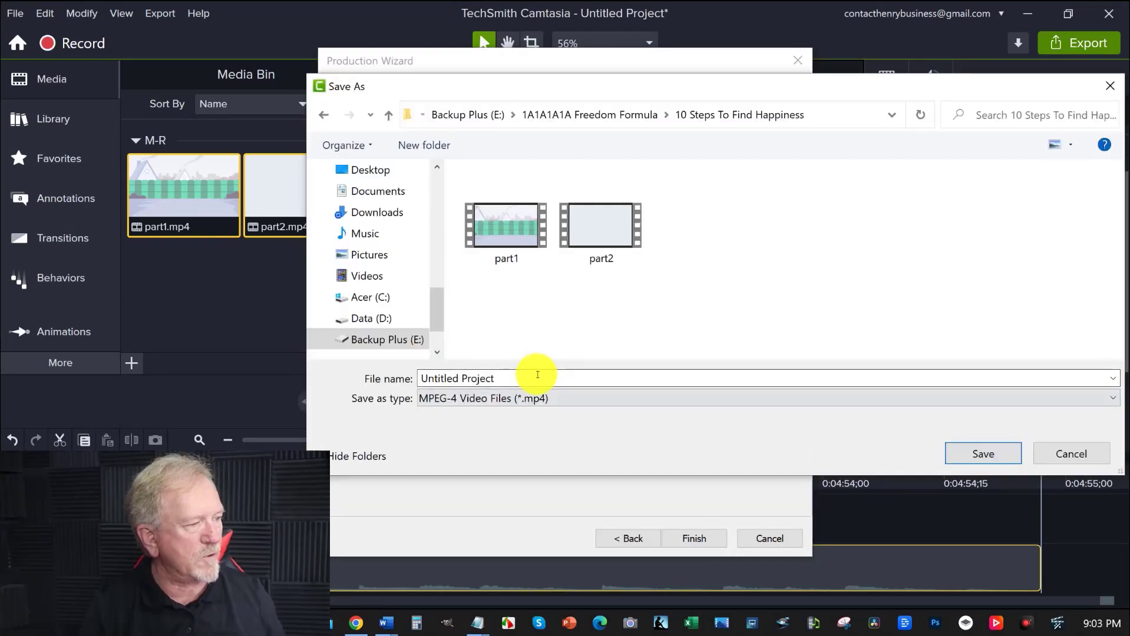
pyautogui.write('10 steps to find happyness')
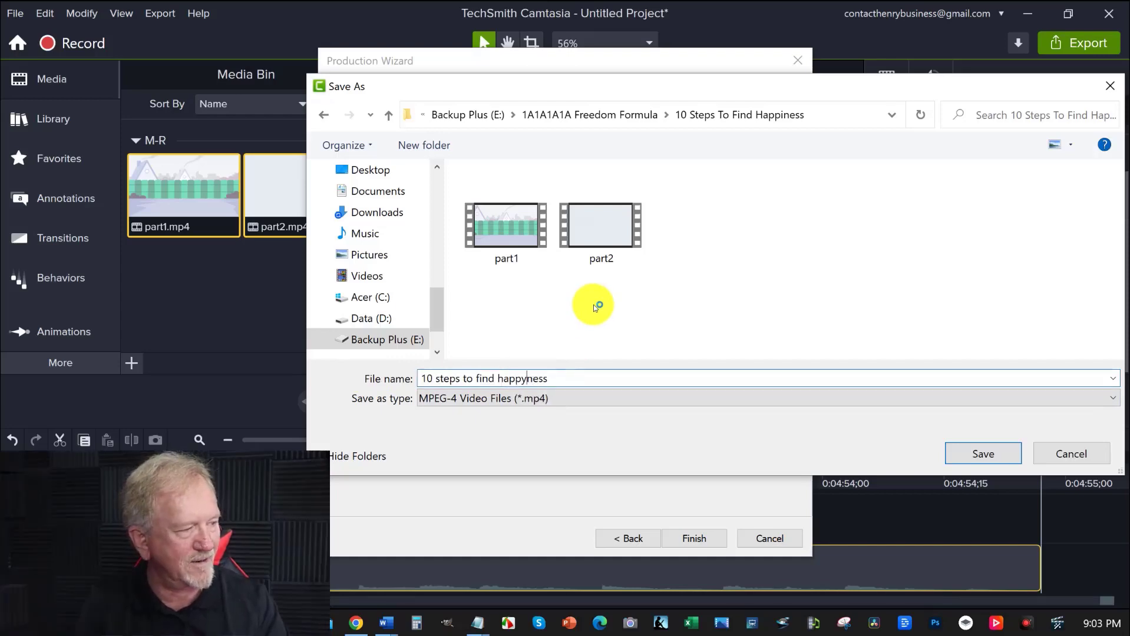
pyautogui.press('BackSpace')
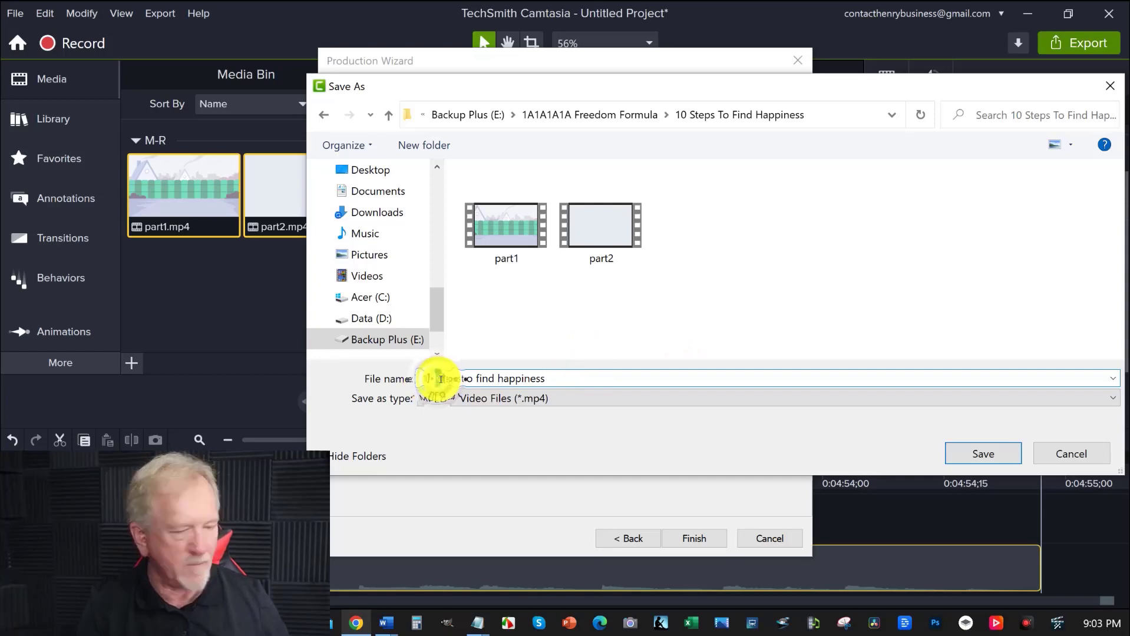
pyautogui.click(992, 454)
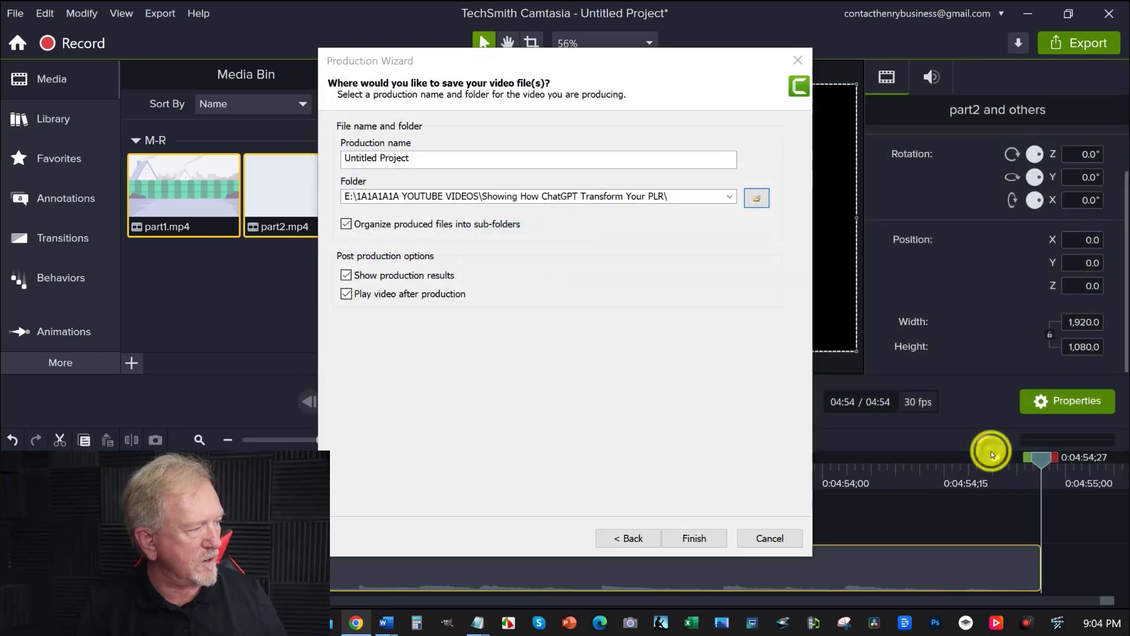
pyautogui.click(702, 538)
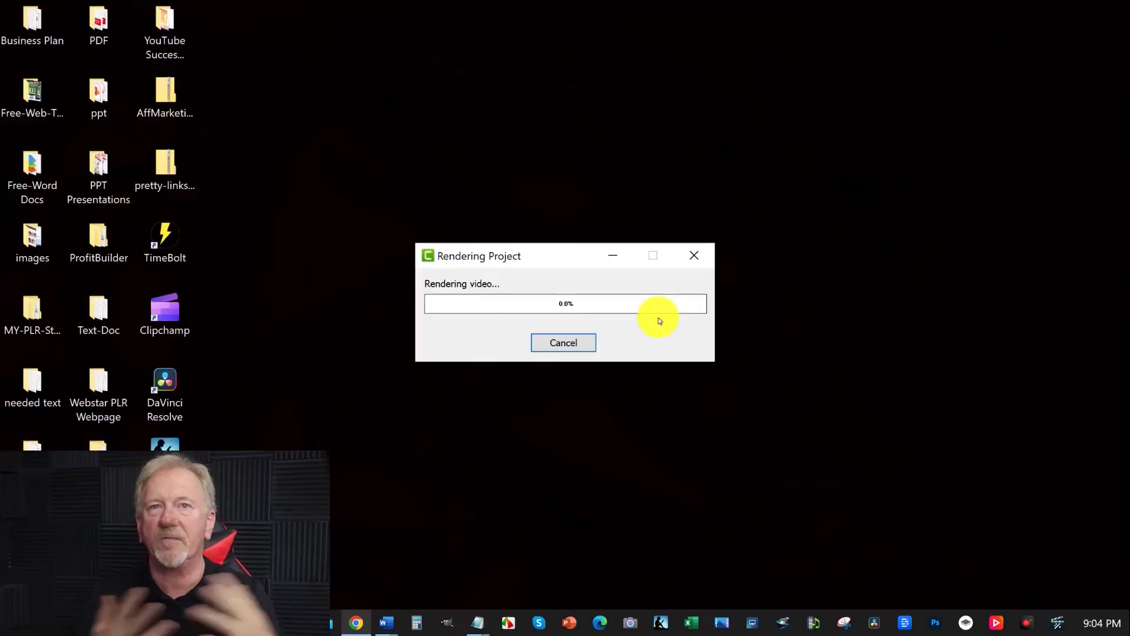